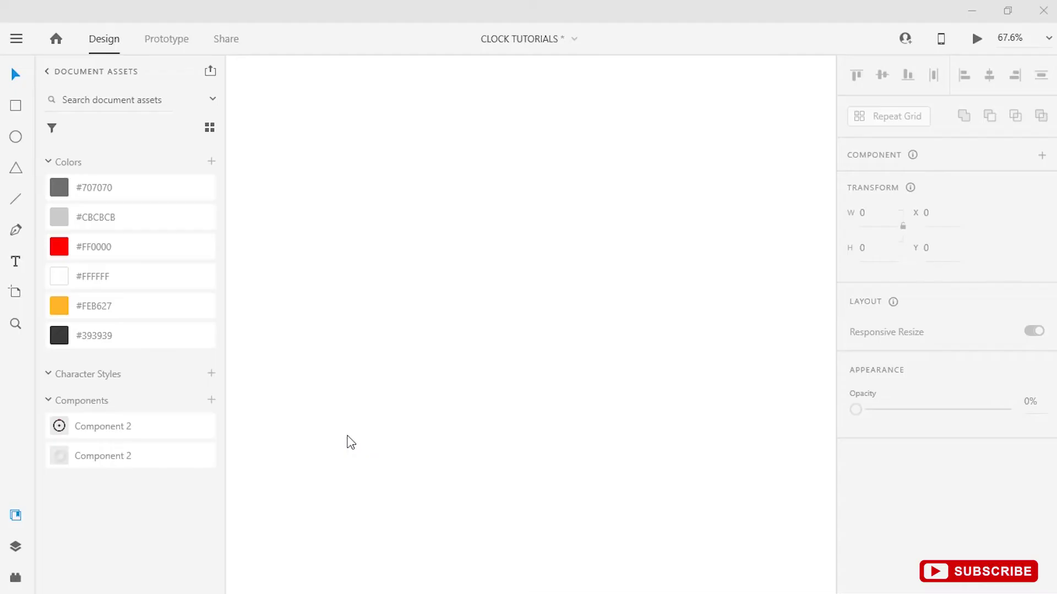
# Create an iPhone X, XS, 11 Pro artboard and fill it with the document color #393939.
pyautogui.click(15, 292)
pyautogui.click(908, 110)
pyautogui.click(132, 335)
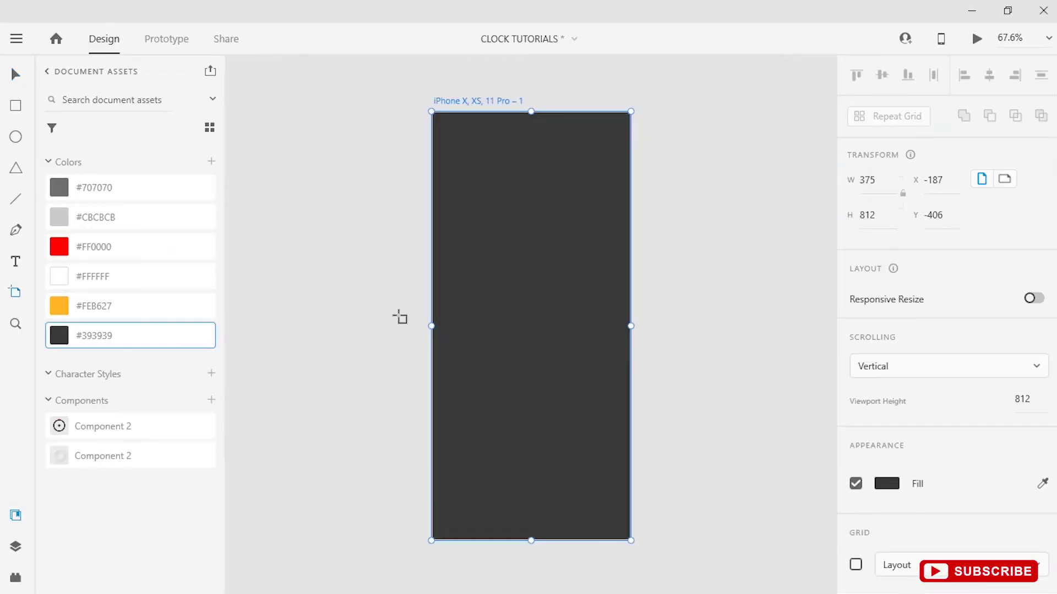
# Draw a circle about 204 px wide on the artboard, with no fill and a white border of size 2.
pyautogui.click(15, 137)
pyautogui.moveTo(489, 284); pyautogui.dragTo(598, 393)
pyautogui.scroll(-3, 927, 396)
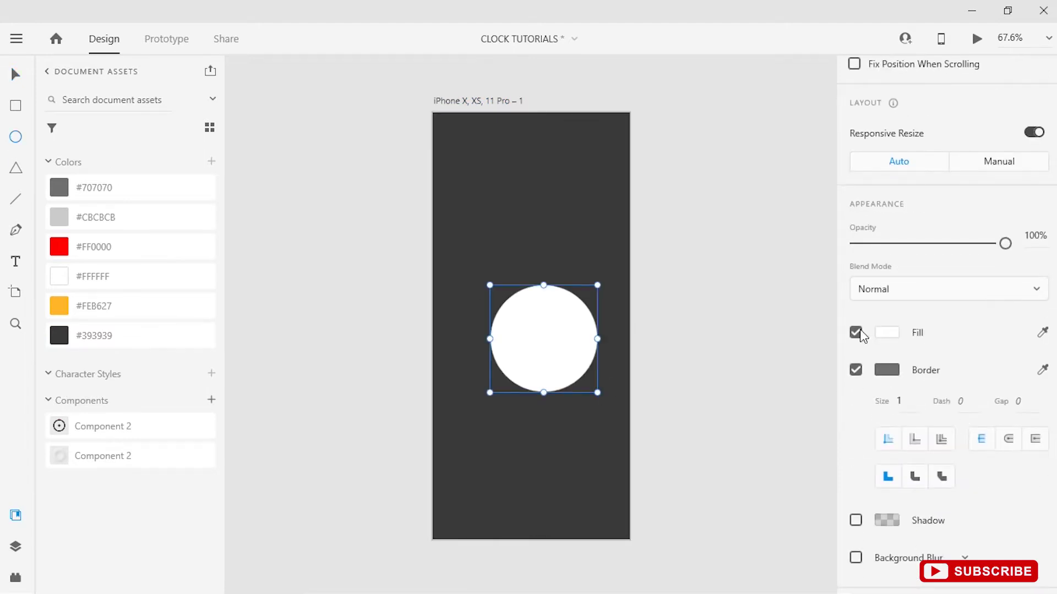
pyautogui.click(856, 332)
pyautogui.click(886, 371)
pyautogui.moveTo(684, 318); pyautogui.dragTo(650, 263)
pyautogui.click(902, 399)
pyautogui.write('2')
pyautogui.press('Return')
# Center the circle horizontally and vertically on the artboard.
pyautogui.click(976, 39)
pyautogui.click(860, 79)
pyautogui.scroll(4, 902, 132)
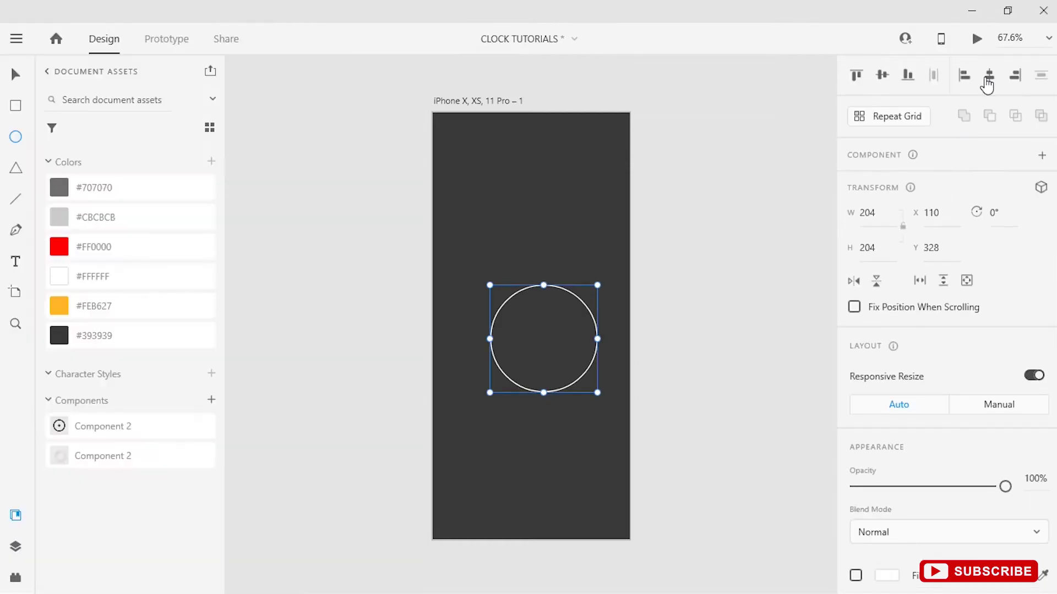
pyautogui.click(988, 76)
pyautogui.click(883, 75)
# Draw a narrow rectangle about 3 by 9 px as a tick mark at the top of the circle.
pyautogui.scroll(4, 527, 374)
pyautogui.press('v')
pyautogui.moveTo(593, 243); pyautogui.dragTo(573, 424)
pyautogui.scroll(5, 532, 292)
pyautogui.moveTo(549, 198); pyautogui.dragTo(604, 323)
pyautogui.scroll(-1, 605, 323)
pyautogui.moveTo(632, 279); pyautogui.dragTo(580, 320)
pyautogui.press('r')
pyautogui.moveTo(497, 161)
pyautogui.mouseDown()
pyautogui.moveTo(519, 188)
pyautogui.moveTo(519, 225)
pyautogui.mouseUp()
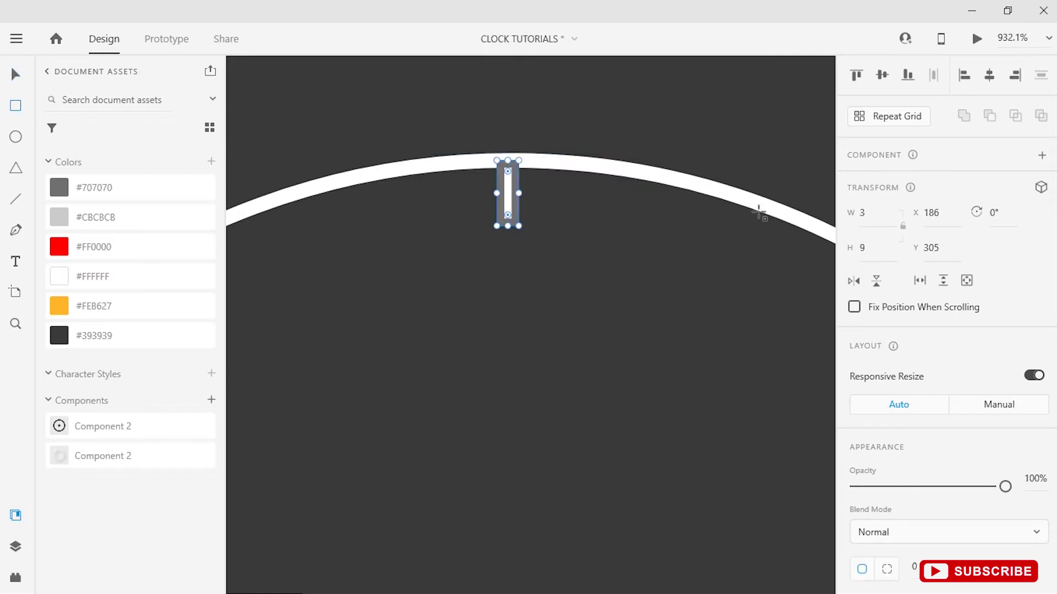
# Set the tick mark's width to 1.5 and its height to 6.
pyautogui.press('Return')
pyautogui.write('6')
pyautogui.press('Return')
pyautogui.scroll(5, 504, 221)
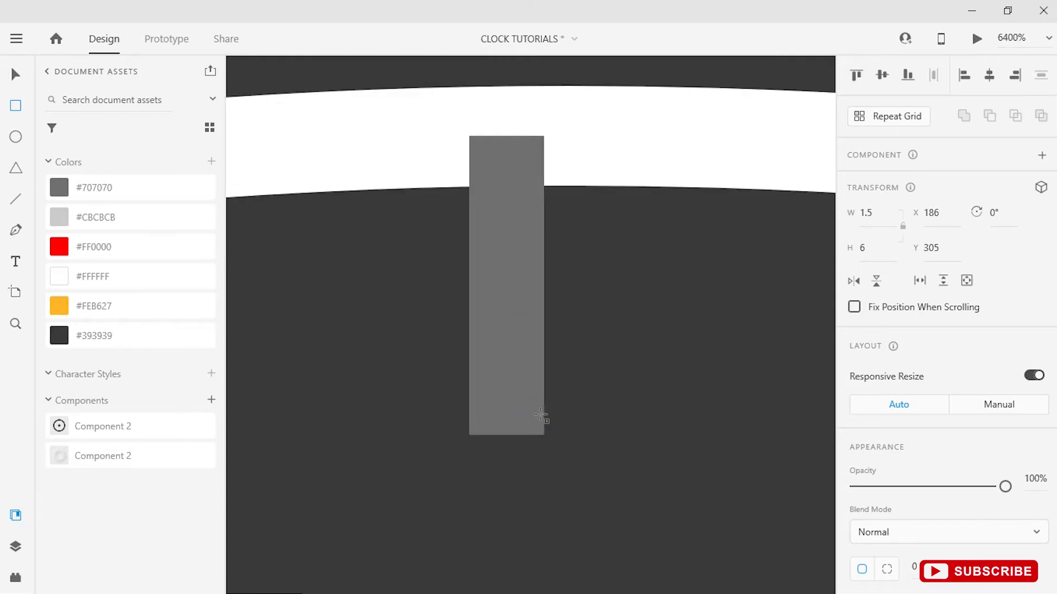
# Round only the tick mark's bottom corners and move it down against the circle's inner edge.
pyautogui.moveTo(533, 424); pyautogui.dragTo(515, 385)
pyautogui.hotkey('ctrl', 'z')
pyautogui.moveTo(480, 425); pyautogui.dragTo(512, 366)
pyautogui.scroll(-3, 523, 281)
pyautogui.press('v')
pyautogui.moveTo(521, 275); pyautogui.dragTo(523, 294)
pyautogui.hotkey('ctrl', 'Return')
pyautogui.click(531, 326)
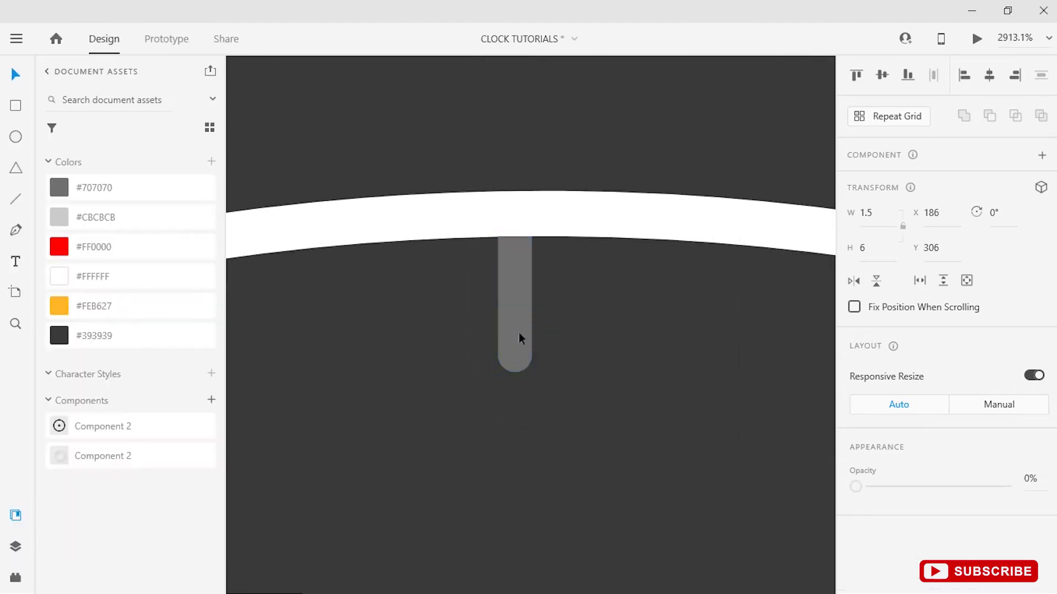
# Remove the gray border from the tick mark, leaving only its white fill.
pyautogui.scroll(-4, 901, 461)
pyautogui.click(646, 354)
pyautogui.hotkey('ctrl', 'Return')
pyautogui.press('Escape')
pyautogui.scroll(-3, 646, 354)
pyautogui.scroll(-2, 646, 355)
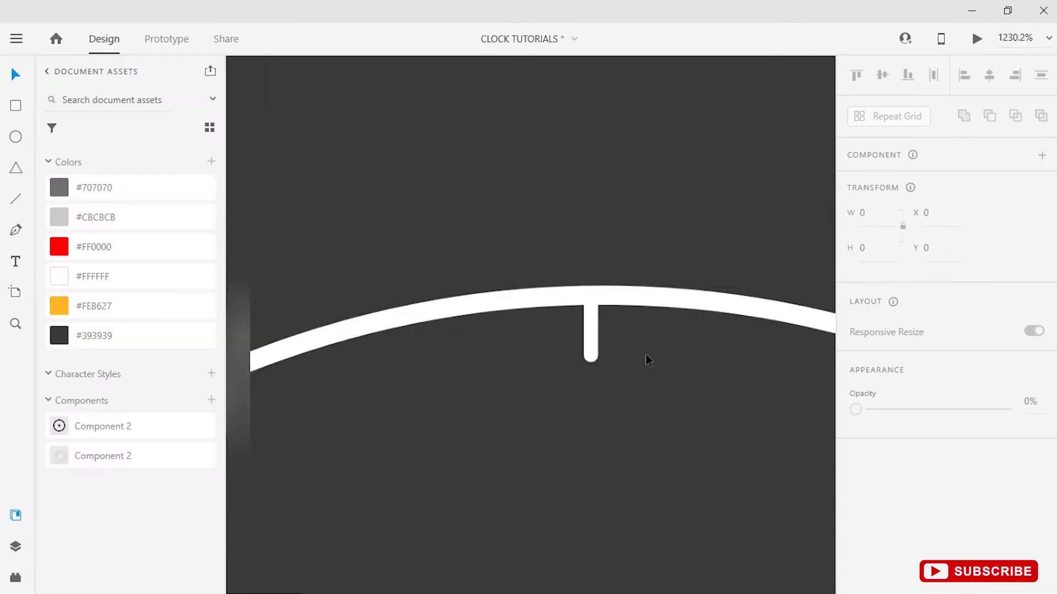
# Set the tick mark's width to 2.
pyautogui.click(600, 338)
pyautogui.click(871, 216)
pyautogui.write('2')
pyautogui.press('Return')
pyautogui.click(674, 423)
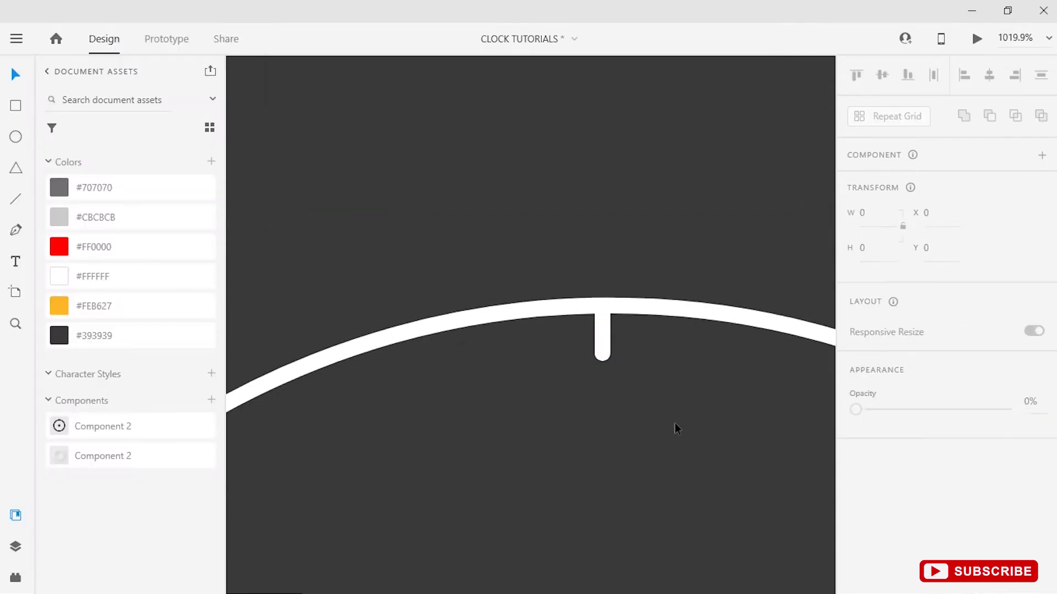
pyautogui.hotkey('ctrl', 'Return')
pyautogui.press('Escape')
pyautogui.scroll(-2, 675, 422)
pyautogui.scroll(-4, 677, 430)
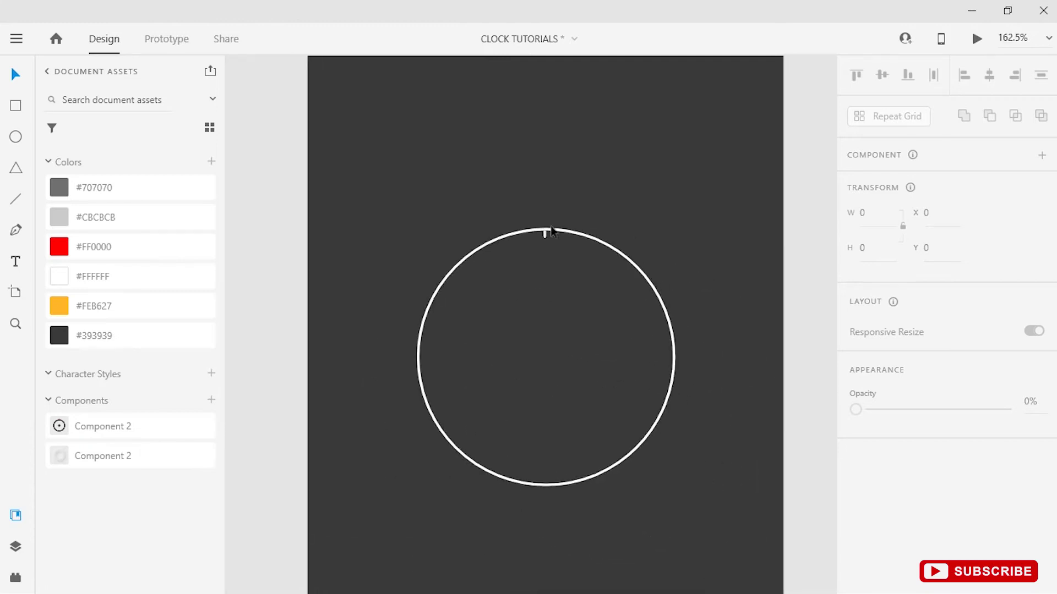
# Center the tick mark horizontally on the artboard.
pyautogui.click(546, 236)
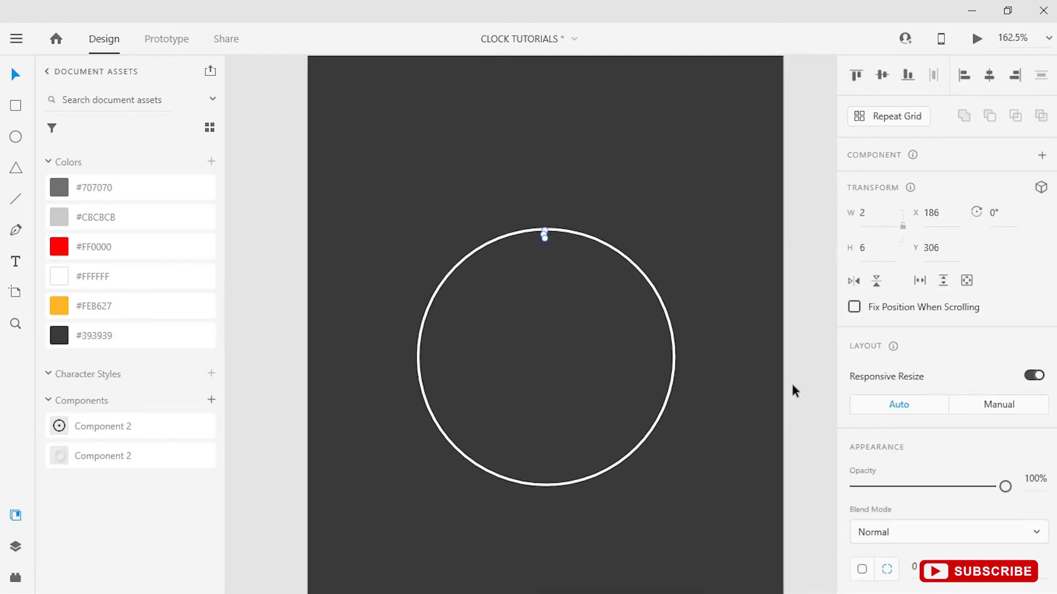
pyautogui.scroll(2, 609, 328)
pyautogui.click(990, 83)
pyautogui.click(624, 278)
# Group the tick mark with the circle.
pyautogui.scroll(6, 534, 256)
pyautogui.click(502, 229)
pyautogui.keyDown('shift'); pyautogui.click(579, 195); pyautogui.keyUp('shift')
pyautogui.hotkey('ctrl', 'g')
pyautogui.scroll(-8, 597, 318)
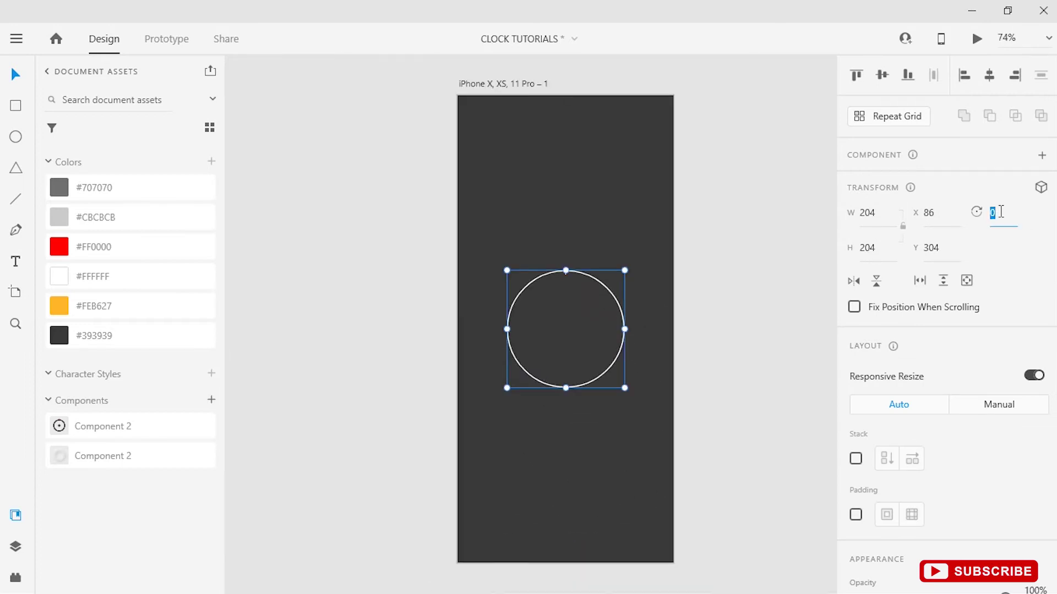
# Try rotating the circle-and-tick group to 90 degrees.
pyautogui.write('90')
pyautogui.press('Return')
pyautogui.scroll(3, 630, 372)
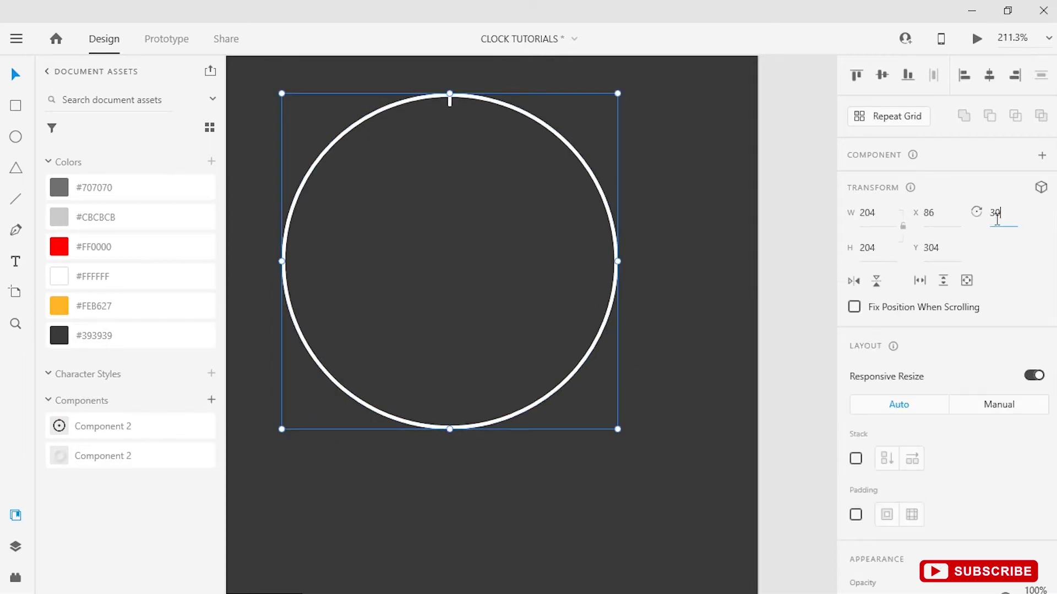
# Add duplicates of the circle-and-tick group rotated to 30, 60 and 90 degrees.
pyautogui.press('Return')
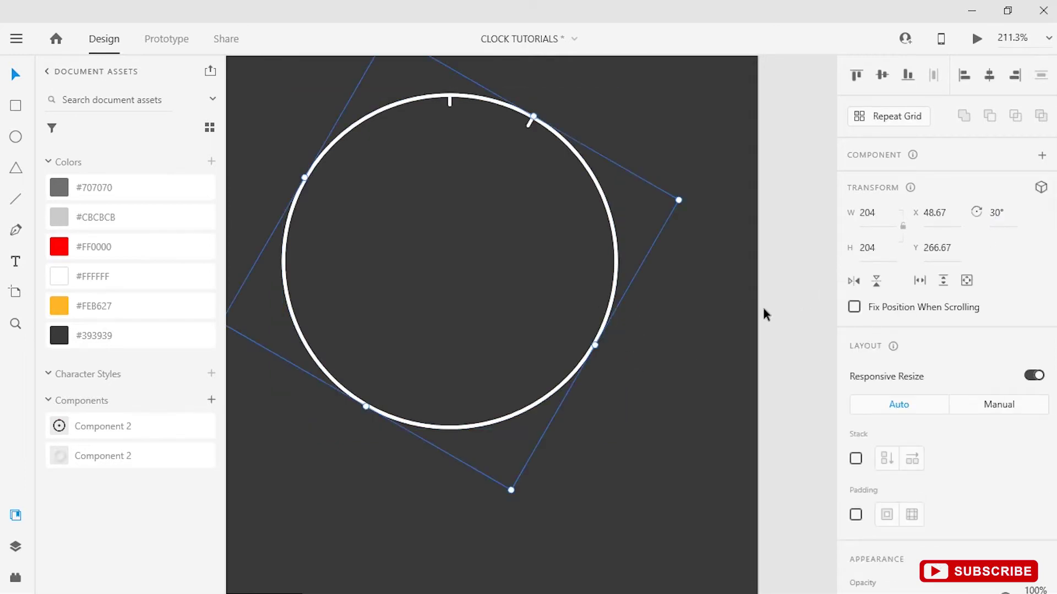
pyautogui.write('60')
pyautogui.press('Return')
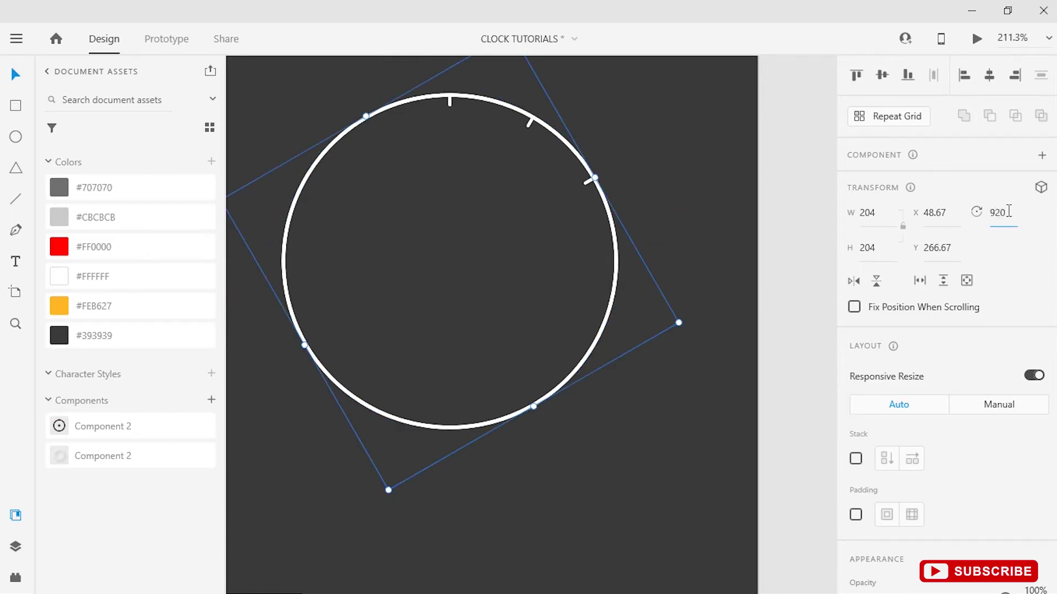
pyautogui.press('Return')
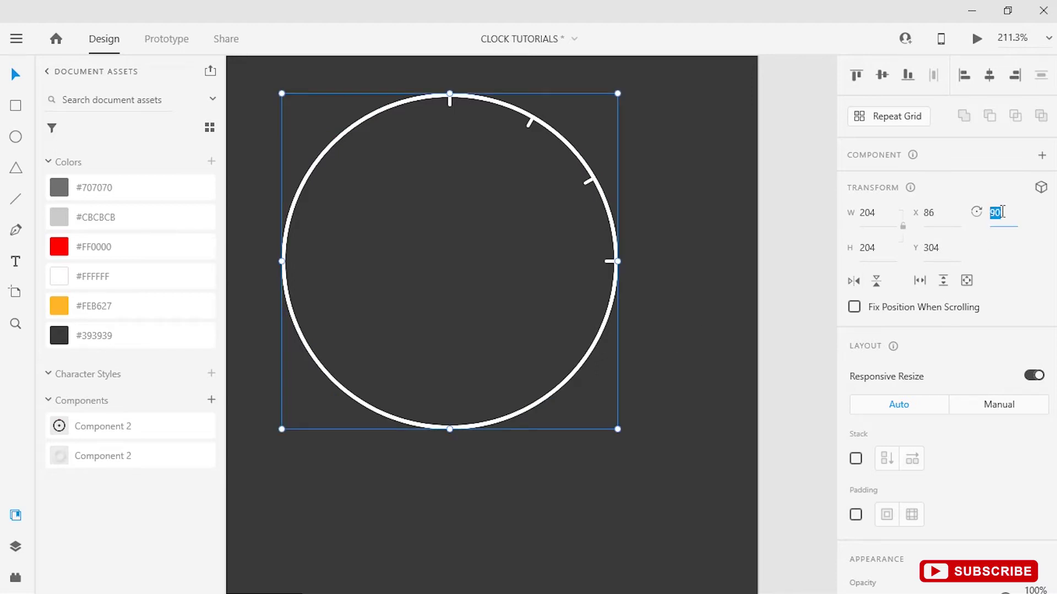
# Add more duplicates of the circle-and-tick group rotated to 120, 150 and 180 degrees.
pyautogui.write('120')
pyautogui.press('Return')
pyautogui.write('150')
pyautogui.press('Return')
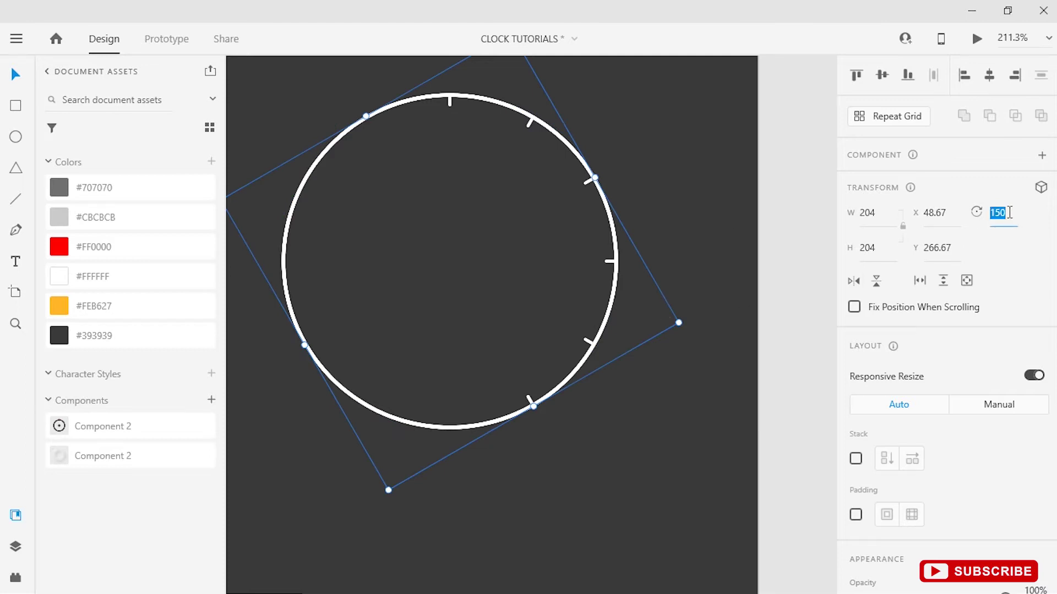
pyautogui.write('180')
pyautogui.press('Return')
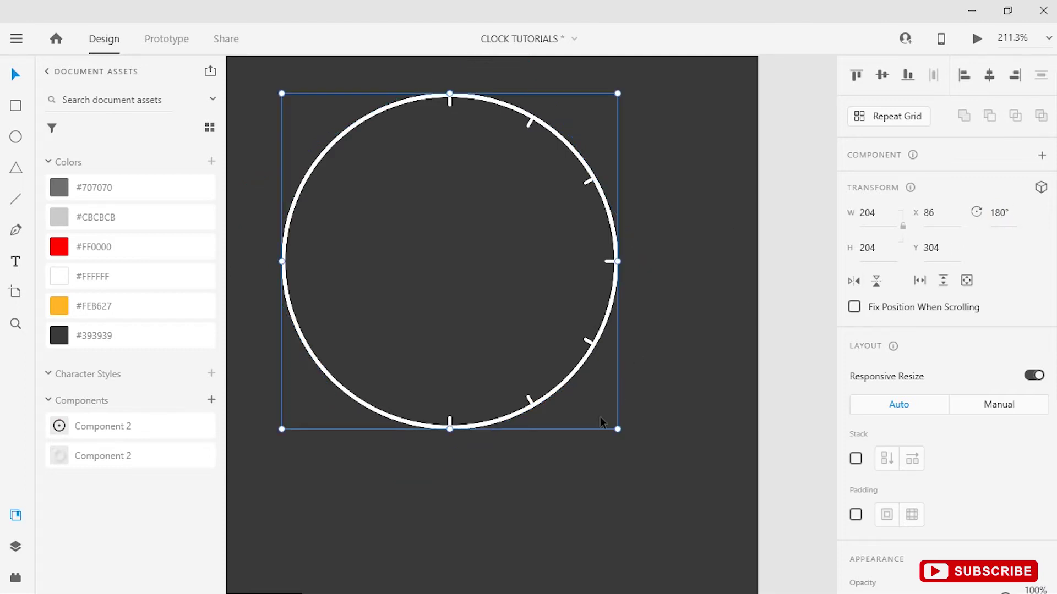
# Continue the dial with duplicates of the group rotated to 210, 240 and 270 degrees.
pyautogui.click(1011, 215)
pyautogui.press('Return')
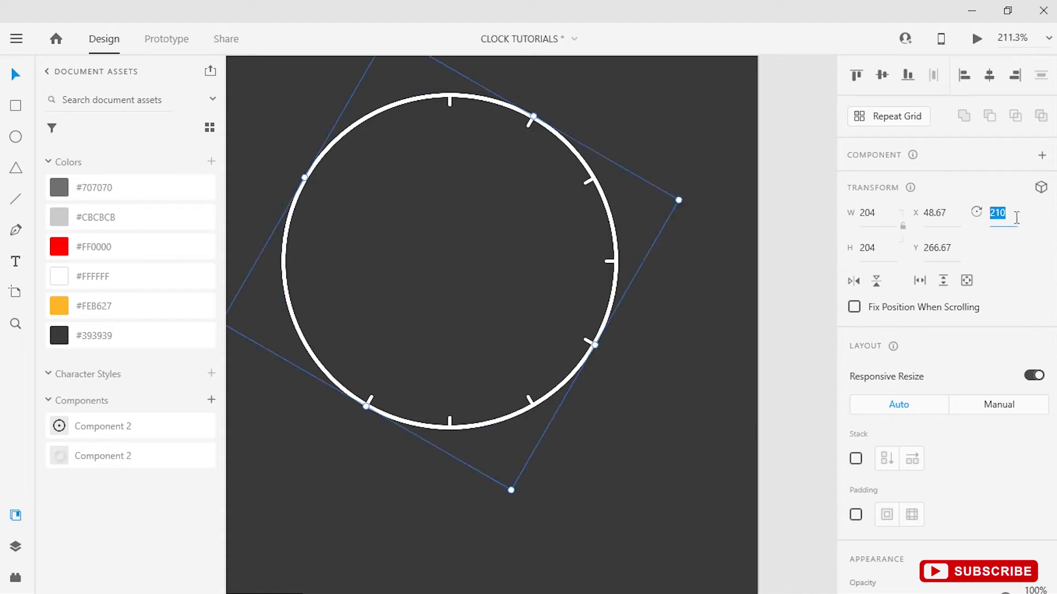
pyautogui.press('Return')
pyautogui.hotkey('ctrl', 'z')
pyautogui.write('0')
pyautogui.press('Return')
pyautogui.click(1009, 213)
pyautogui.write('270')
pyautogui.press('Return')
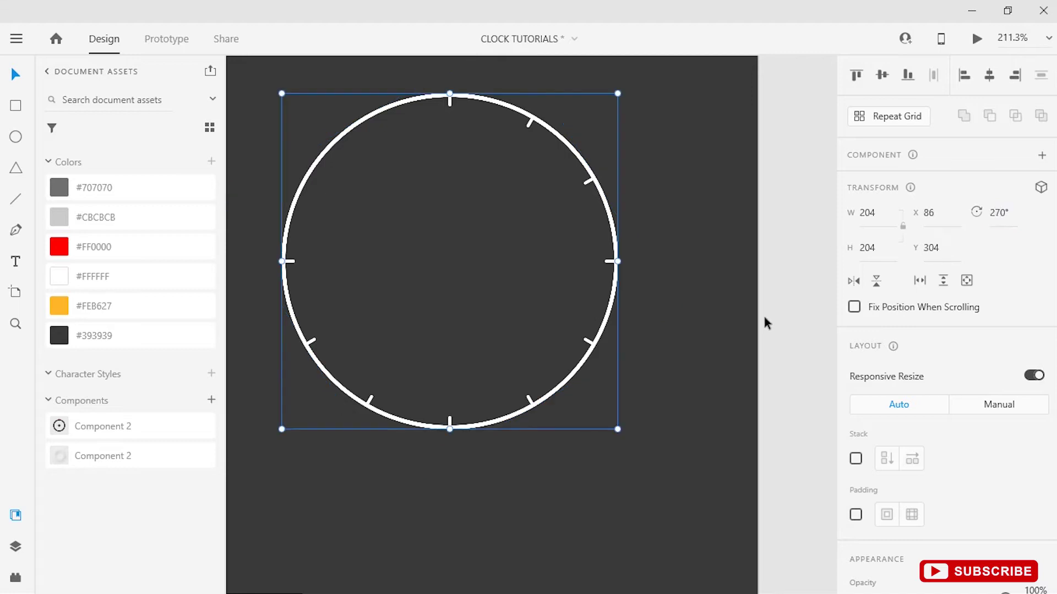
# Complete the dial with duplicates of the group rotated to 300 and 330 degrees.
pyautogui.write('300')
pyautogui.press('Return')
pyautogui.write('33')
pyautogui.press('Return')
pyautogui.scroll(-5, 614, 325)
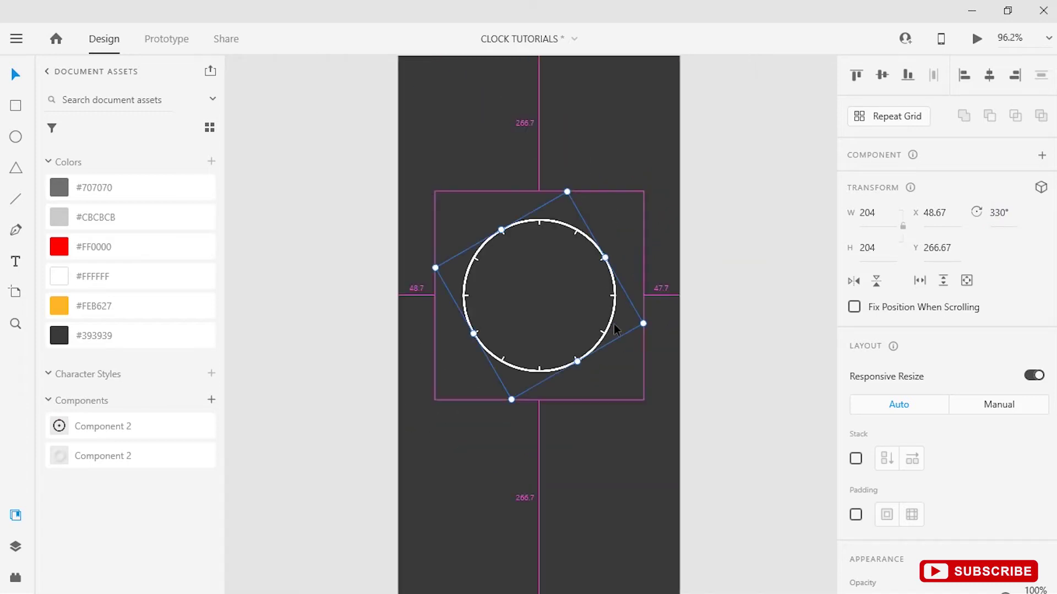
# Select all the rotated circle-and-tick groups on the artboard and ungroup them.
pyautogui.moveTo(421, 170); pyautogui.dragTo(589, 431)
pyautogui.click(15, 546)
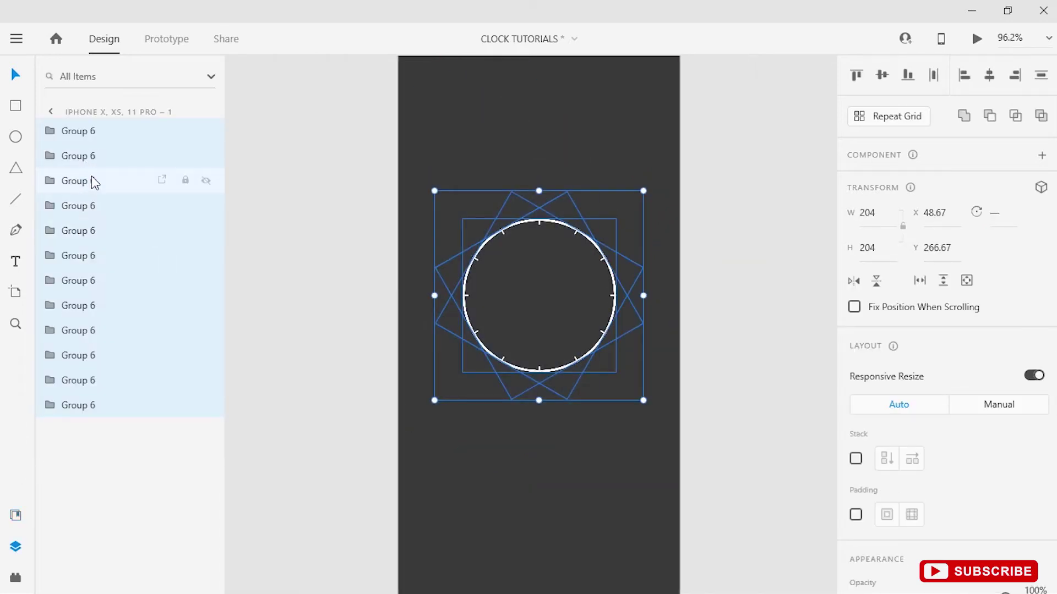
pyautogui.hotkey('ctrl', 'shift', 'g')
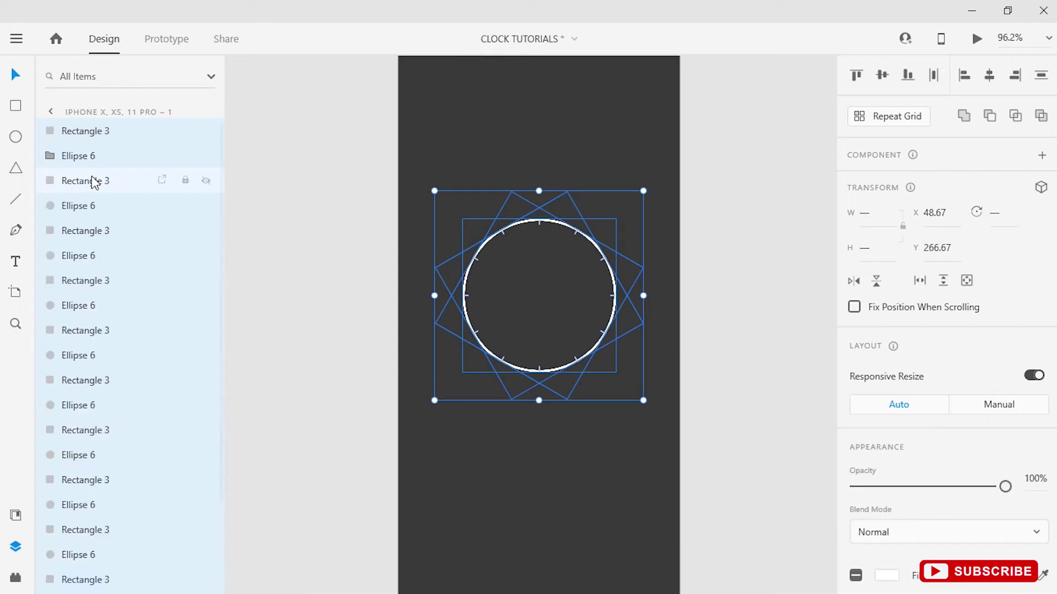
pyautogui.press('Delete')
pyautogui.click(466, 315)
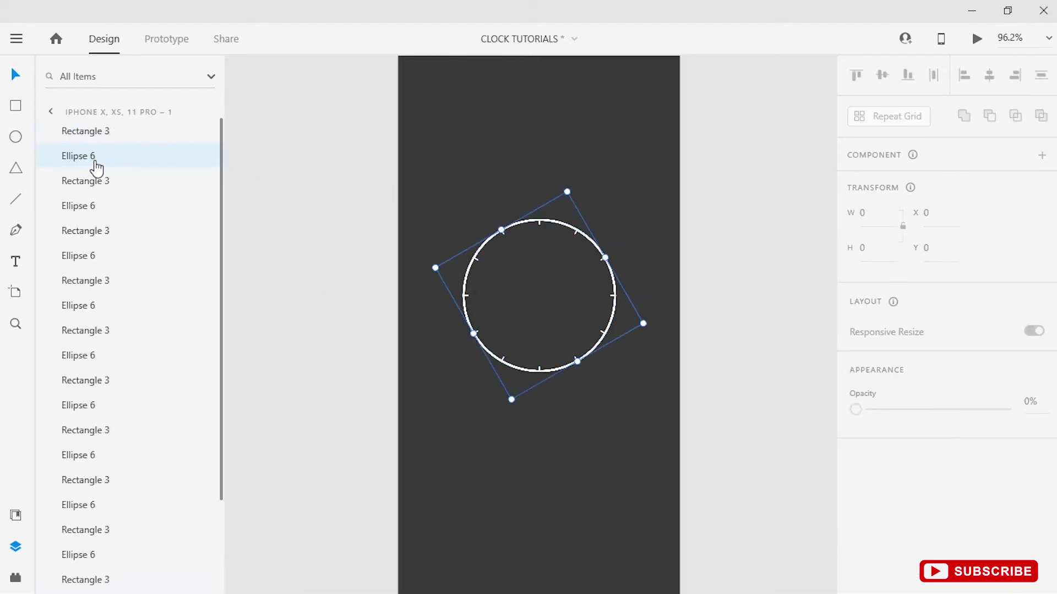
# Delete the duplicate Ellipse 6 layers, keeping only the lowest one and all the tick marks.
pyautogui.click(92, 137)
pyautogui.click(95, 164)
pyautogui.keyDown('ctrl'); pyautogui.click(96, 257); pyautogui.keyUp('ctrl')
pyautogui.keyDown('ctrl'); pyautogui.click(97, 307); pyautogui.keyUp('ctrl')
pyautogui.keyDown('ctrl'); pyautogui.click(101, 356); pyautogui.keyUp('ctrl')
pyautogui.keyDown('ctrl'); pyautogui.click(101, 406); pyautogui.keyUp('ctrl')
pyautogui.keyDown('ctrl'); pyautogui.click(103, 455); pyautogui.keyUp('ctrl')
pyautogui.keyDown('ctrl'); pyautogui.click(104, 505); pyautogui.keyUp('ctrl')
pyautogui.keyDown('ctrl'); pyautogui.click(99, 556); pyautogui.keyUp('ctrl')
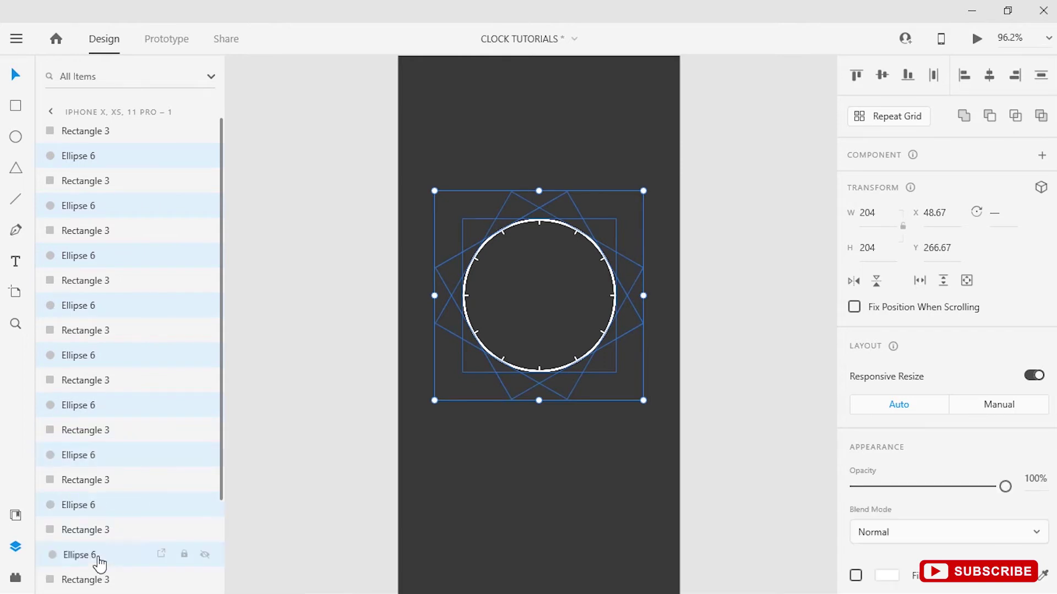
pyautogui.scroll(-3, 118, 473)
pyautogui.keyDown('ctrl'); pyautogui.click(98, 491); pyautogui.keyUp('ctrl')
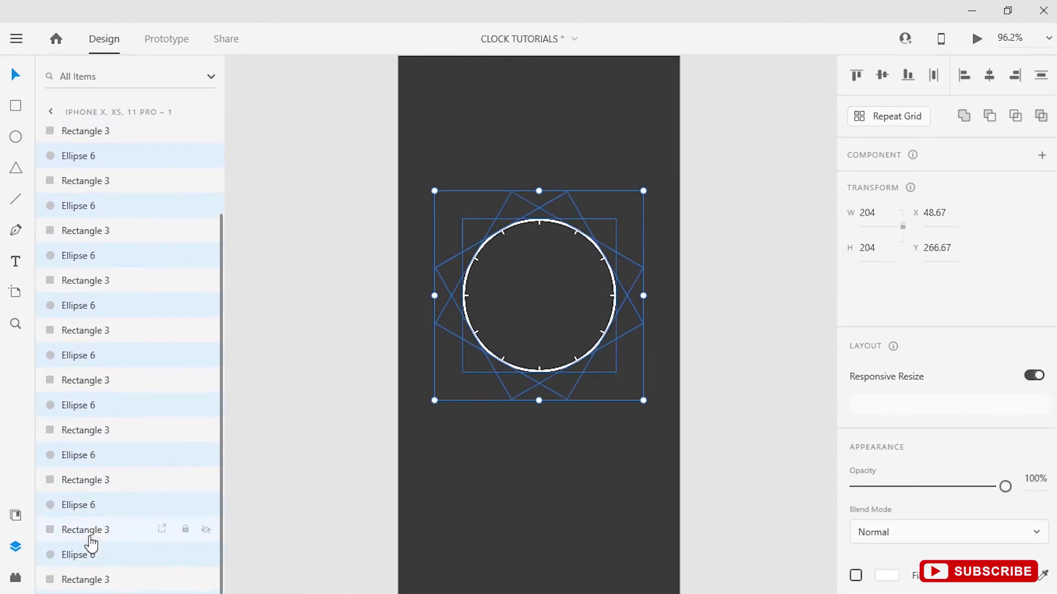
pyautogui.press('Delete')
# Group all the Rectangle 3 tick mark layers into one group.
pyautogui.click(96, 410)
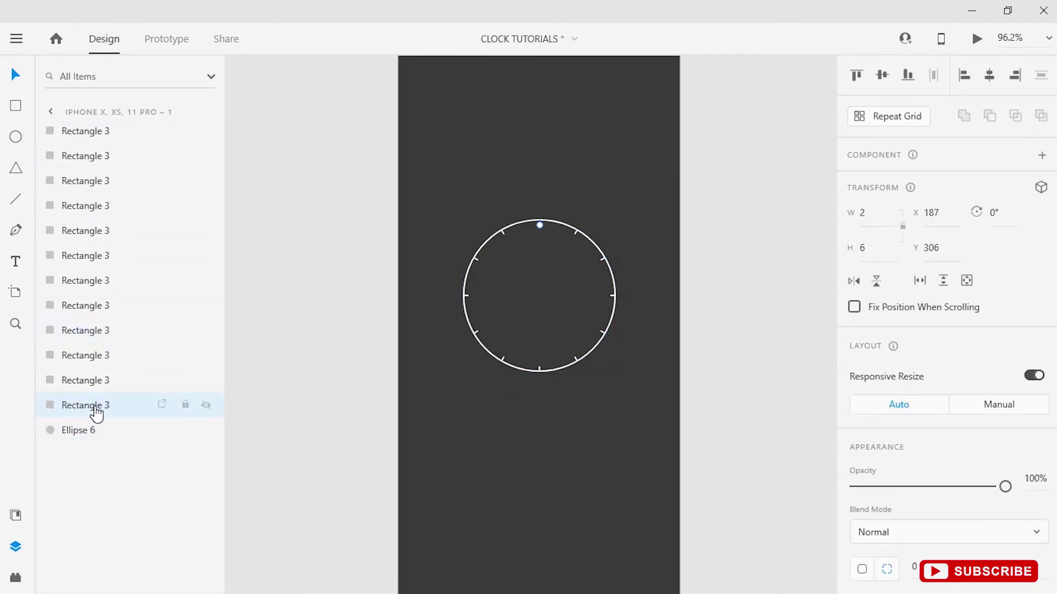
pyautogui.keyDown('shift'); pyautogui.click(77, 134); pyautogui.keyUp('shift')
pyautogui.hotkey('ctrl', 'g')
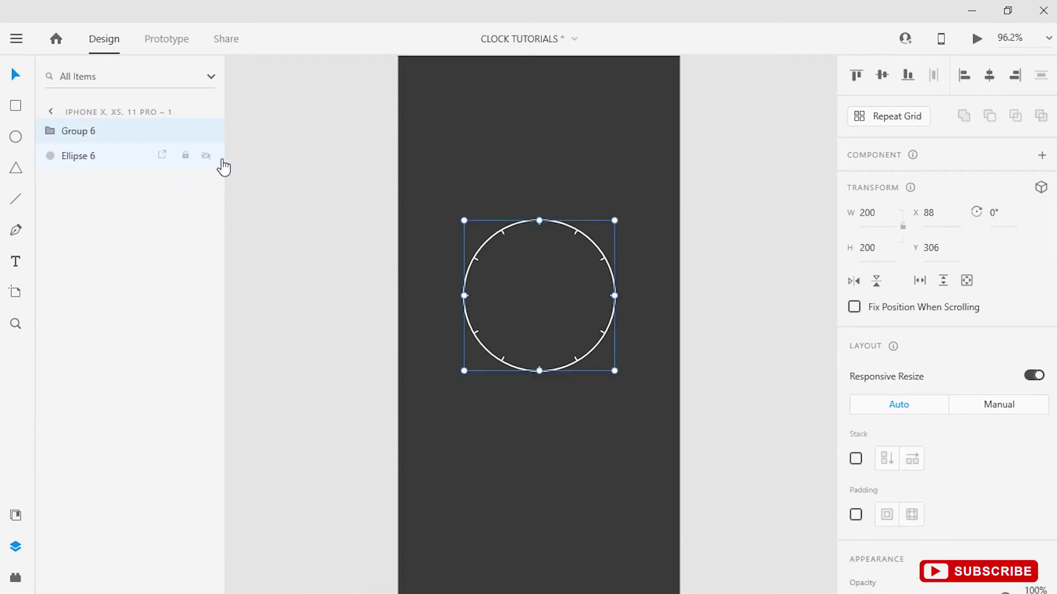
# Hide the remaining Ellipse 6 layer so only the tick marks show.
pyautogui.click(212, 156)
pyautogui.click(287, 242)
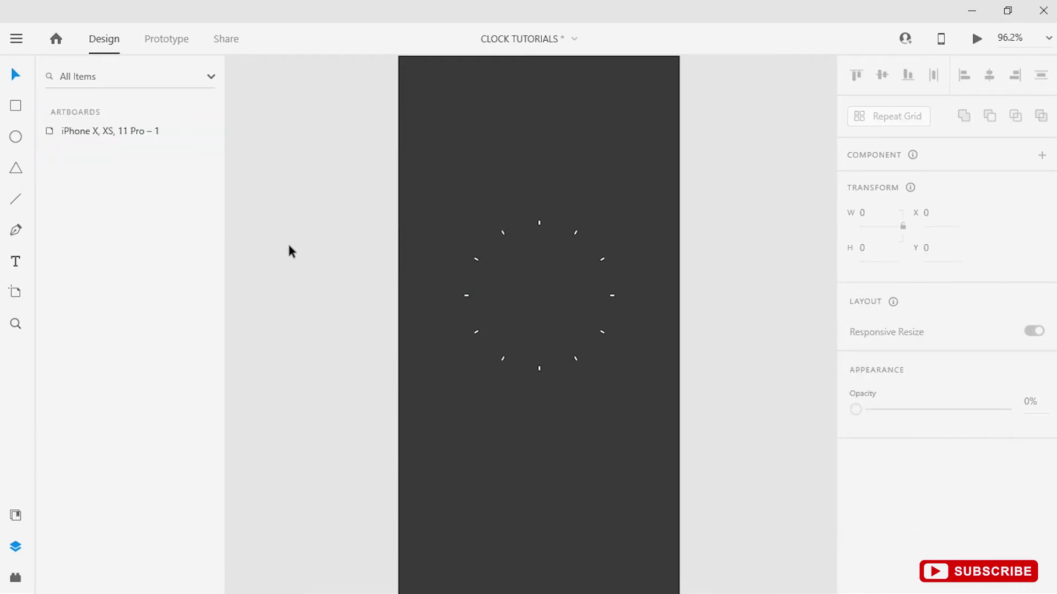
pyautogui.scroll(5, 553, 291)
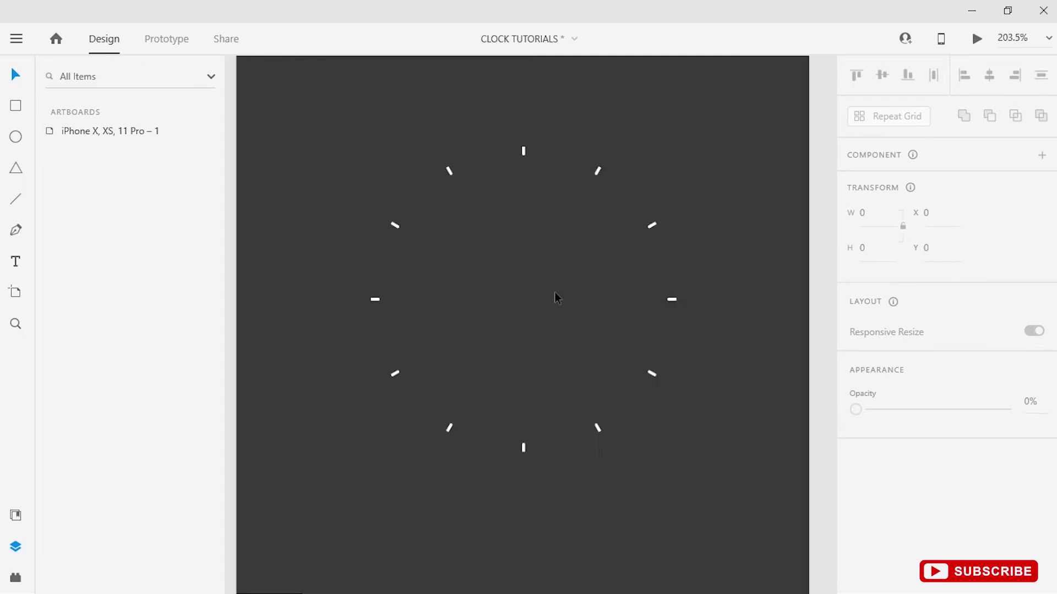
# Draw a circle about 83 px wide inside the tick marks and center it on the artboard in both directions.
pyautogui.scroll(-5, 554, 292)
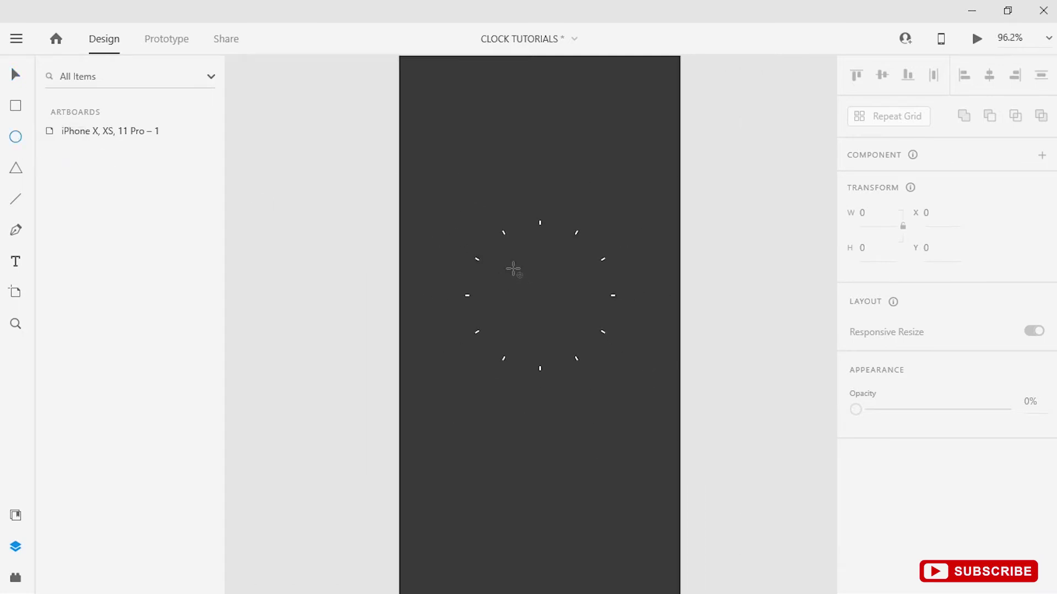
pyautogui.moveTo(515, 273); pyautogui.dragTo(577, 334)
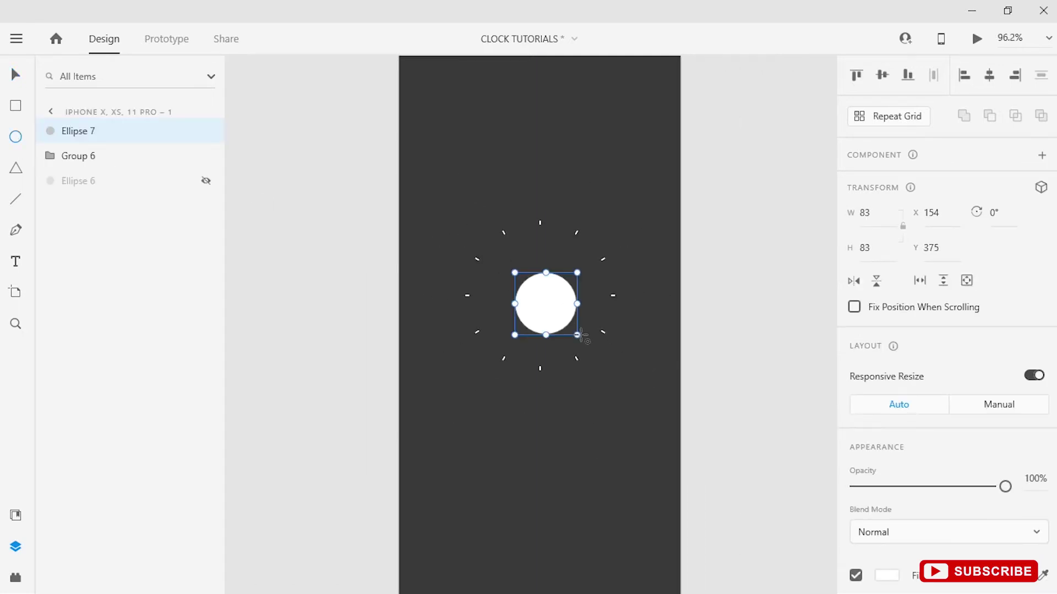
pyautogui.click(989, 75)
pyautogui.click(882, 75)
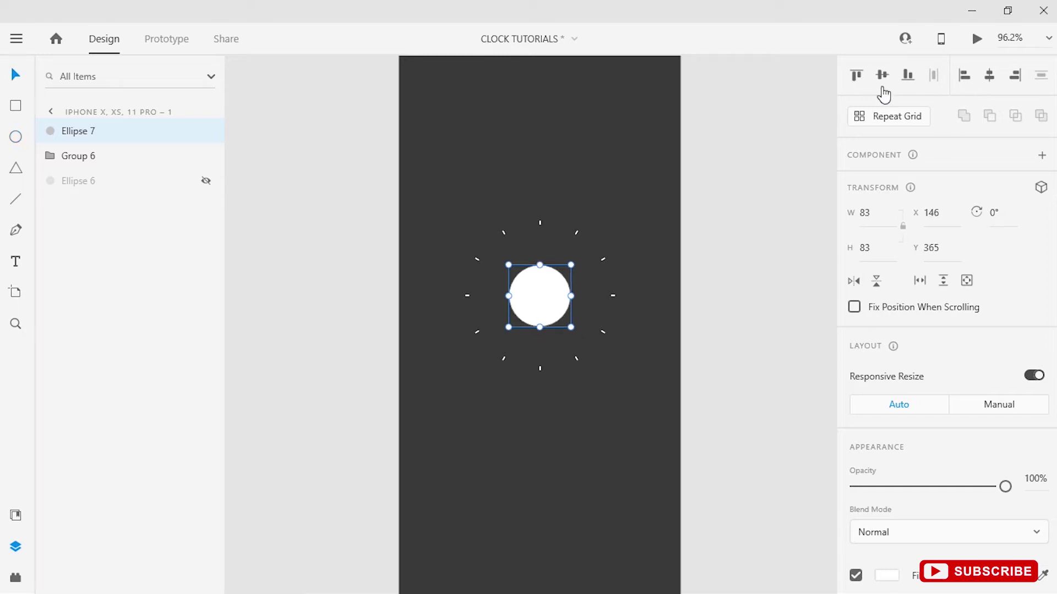
# Duplicate the small center circle twice in place.
pyautogui.scroll(-5, 924, 416)
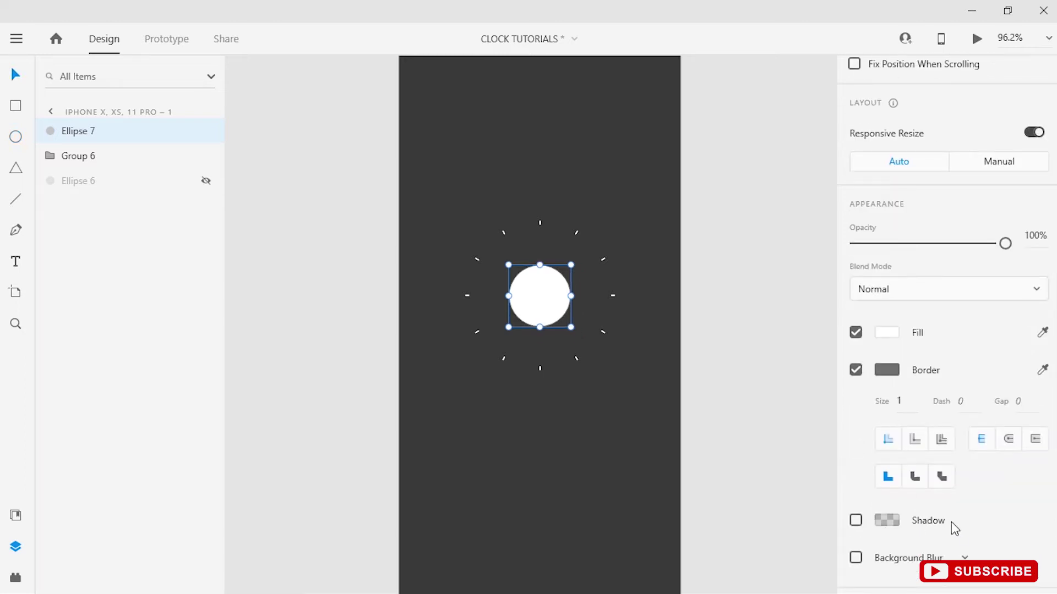
pyautogui.hotkey('ctrl', 'd')
pyautogui.hotkey('ctrl', 'd')
# Rename the Ellipse 8 layer as light.
pyautogui.doubleClick(83, 157)
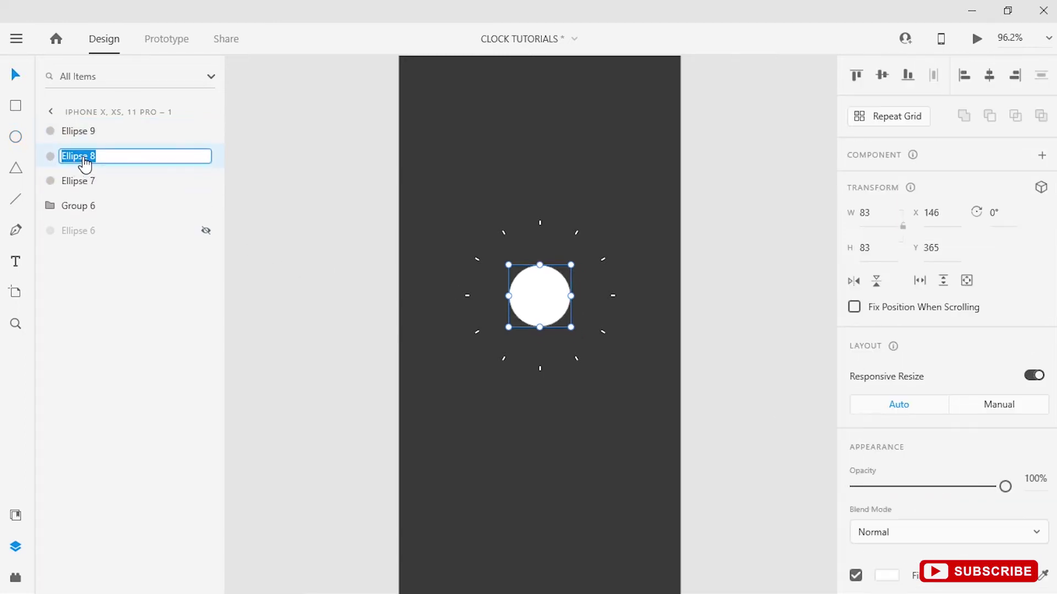
pyautogui.press('BackSpace')
pyautogui.write('light')
pyautogui.press('Return')
# Rename the Ellipse 7 layer as Shodow and the Ellipse 9 layer as Base.
pyautogui.doubleClick(75, 186)
pyautogui.write('Sho')
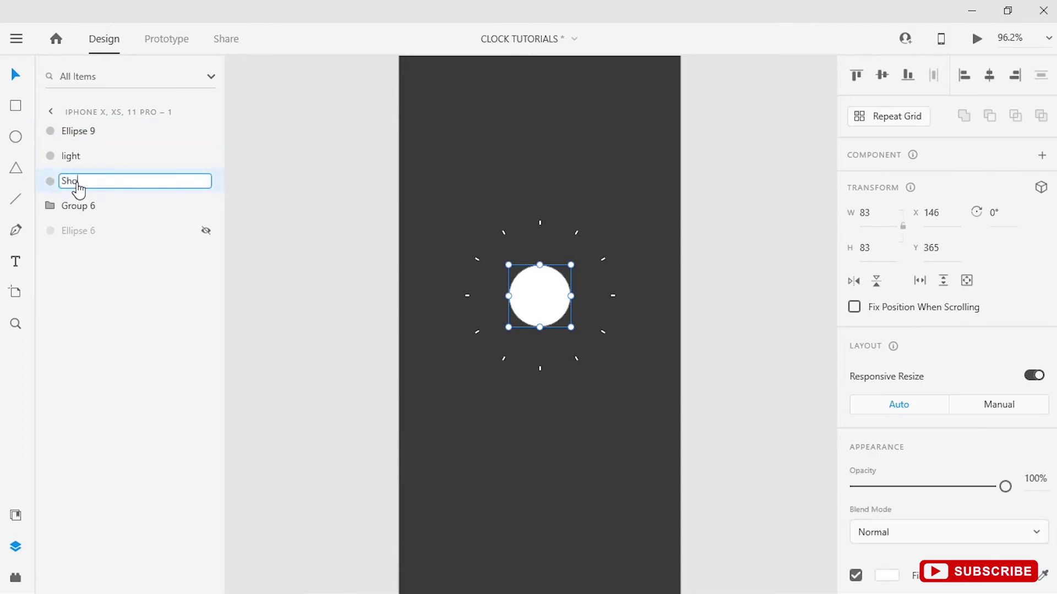
pyautogui.write('dow')
pyautogui.click(325, 264)
pyautogui.click(549, 307)
pyautogui.doubleClick(74, 132)
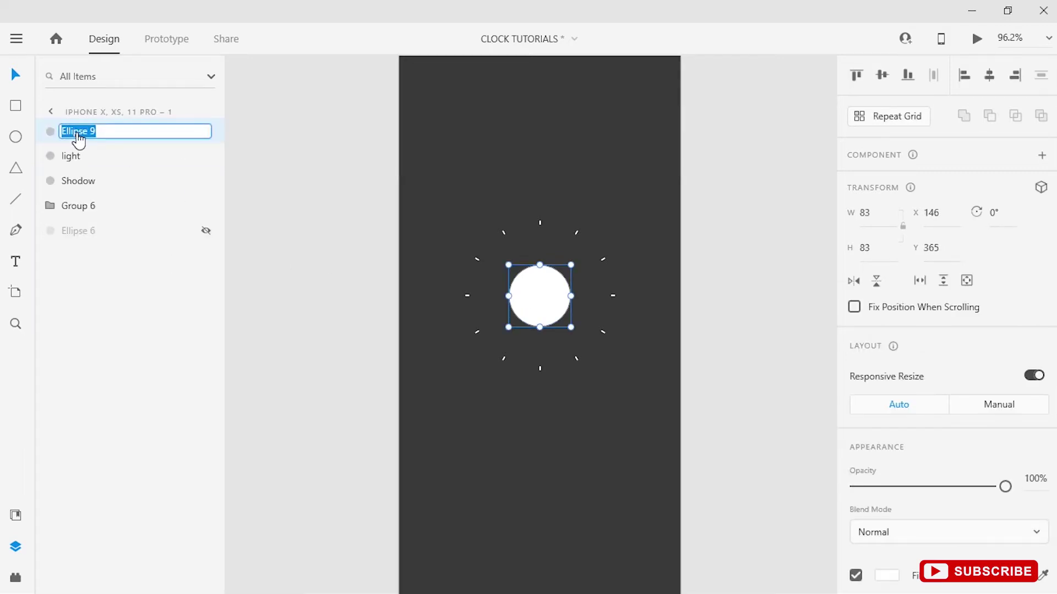
pyautogui.write('Base')
# Remove the borders from the light circle and the Shodow circle.
pyautogui.click(167, 157)
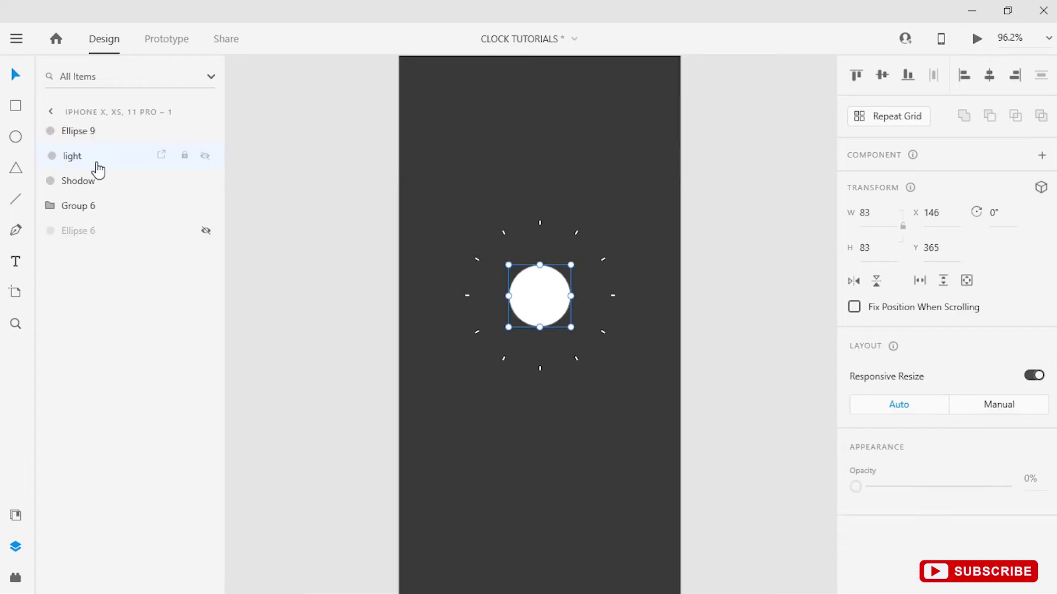
pyautogui.scroll(-8, 950, 502)
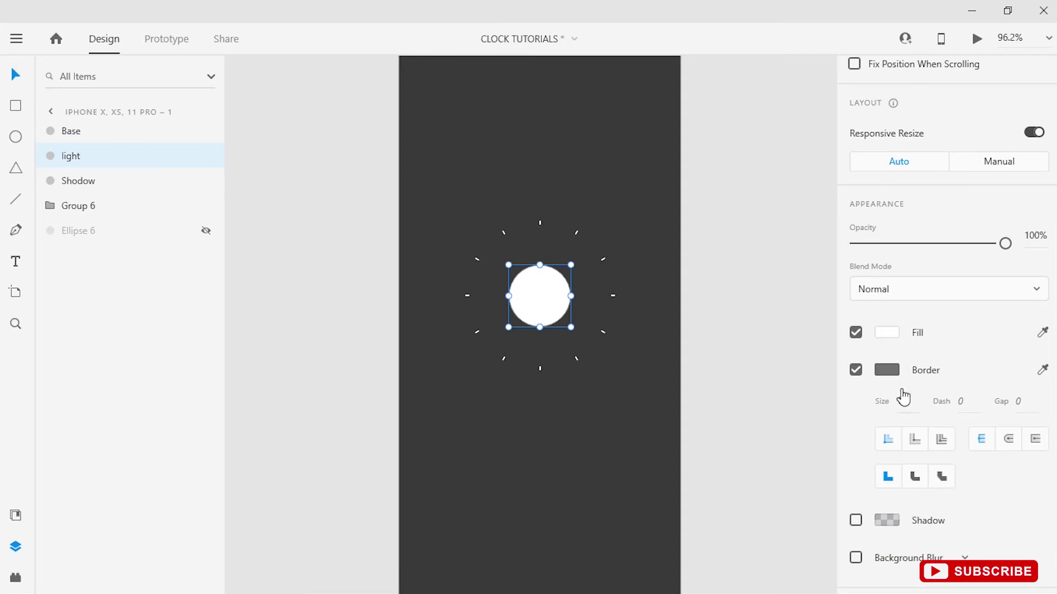
pyautogui.click(855, 370)
pyautogui.click(85, 179)
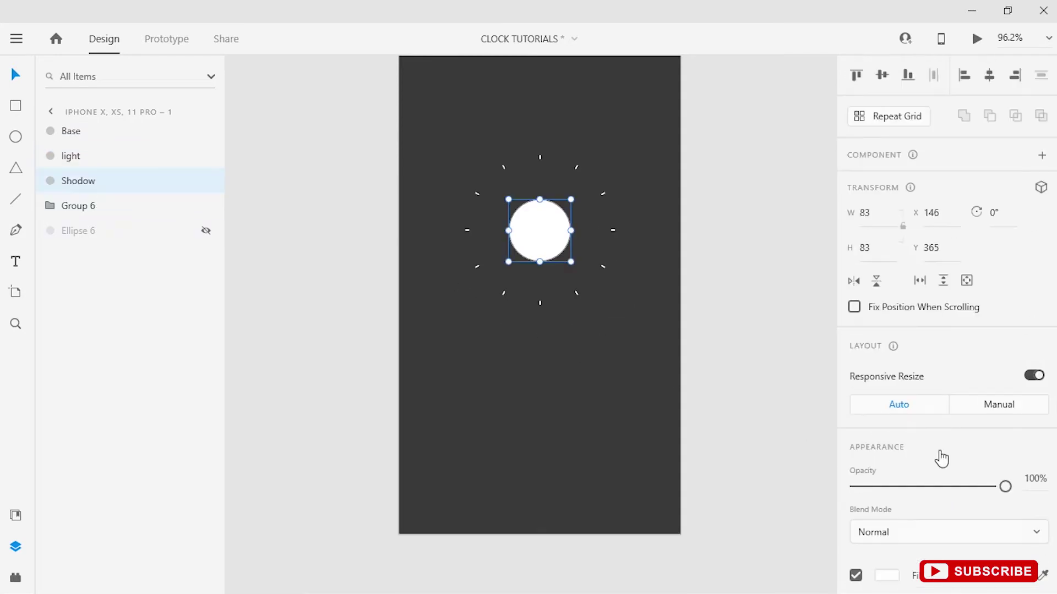
pyautogui.scroll(-5, 939, 457)
pyautogui.click(855, 343)
pyautogui.click(856, 343)
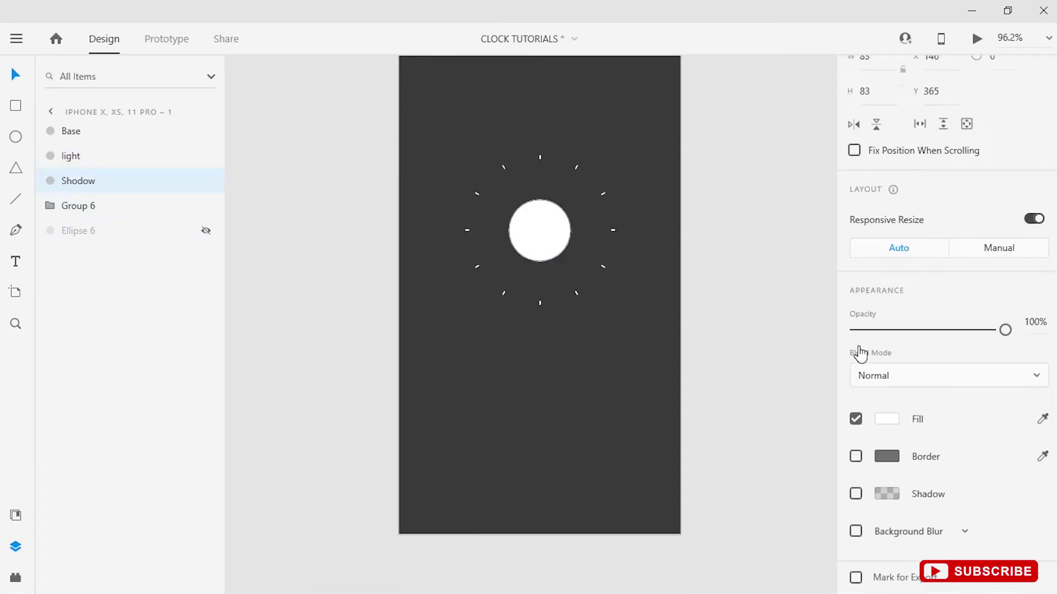
# Add a black shadow to the Shodow circle with X 3, Y 3, blur 10 and about 75% opacity.
pyautogui.click(855, 493)
pyautogui.click(904, 485)
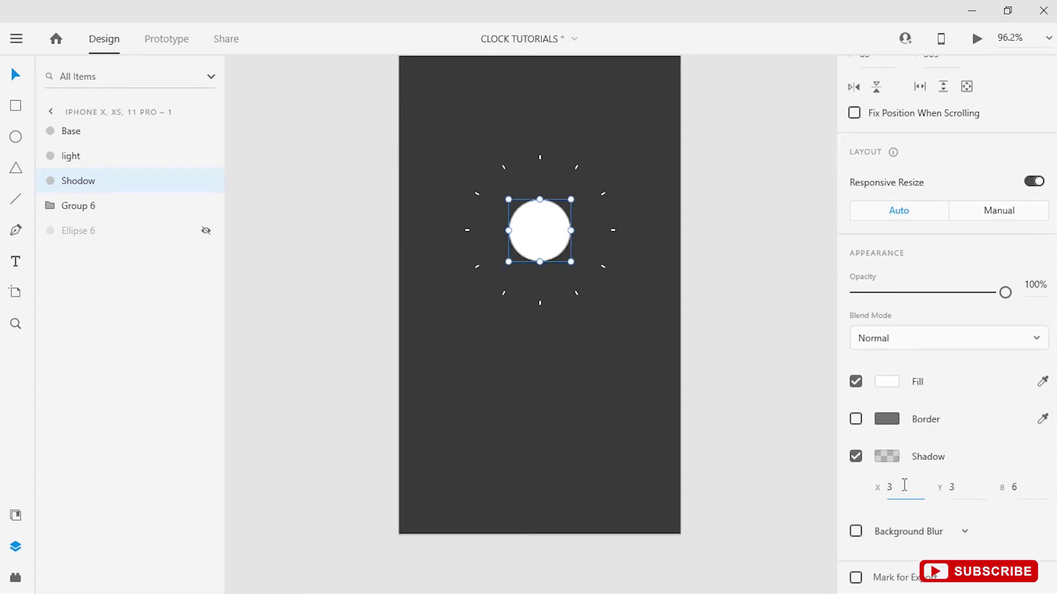
pyautogui.click(953, 488)
pyautogui.press('Return')
pyautogui.click(887, 457)
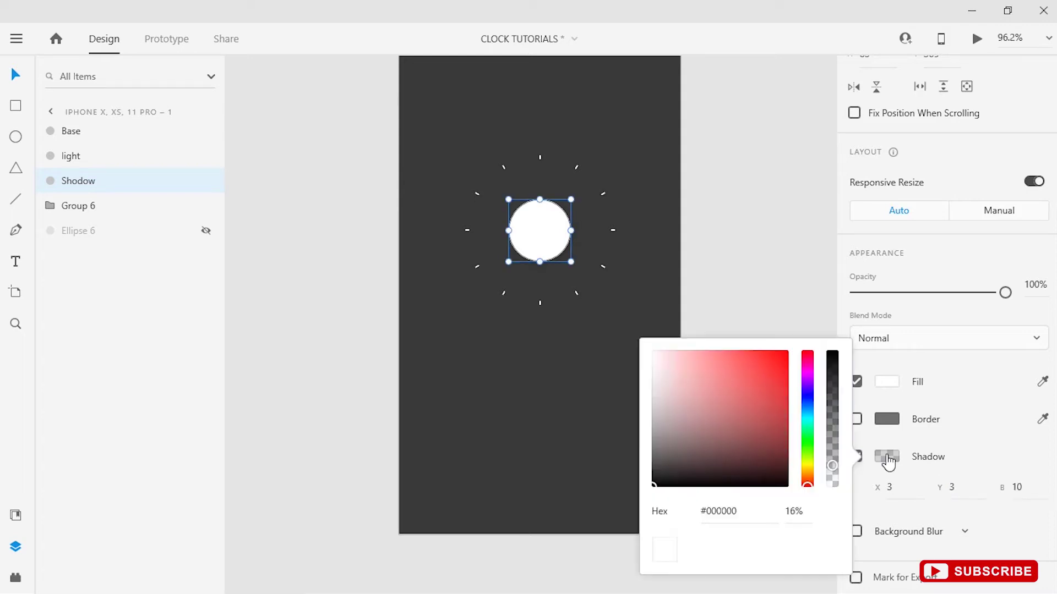
pyautogui.moveTo(833, 465); pyautogui.dragTo(832, 384)
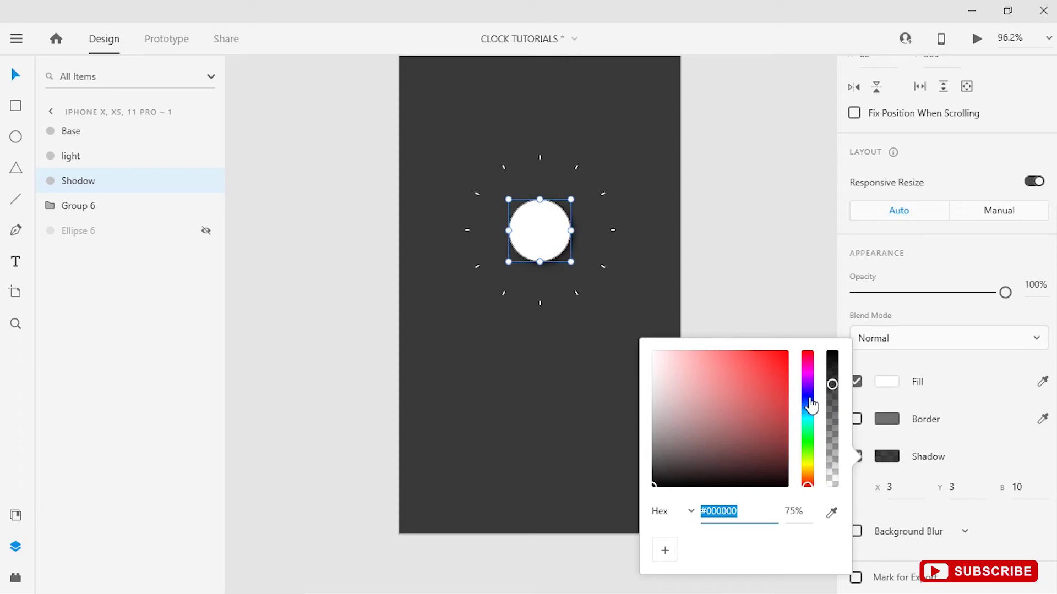
pyautogui.click(595, 330)
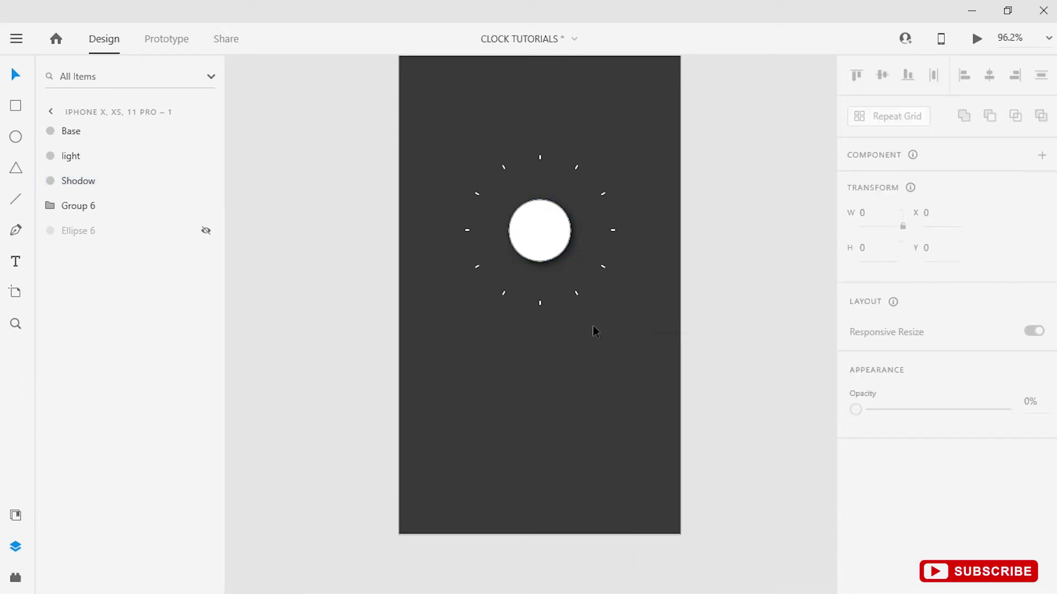
# Reduce the opacity of the Shodow circle's black shadow to about 69%.
pyautogui.scroll(5, 595, 331)
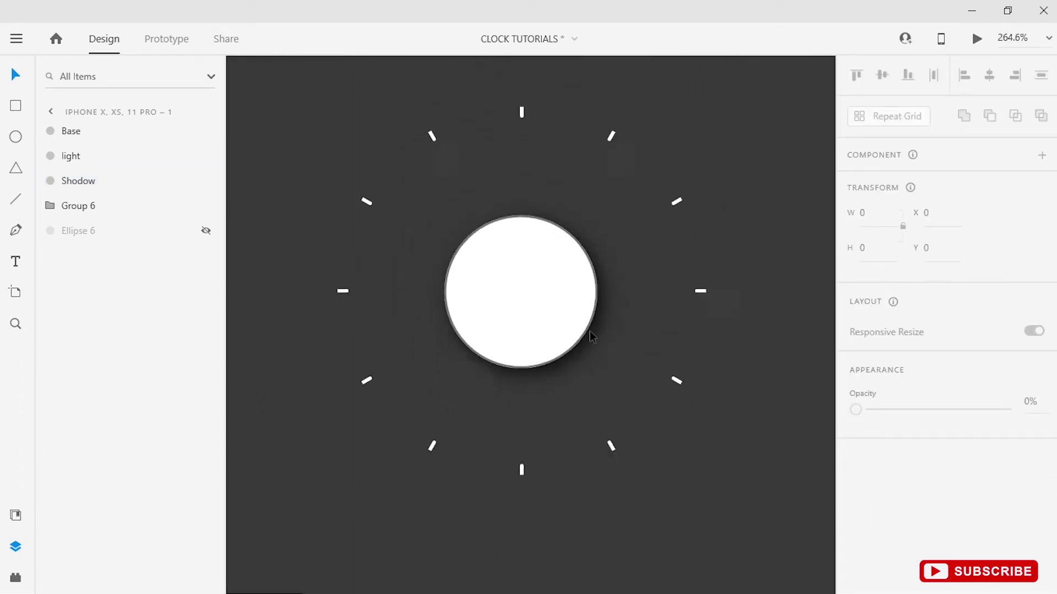
pyautogui.click(559, 323)
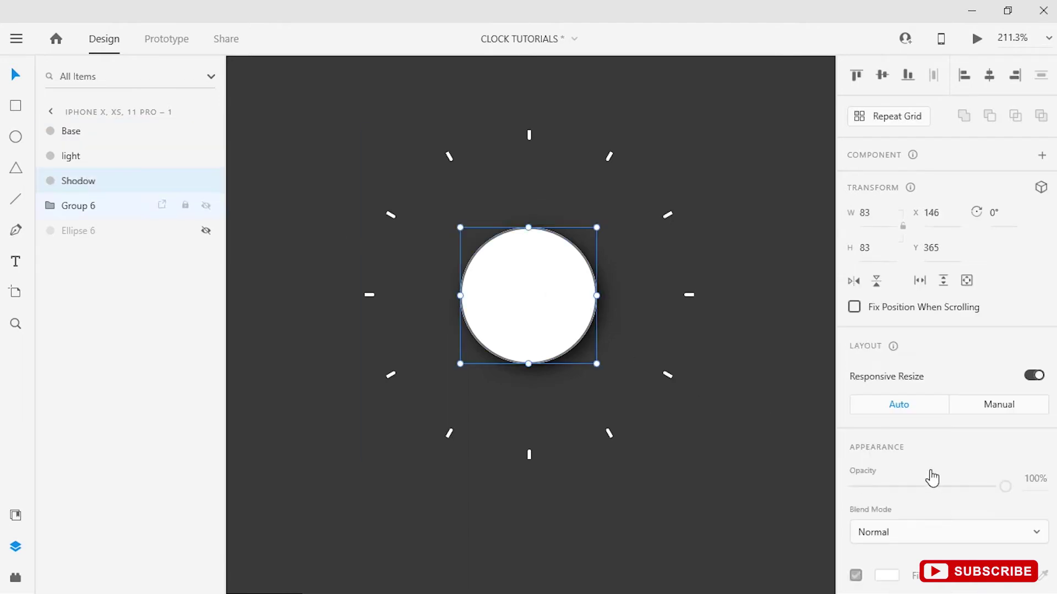
pyautogui.scroll(-3, 925, 470)
pyautogui.click(886, 464)
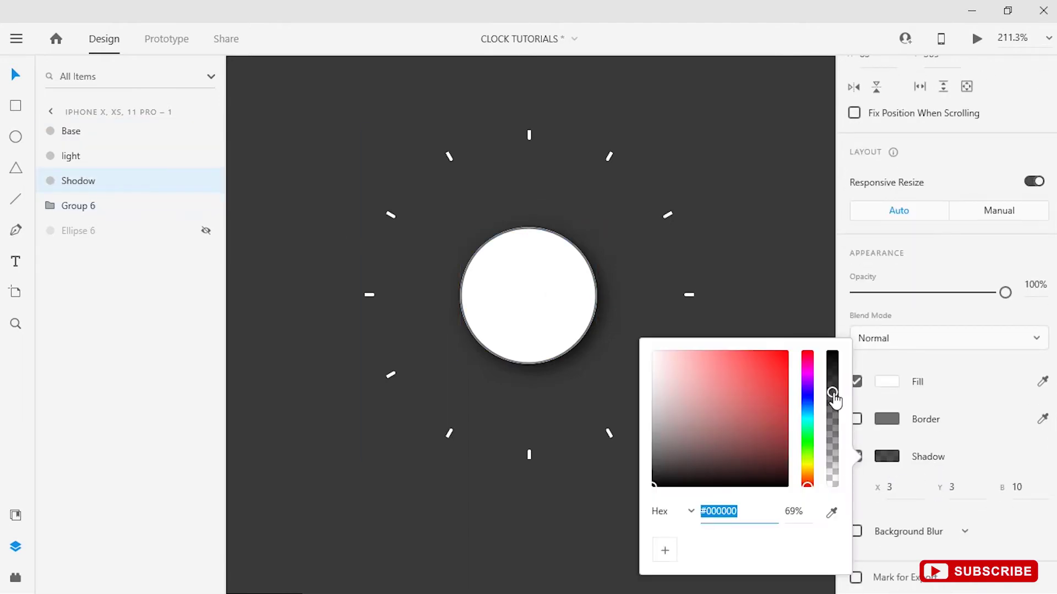
pyautogui.press('Escape')
# Give the light circle a white #FFFFFF shadow with X -2, Y -2 and about 62% opacity.
pyautogui.click(131, 161)
pyautogui.scroll(-3, 884, 495)
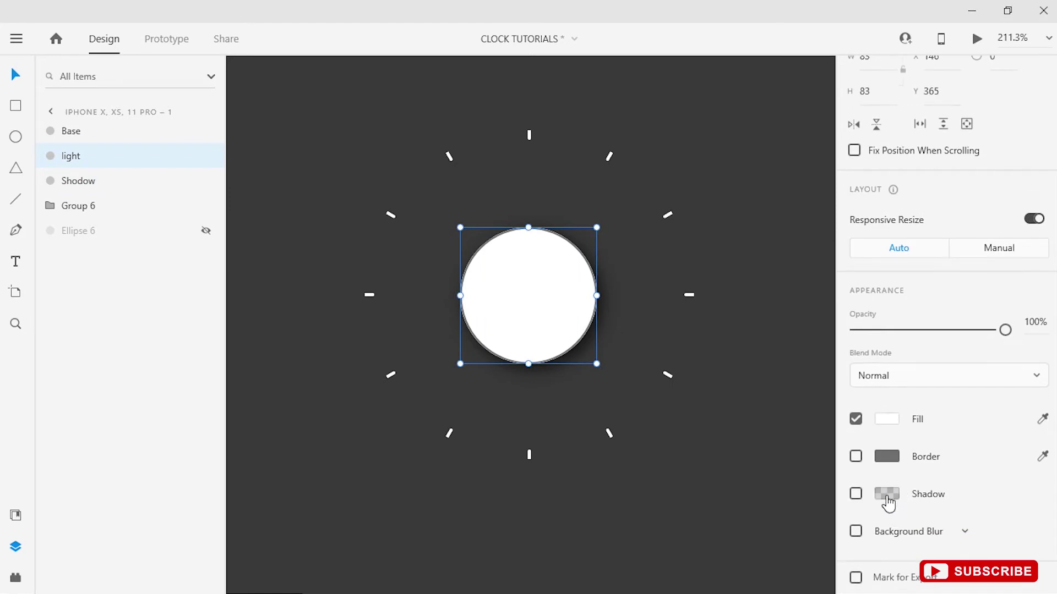
pyautogui.click(886, 494)
pyautogui.click(888, 524)
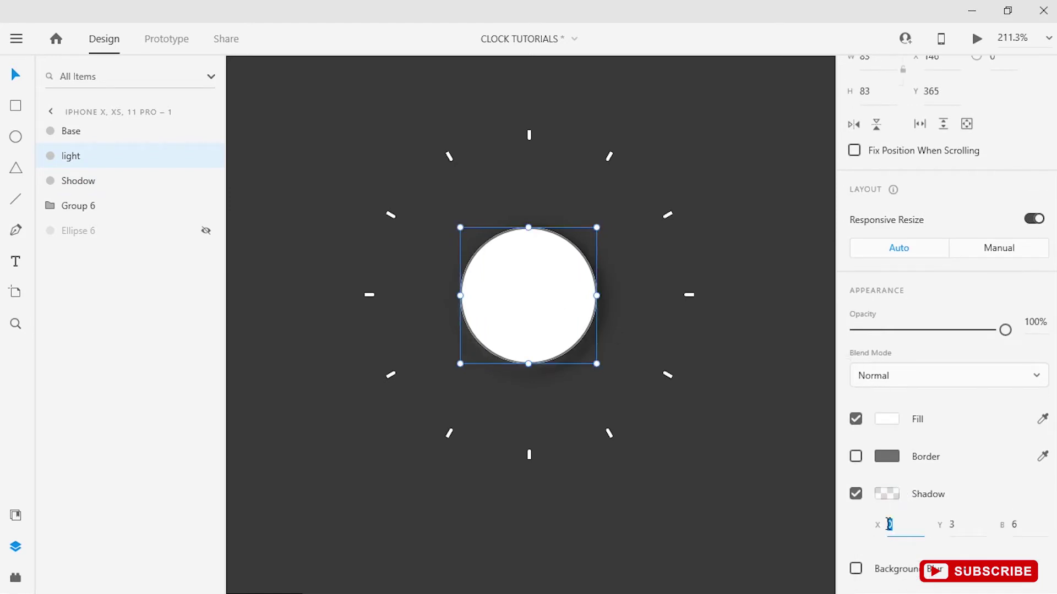
pyautogui.write('-2')
pyautogui.press('Tab')
pyautogui.write('-2')
pyautogui.press('Tab')
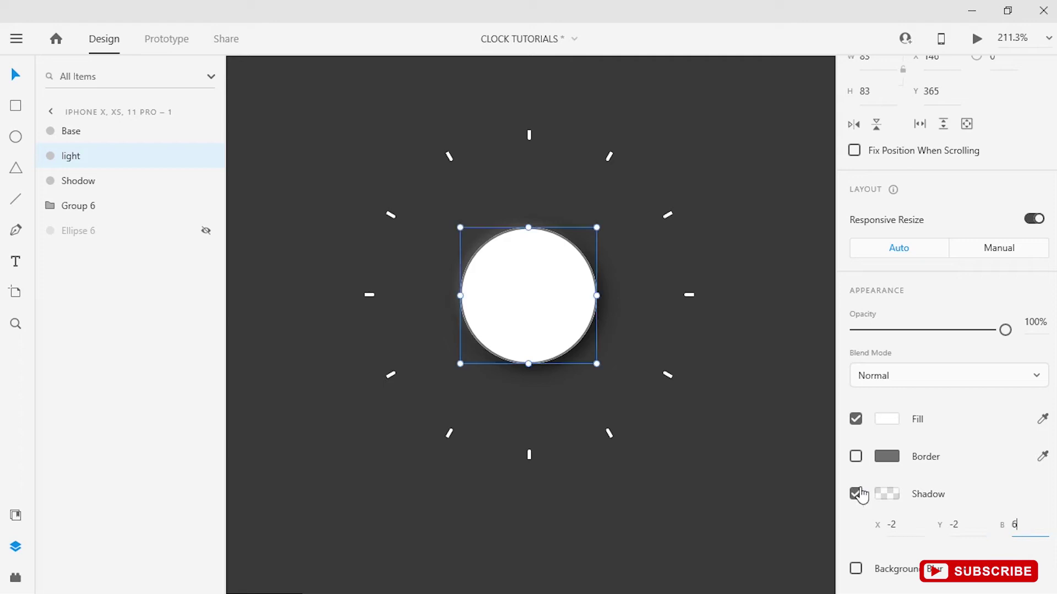
pyautogui.click(886, 494)
pyautogui.moveTo(831, 492); pyautogui.dragTo(836, 431)
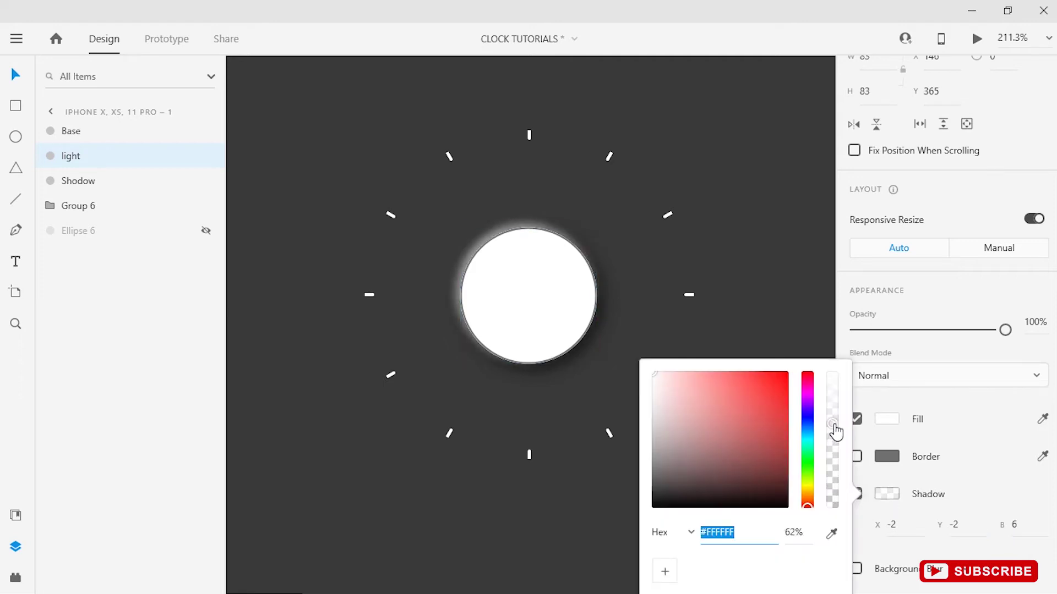
pyautogui.click(833, 430)
pyautogui.click(559, 513)
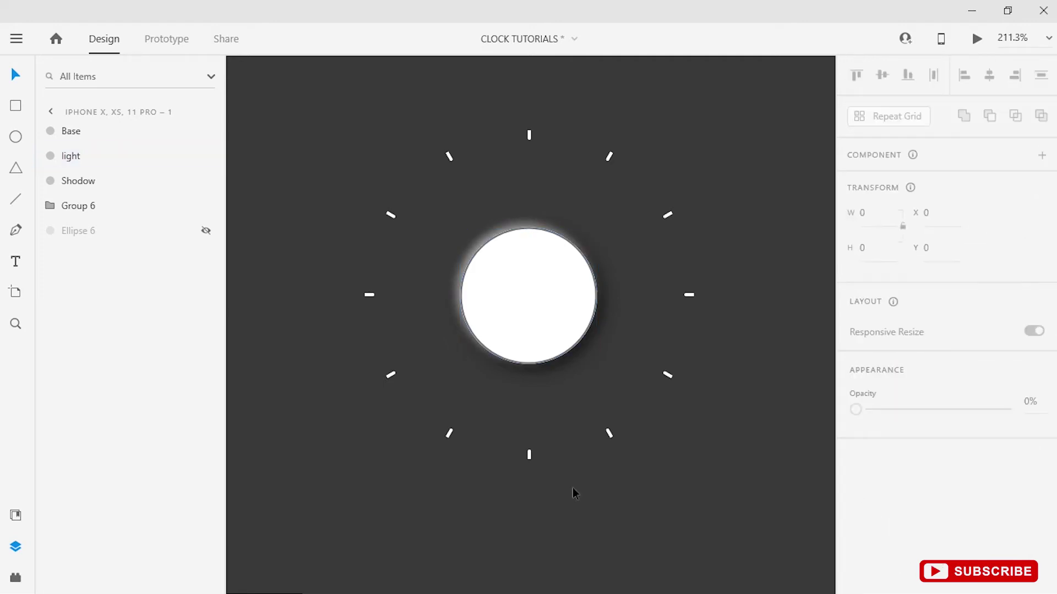
# Fill all three center circles with the dark background color sampled from the artboard.
pyautogui.moveTo(438, 238); pyautogui.dragTo(609, 407)
pyautogui.scroll(-1, 991, 363)
pyautogui.click(1042, 268)
pyautogui.click(750, 276)
pyautogui.click(604, 384)
pyautogui.click(523, 298)
# Adjust the opacity of the light circle's white shadow slightly.
pyautogui.click(84, 157)
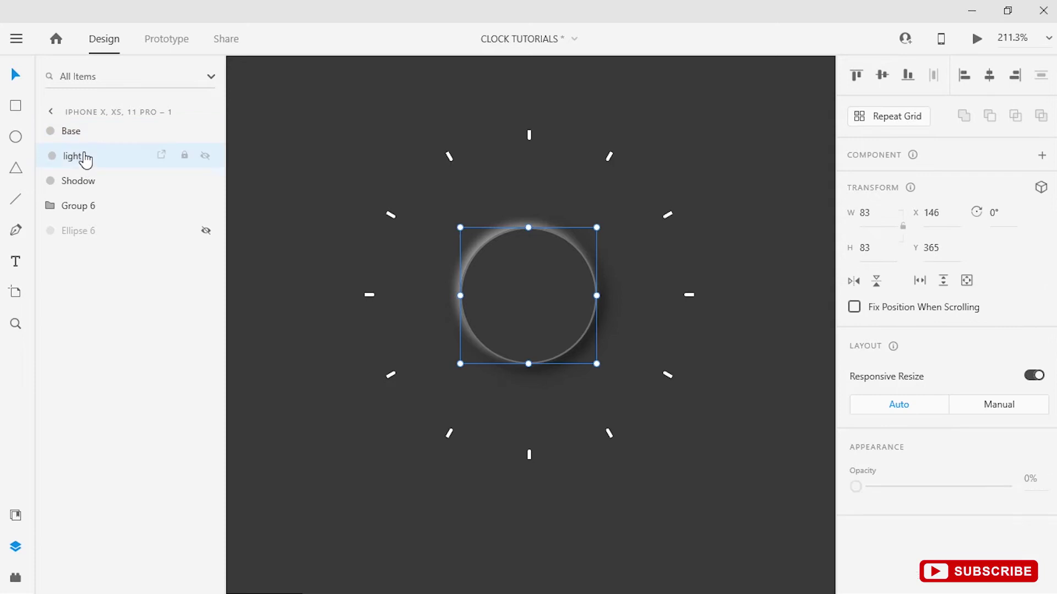
pyautogui.scroll(-3, 917, 473)
pyautogui.click(887, 457)
pyautogui.moveTo(834, 440); pyautogui.dragTo(835, 434)
# Remove the border from the Base circle.
pyautogui.click(101, 135)
pyautogui.scroll(-5, 911, 487)
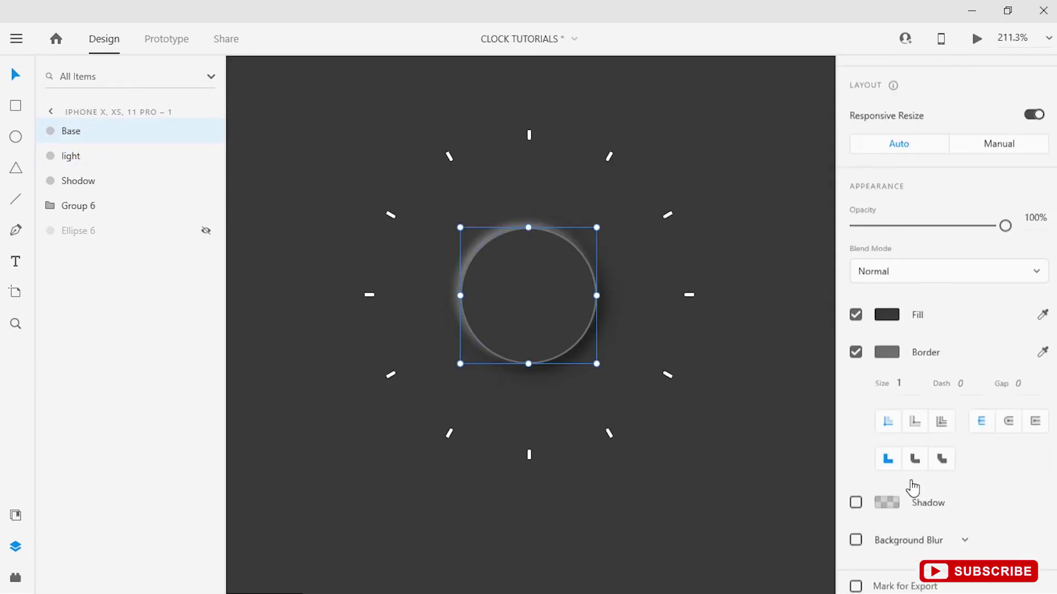
pyautogui.click(113, 185)
pyautogui.scroll(-1, 778, 393)
pyautogui.scroll(-4, 945, 471)
pyautogui.scroll(2, 945, 471)
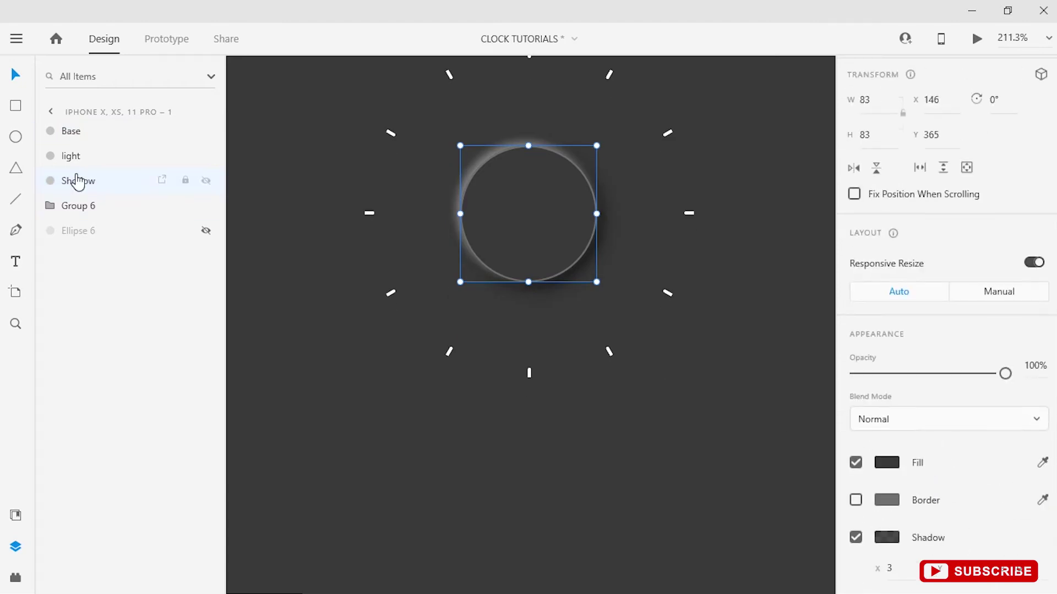
pyautogui.click(76, 159)
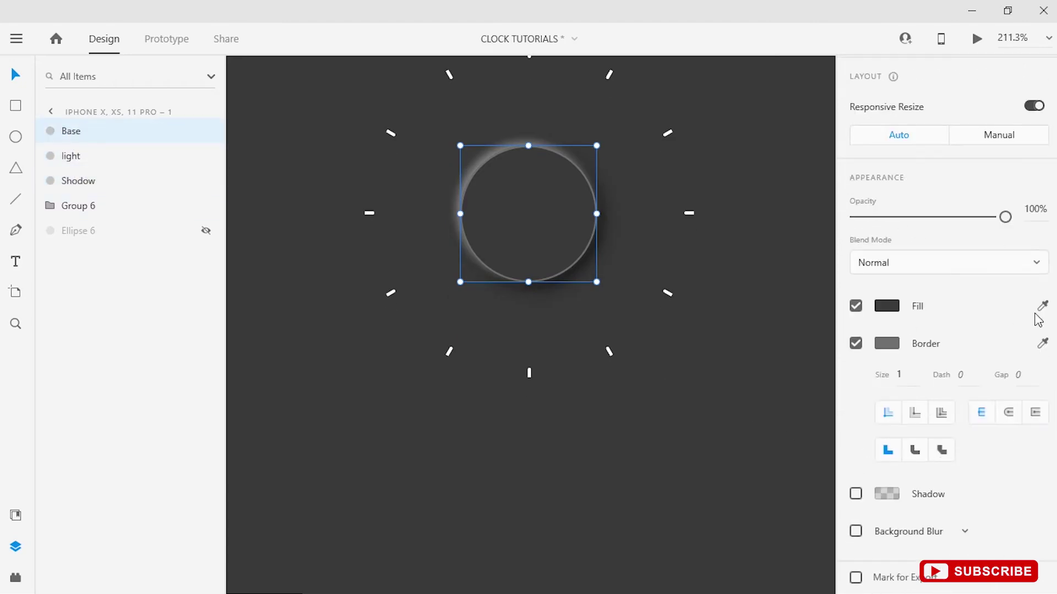
pyautogui.click(857, 345)
pyautogui.click(606, 444)
# Set the Shodow circle's shadow to about 74% opacity and a blur of 12.
pyautogui.click(526, 210)
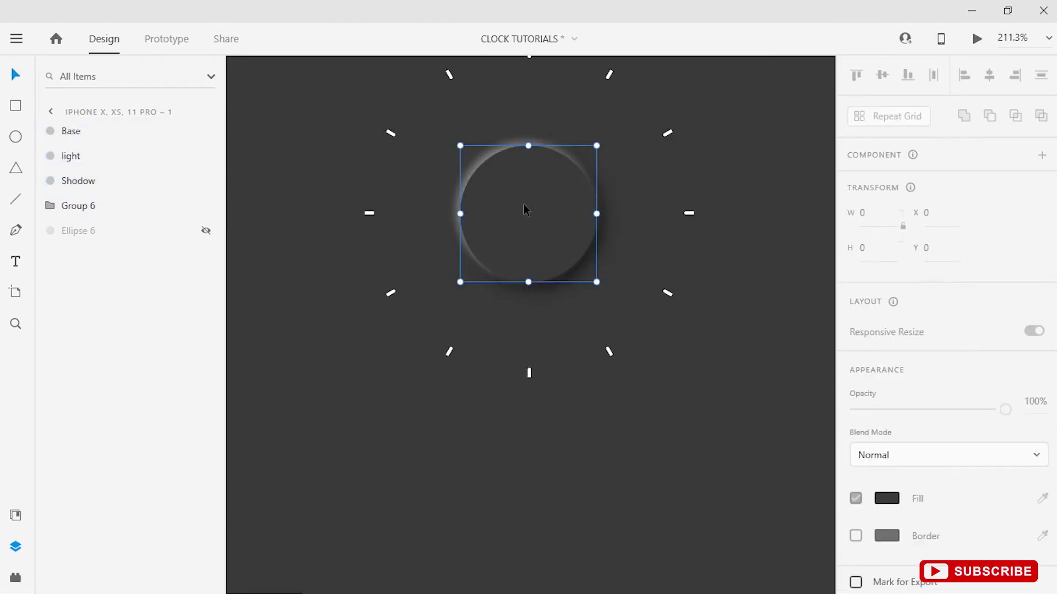
pyautogui.click(81, 166)
pyautogui.click(83, 179)
pyautogui.scroll(-5, 950, 429)
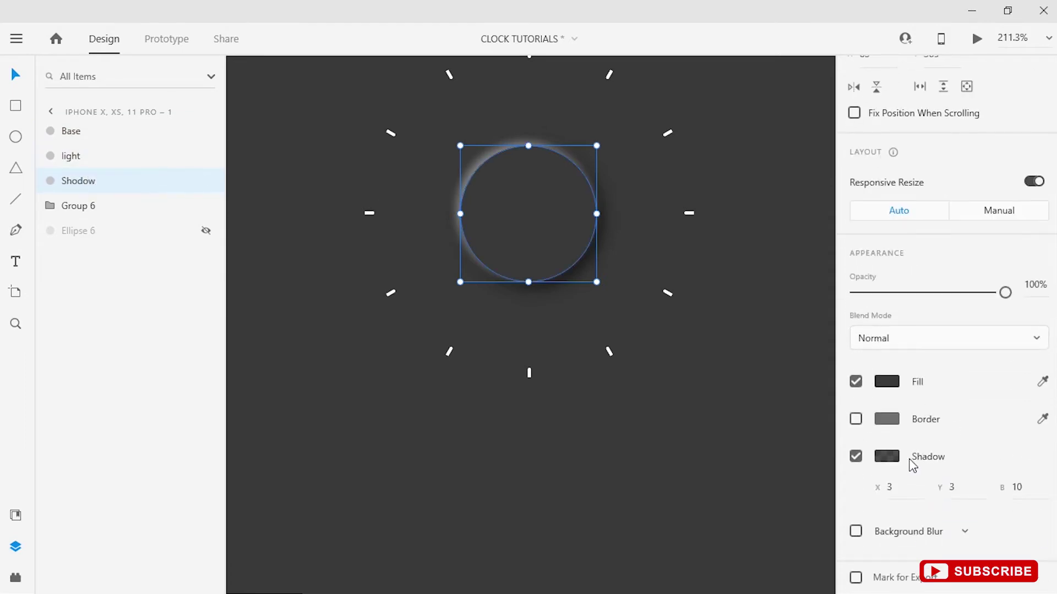
pyautogui.click(886, 456)
pyautogui.moveTo(840, 403); pyautogui.dragTo(833, 391)
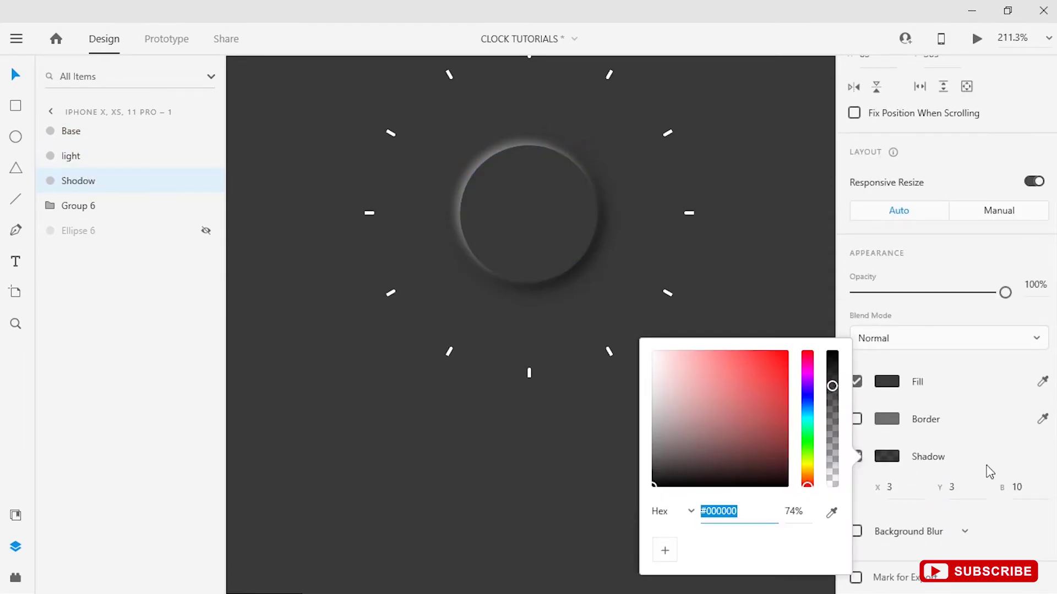
pyautogui.click(1024, 487)
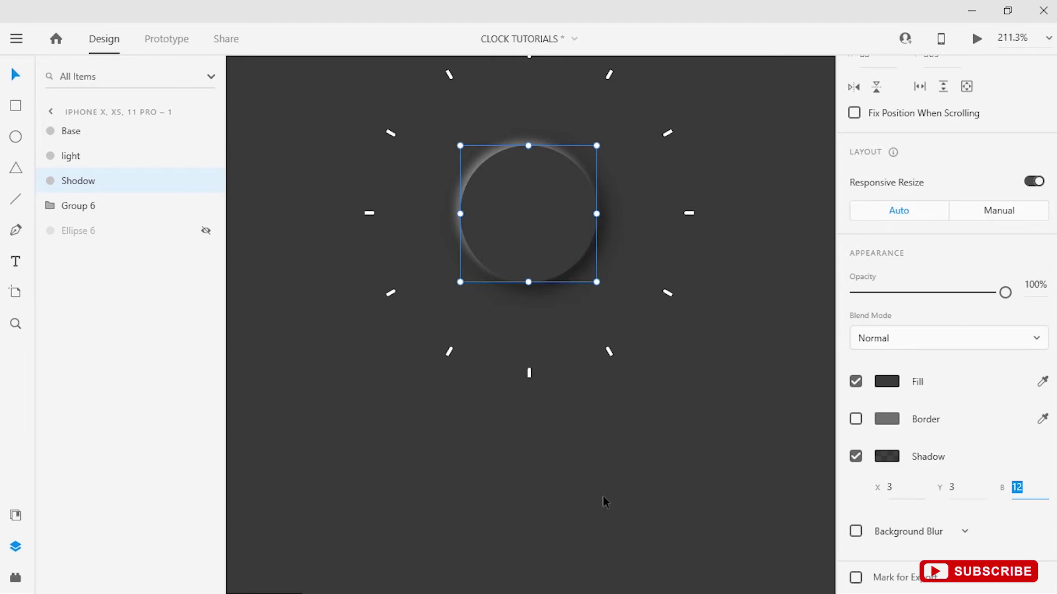
pyautogui.click(580, 497)
# Soften the light circle's white shadow by setting its opacity to about 36%.
pyautogui.hotkey('ctrl', '0')
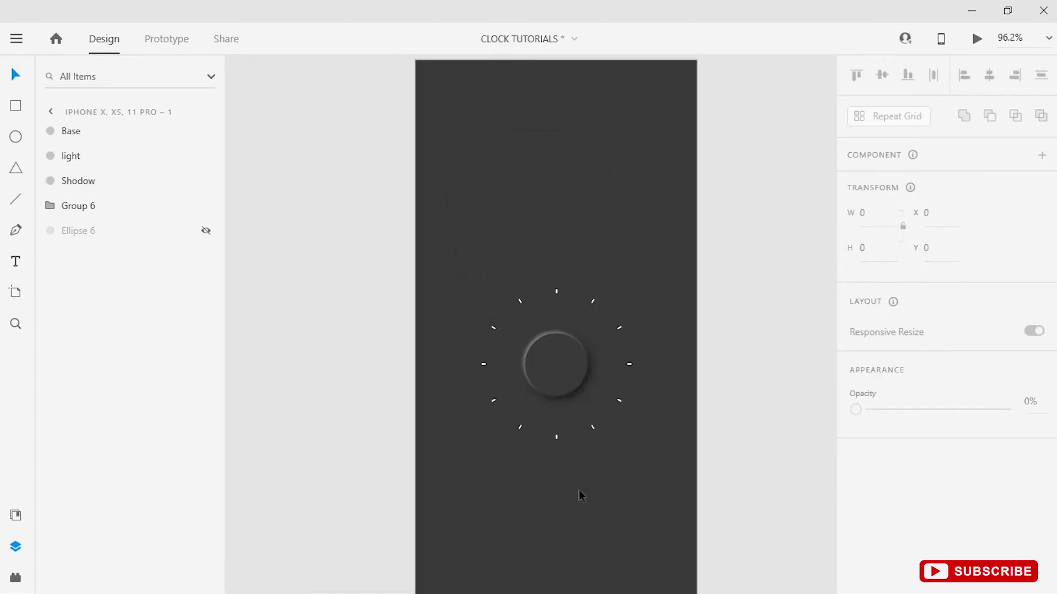
pyautogui.scroll(4, 579, 490)
pyautogui.scroll(3, 572, 440)
pyautogui.click(540, 316)
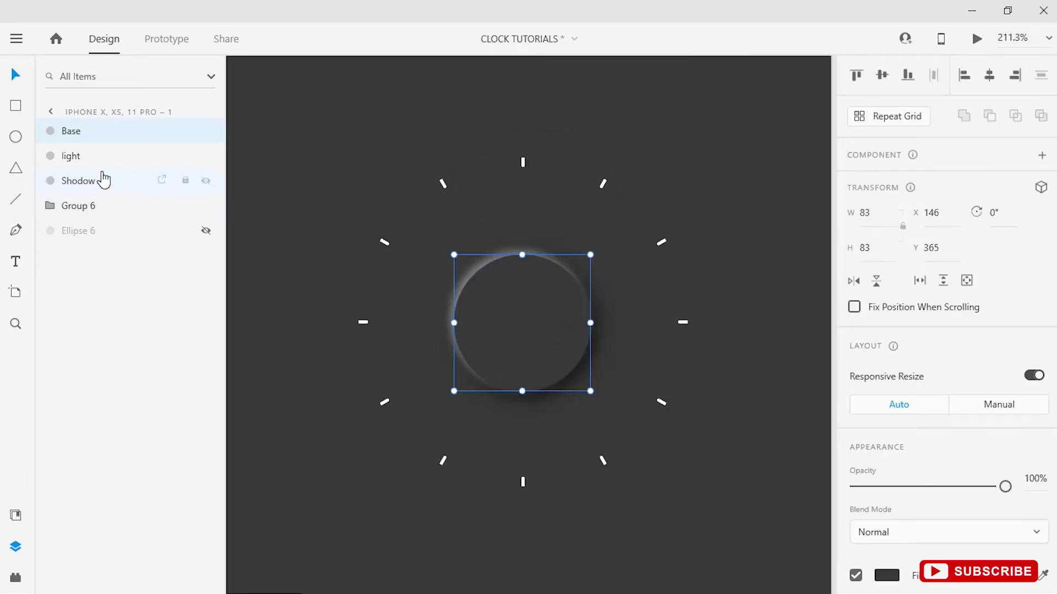
pyautogui.click(91, 156)
pyautogui.scroll(-4, 952, 495)
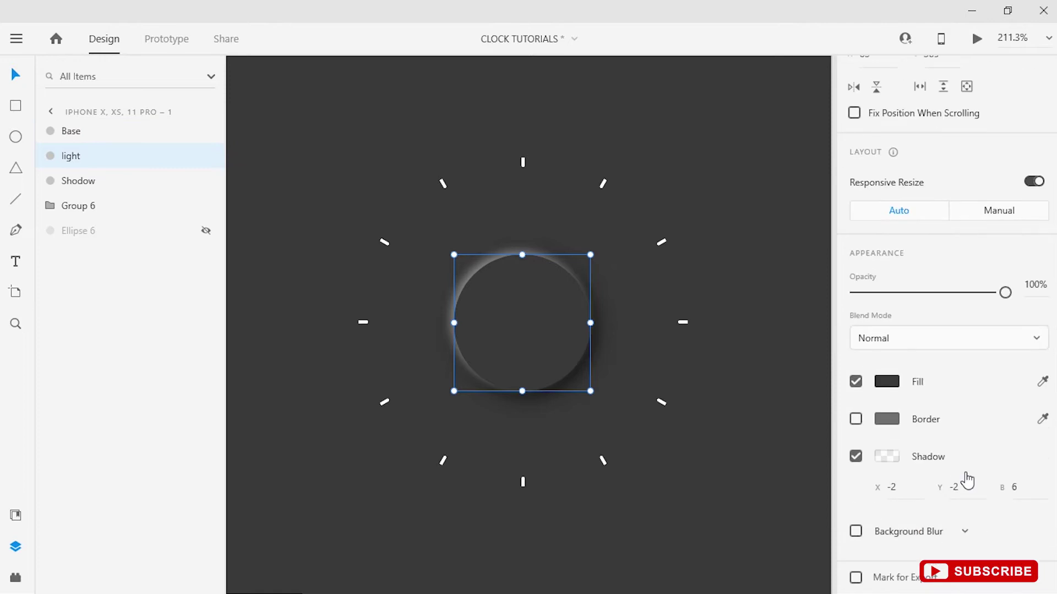
pyautogui.click(885, 458)
pyautogui.moveTo(835, 430); pyautogui.dragTo(836, 443)
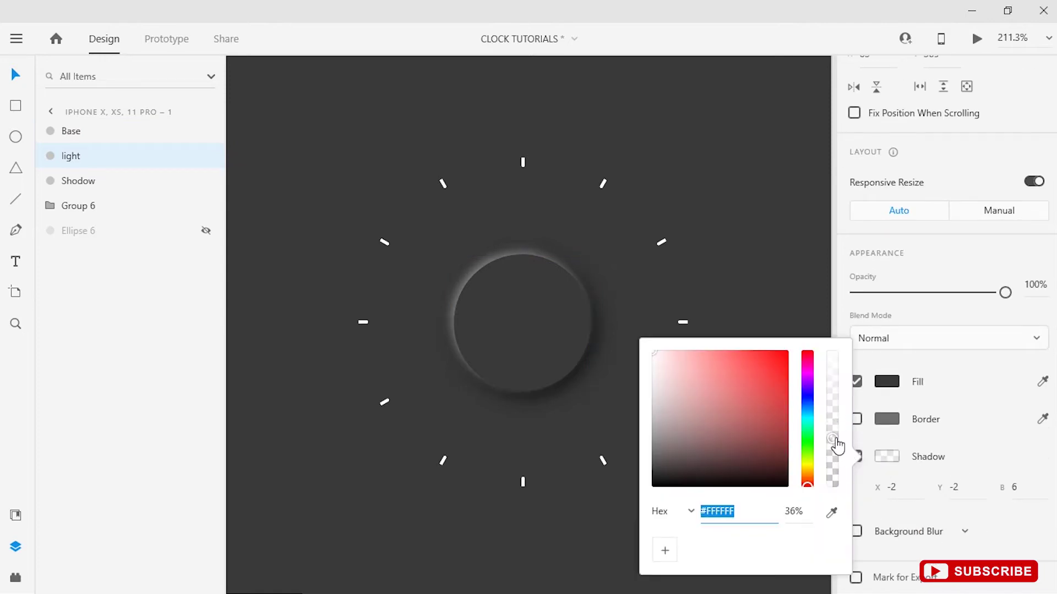
pyautogui.click(966, 459)
# Group the Base, light and Shodow circles together.
pyautogui.scroll(-4, 665, 470)
pyautogui.moveTo(644, 398); pyautogui.dragTo(576, 306)
pyautogui.click(587, 402)
pyautogui.scroll(4, 586, 402)
pyautogui.moveTo(531, 273); pyautogui.dragTo(589, 412)
pyautogui.moveTo(441, 253); pyautogui.dragTo(596, 404)
pyautogui.hotkey('ctrl', 'g')
pyautogui.click(760, 504)
# Shrink the grouped center circles proportionally about their center to about 43 by 43 px.
pyautogui.scroll(2, 660, 447)
pyautogui.hscroll(-2, 660, 448)
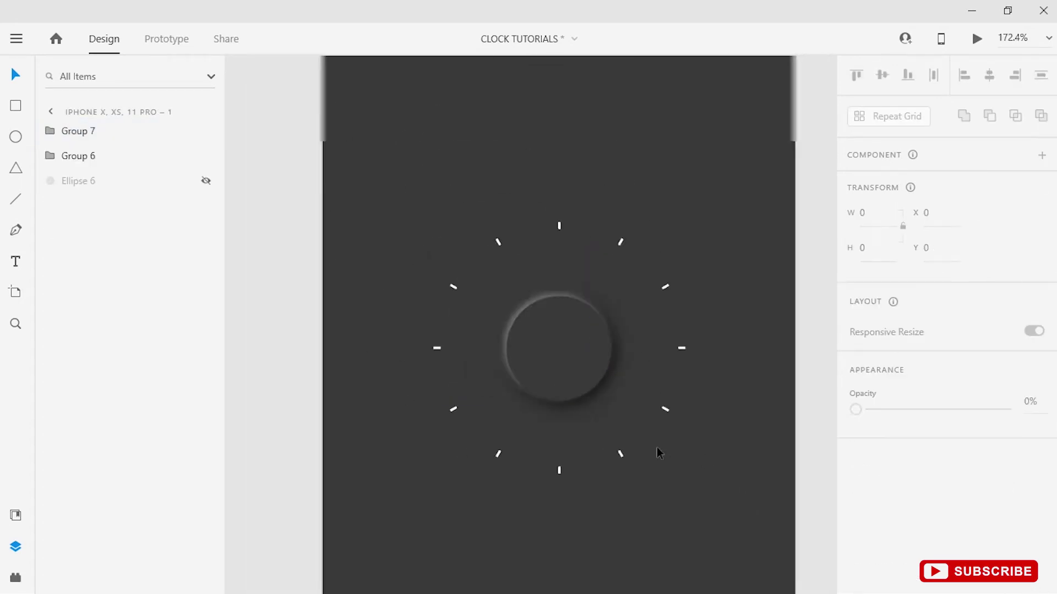
pyautogui.click(595, 370)
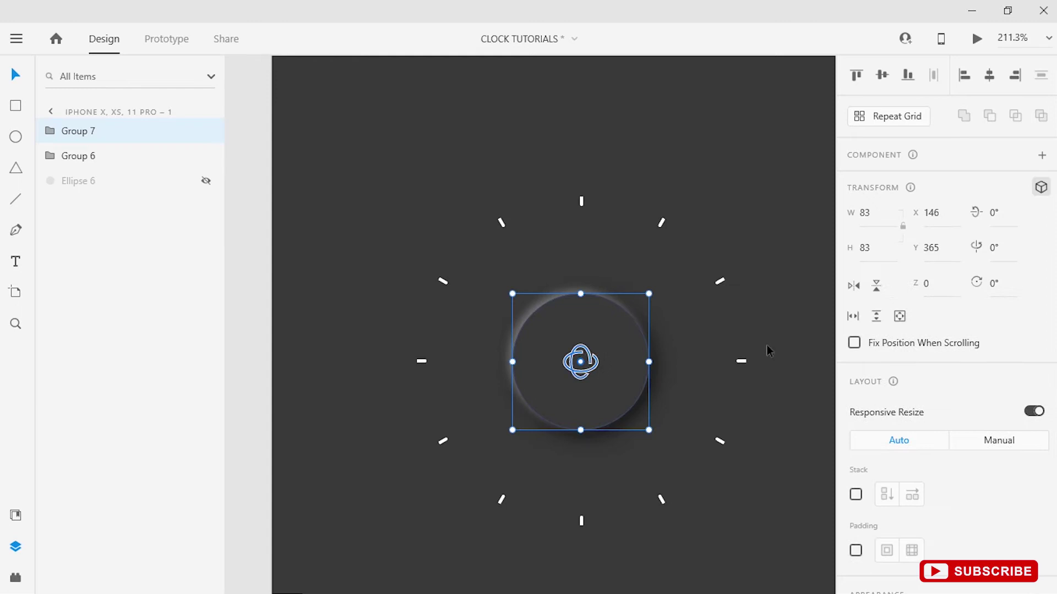
pyautogui.press('alt')
pyautogui.moveTo(648, 294); pyautogui.dragTo(616, 326)
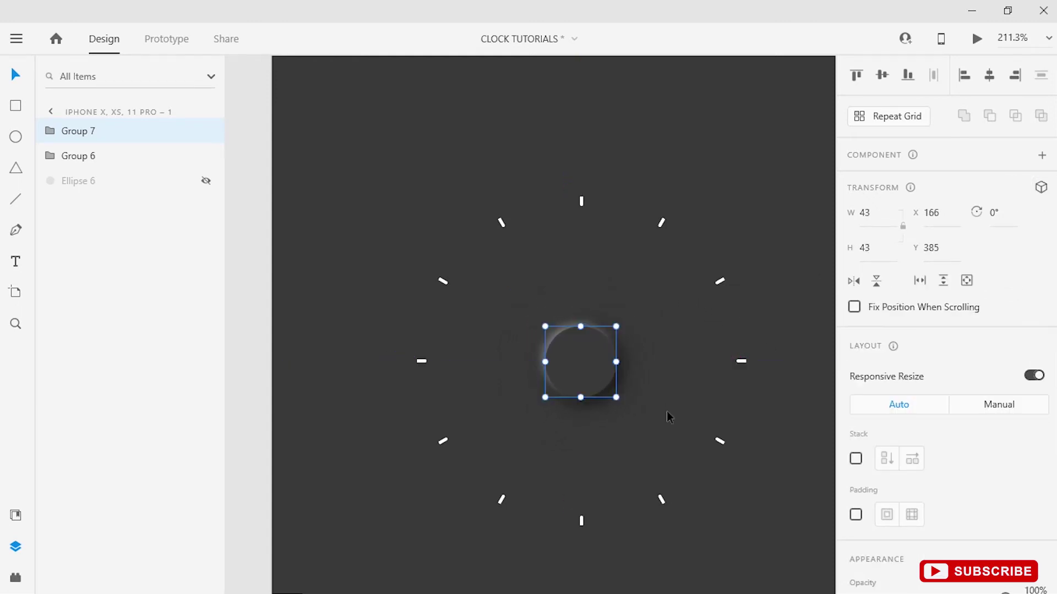
pyautogui.click(666, 411)
pyautogui.hotkey('ctrl', 'Return')
pyautogui.click(727, 481)
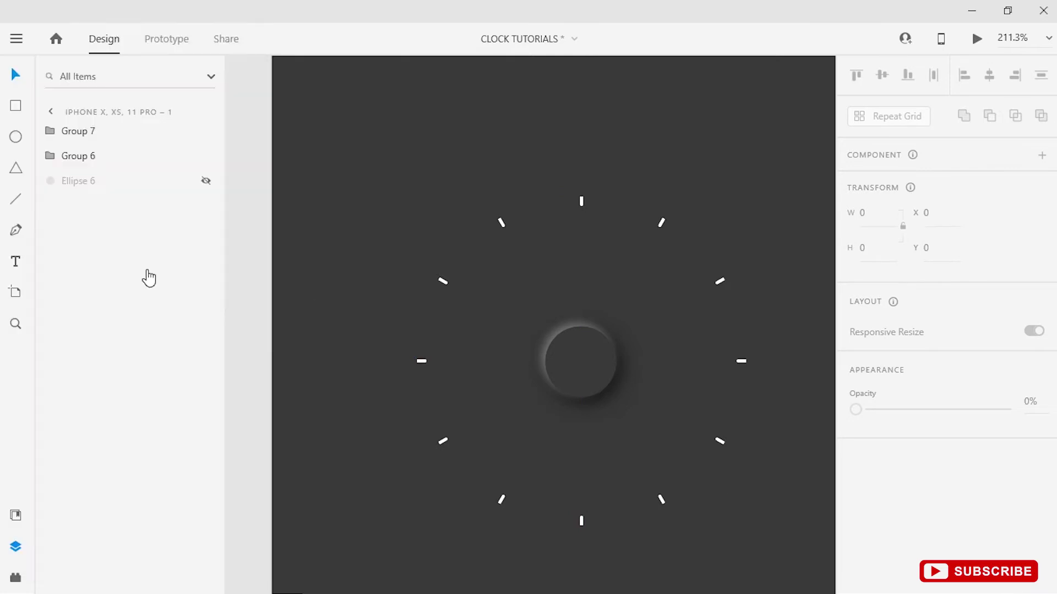
# Draw a narrow triangle about 101 px high, running from the center circle up toward the top tick mark.
pyautogui.moveTo(564, 241); pyautogui.dragTo(582, 410)
pyautogui.scroll(3, 582, 396)
pyautogui.scroll(-3, 919, 457)
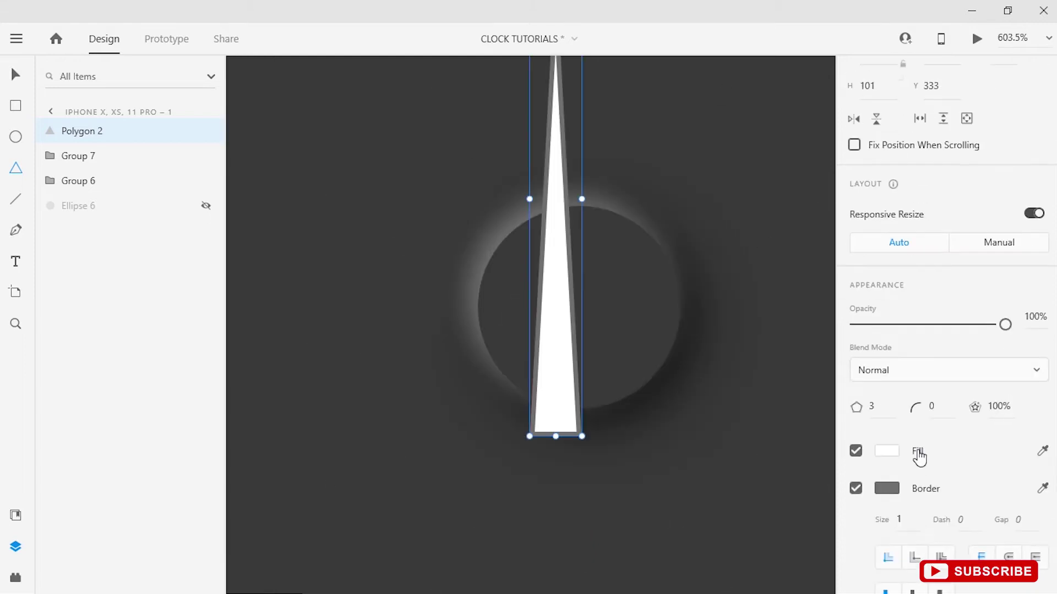
# Remove the triangle's border, round its corners to 1, and move its base to the middle of the center knob.
pyautogui.click(856, 488)
pyautogui.scroll(3, 559, 242)
pyautogui.moveTo(556, 229); pyautogui.dragTo(556, 230)
pyautogui.scroll(-2, 567, 308)
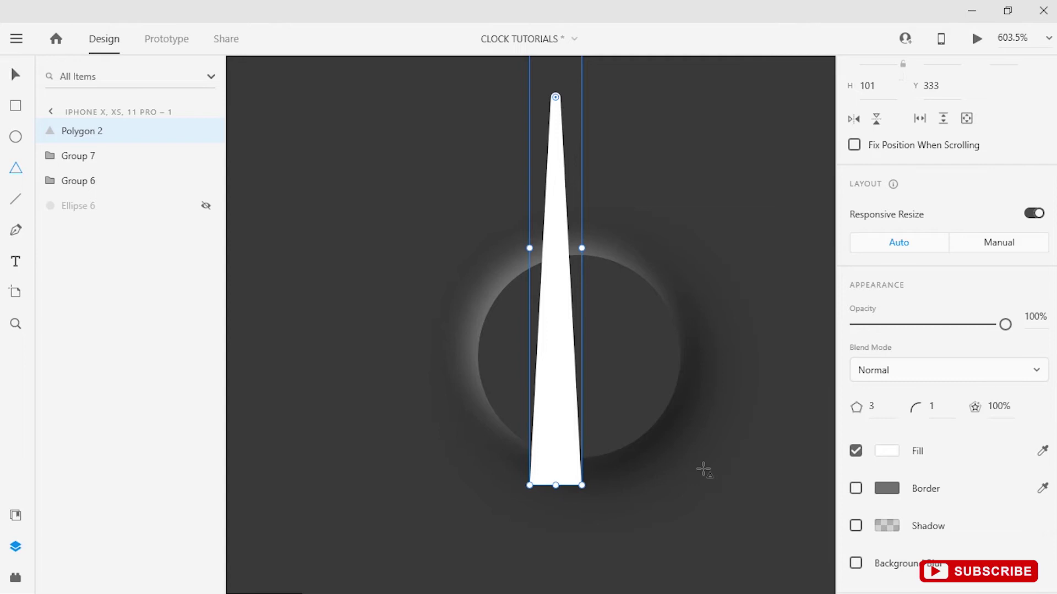
pyautogui.moveTo(566, 389); pyautogui.dragTo(576, 272)
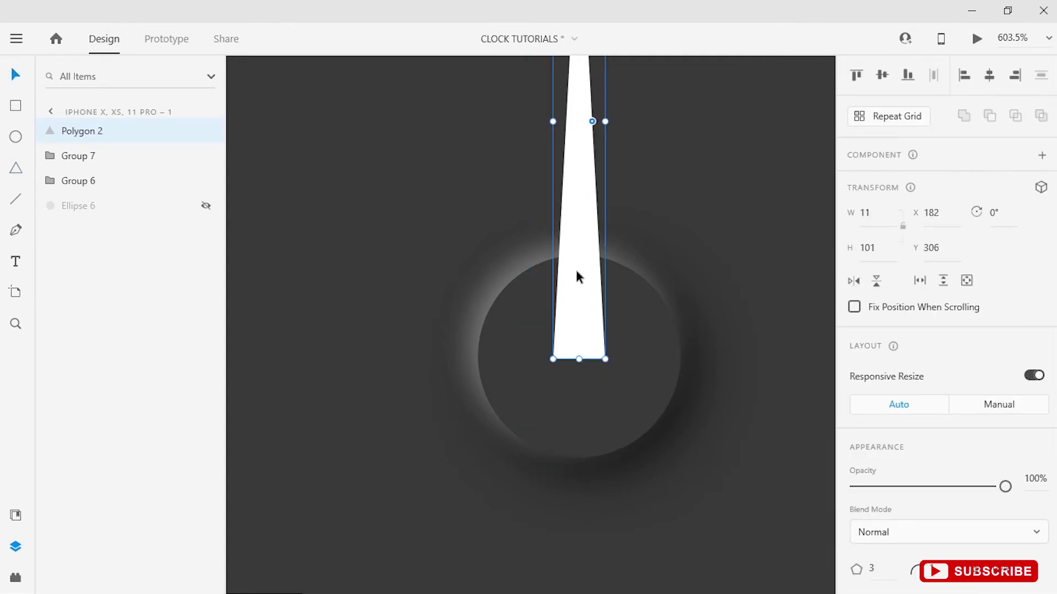
# Show the hidden ring Ellipse 6 and place it above the triangle in the layer order.
pyautogui.scroll(-2, 576, 271)
pyautogui.scroll(-2, 577, 277)
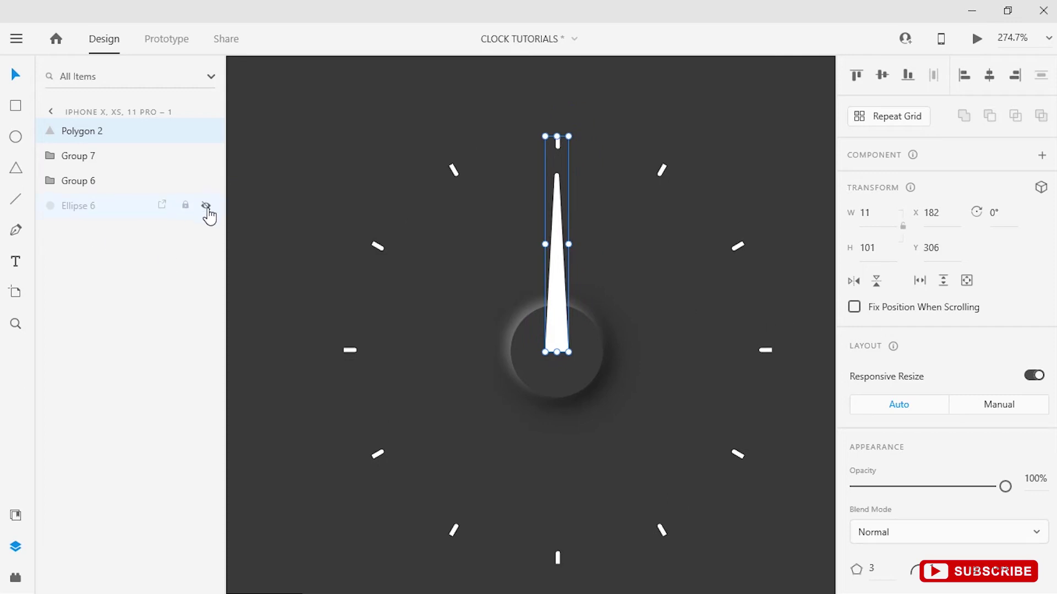
pyautogui.click(207, 206)
pyautogui.moveTo(99, 208); pyautogui.dragTo(94, 132)
pyautogui.keyDown('shift'); pyautogui.click(93, 161); pyautogui.keyUp('shift')
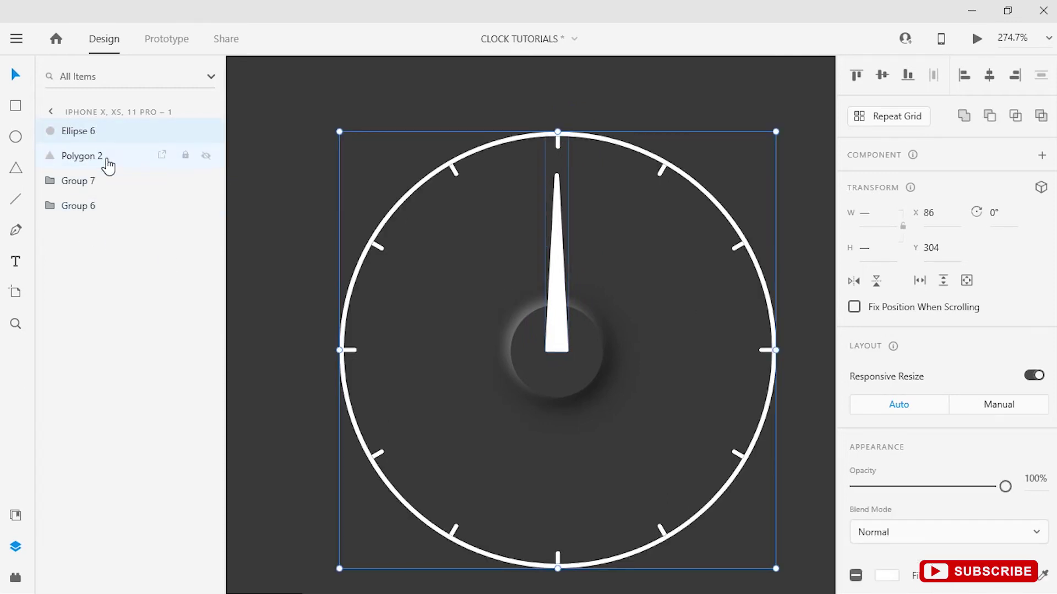
pyautogui.hotkey('ctrl', 'g')
pyautogui.scroll(-2, 595, 331)
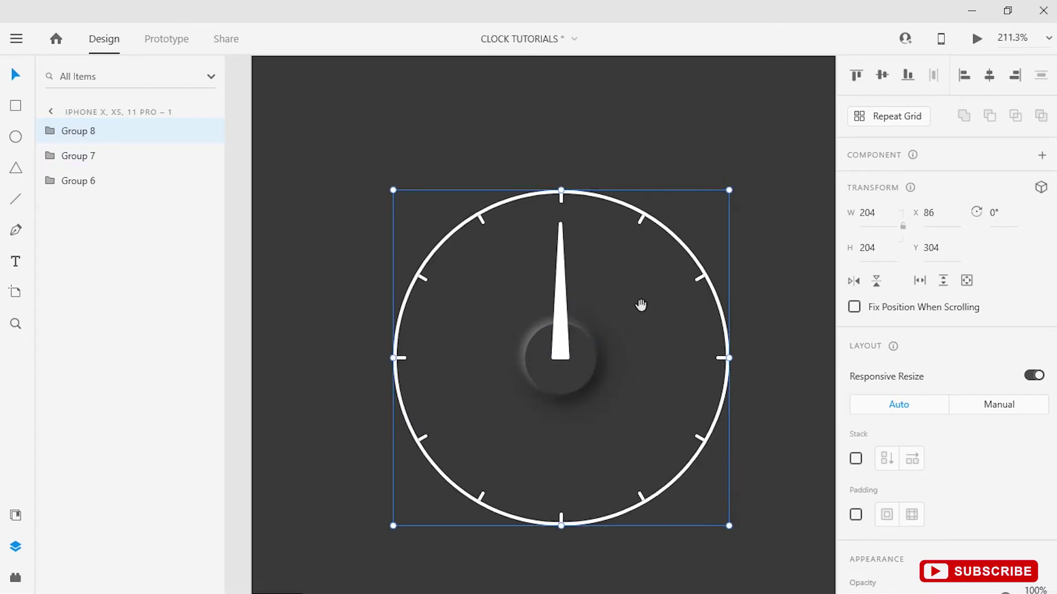
pyautogui.hotkey('ctrl', 'z')
# Duplicate the ring and group the original ring with the triangle.
pyautogui.hotkey('ctrl', 'd')
pyautogui.click(88, 162)
pyautogui.keyDown('shift'); pyautogui.click(90, 186); pyautogui.keyUp('shift')
pyautogui.hotkey('ctrl', 'g')
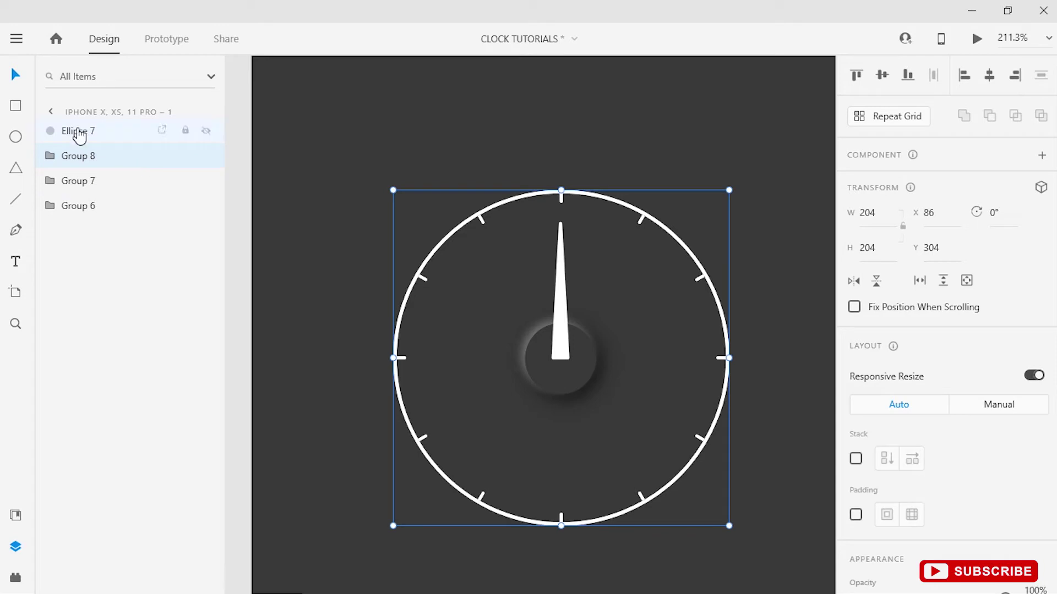
# Duplicate the grouped triangle and move the copy out of the group, directly below the copied ring.
pyautogui.doubleClick(561, 293)
pyautogui.hotkey('ctrl', 'd')
pyautogui.moveTo(88, 205); pyautogui.dragTo(99, 142)
pyautogui.click(73, 183)
pyautogui.click(89, 155)
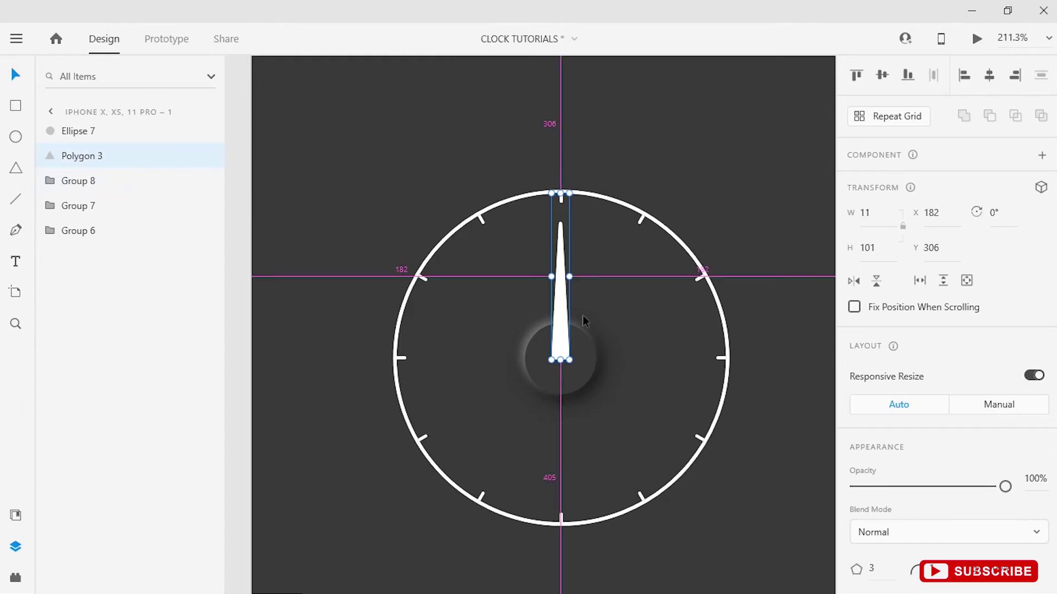
# Shorten the copied triangle from its tip to about 73 px high.
pyautogui.scroll(4, 583, 315)
pyautogui.scroll(3, 540, 330)
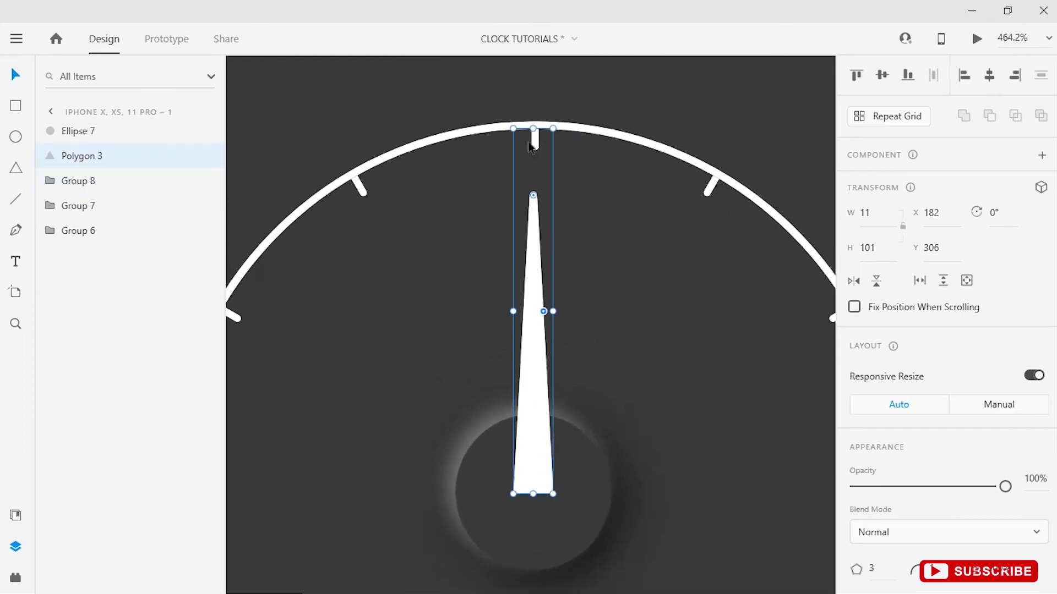
pyautogui.moveTo(535, 123); pyautogui.dragTo(531, 229)
pyautogui.scroll(-5, 936, 386)
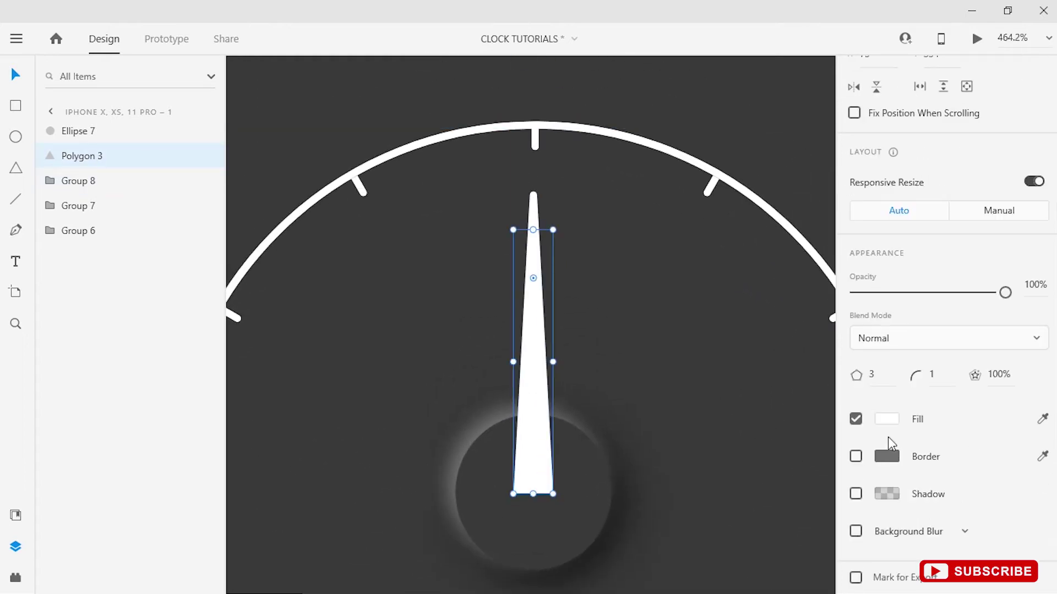
# Fill the shortened triangle with dark red #7B1B1B.
pyautogui.click(885, 423)
pyautogui.click(760, 395)
pyautogui.click(583, 246)
pyautogui.click(539, 359)
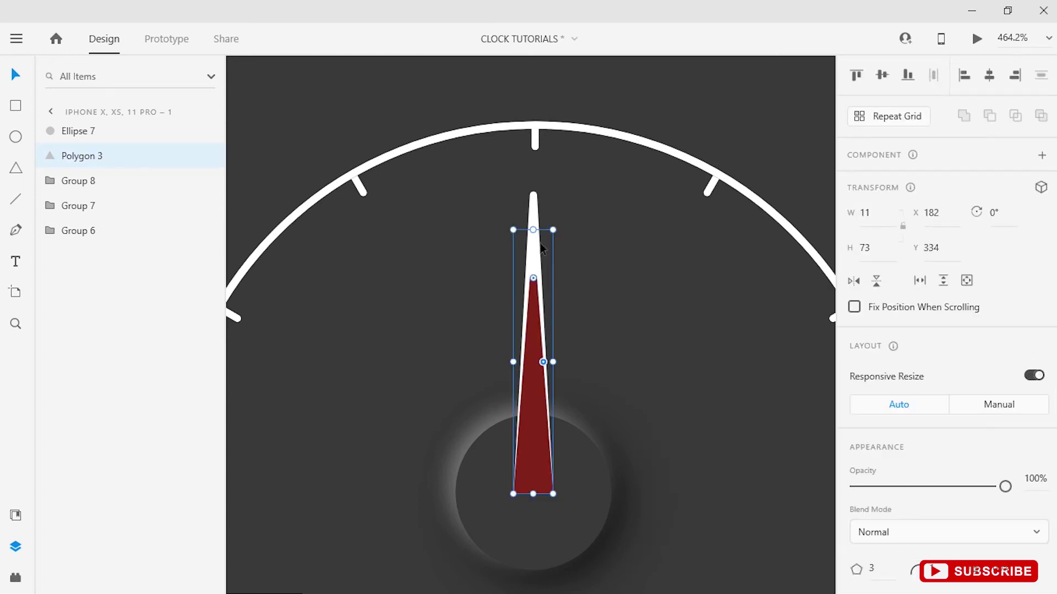
# Shorten the copied triangle further to about 68 px high and set its fill to white.
pyautogui.moveTo(533, 230); pyautogui.dragTo(532, 248)
pyautogui.scroll(-3, 865, 486)
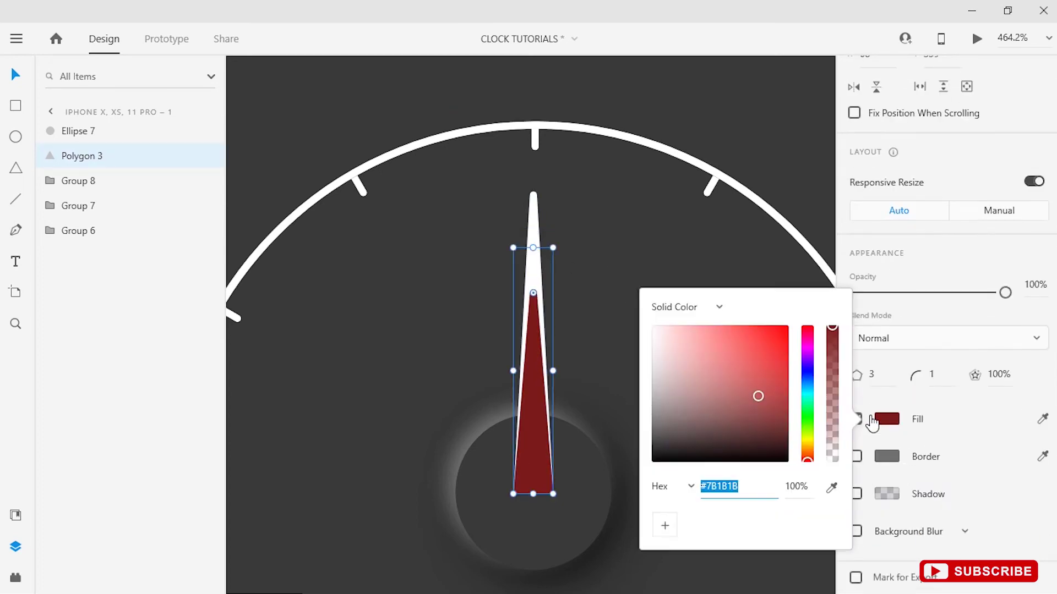
pyautogui.click(887, 424)
pyautogui.moveTo(727, 368); pyautogui.dragTo(609, 258)
pyautogui.click(653, 242)
# Group the short triangle with the copied ring Ellipse 7.
pyautogui.click(540, 398)
pyautogui.keyDown('shift'); pyautogui.click(84, 134); pyautogui.keyUp('shift')
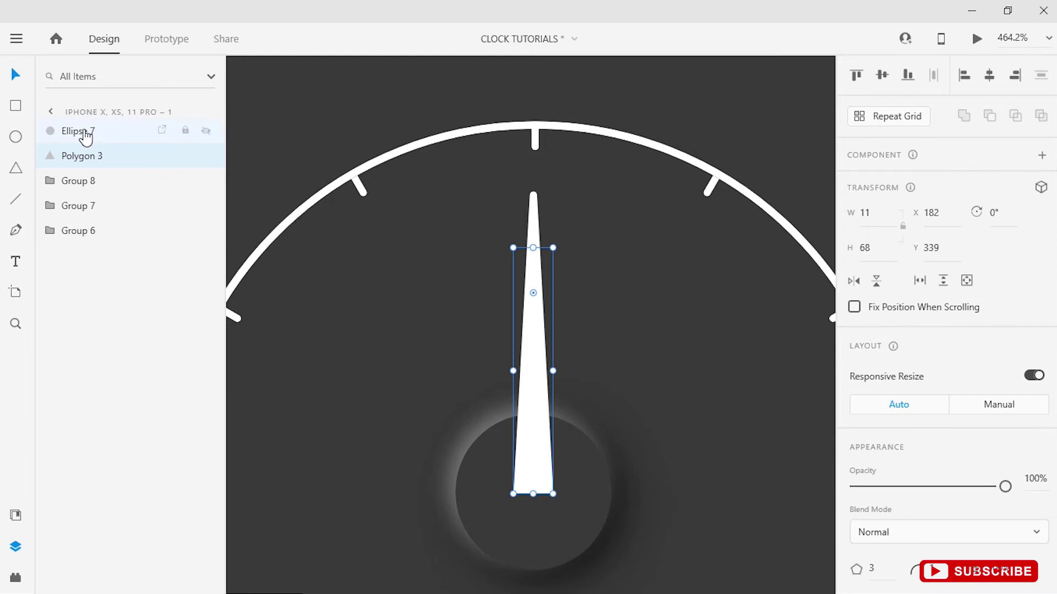
pyautogui.hotkey('ctrl', 'g')
# Try rotating the short hand's group around the clock center.
pyautogui.scroll(-5, 567, 316)
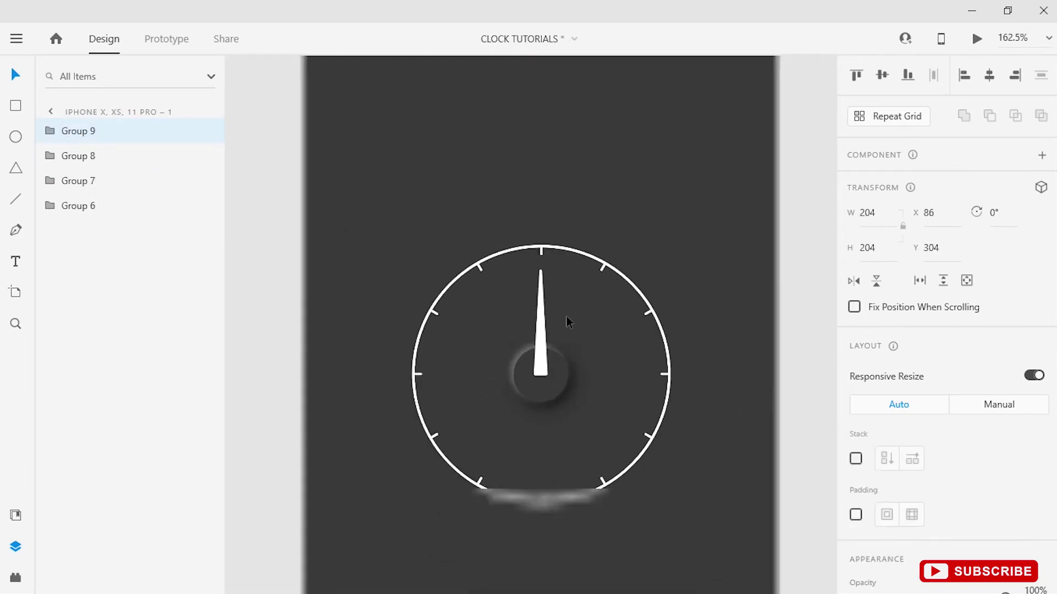
pyautogui.moveTo(676, 241); pyautogui.dragTo(710, 283)
pyautogui.hotkey('ctrl', 'z')
# Move both hand groups below the center knob group so that the knob covers the hand bases.
pyautogui.keyDown('shift'); pyautogui.click(78, 164); pyautogui.keyUp('shift')
pyautogui.moveTo(78, 164); pyautogui.dragTo(100, 202)
pyautogui.click(274, 390)
pyautogui.scroll(-3, 554, 338)
pyautogui.scroll(3, 553, 338)
pyautogui.scroll(6, 554, 339)
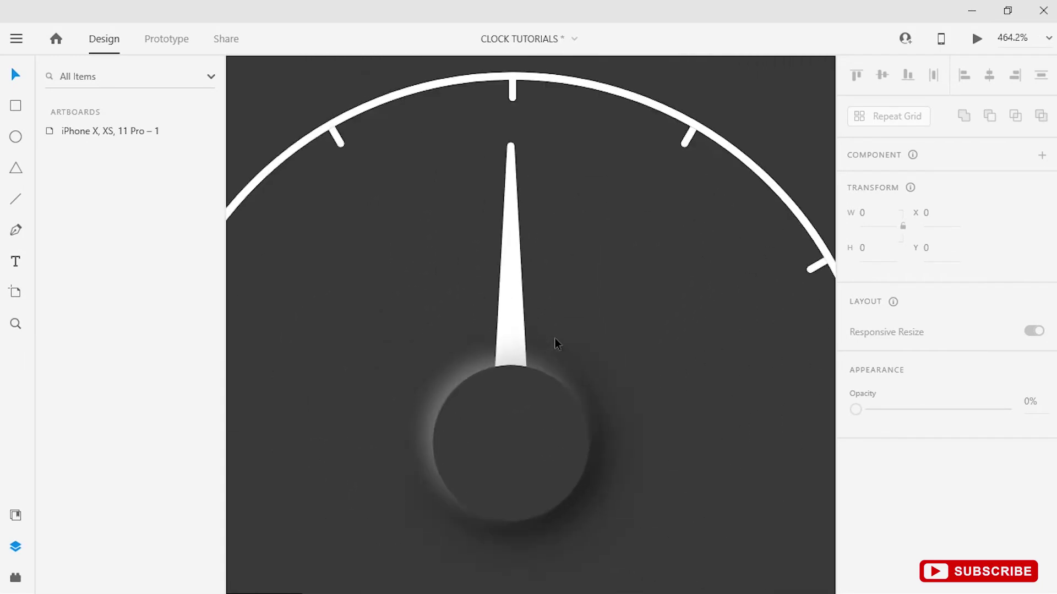
# Mask the long hand Polygon 2 with its ring Ellipse 6 inside Group 8.
pyautogui.scroll(-5, 554, 339)
pyautogui.click(540, 375)
pyautogui.click(63, 183)
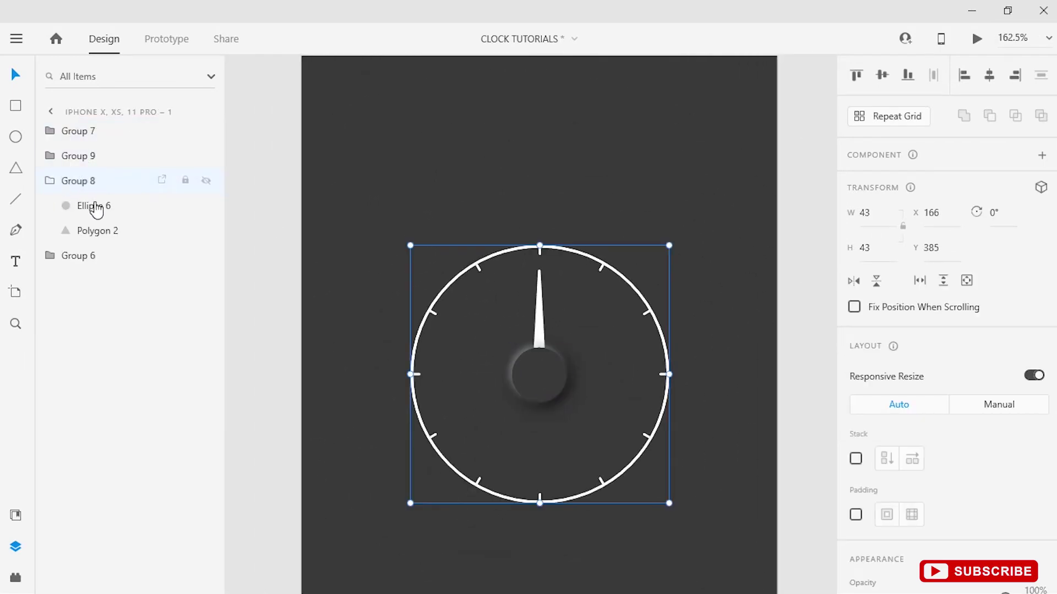
pyautogui.click(96, 210)
pyautogui.keyDown('shift'); pyautogui.click(96, 234); pyautogui.keyUp('shift')
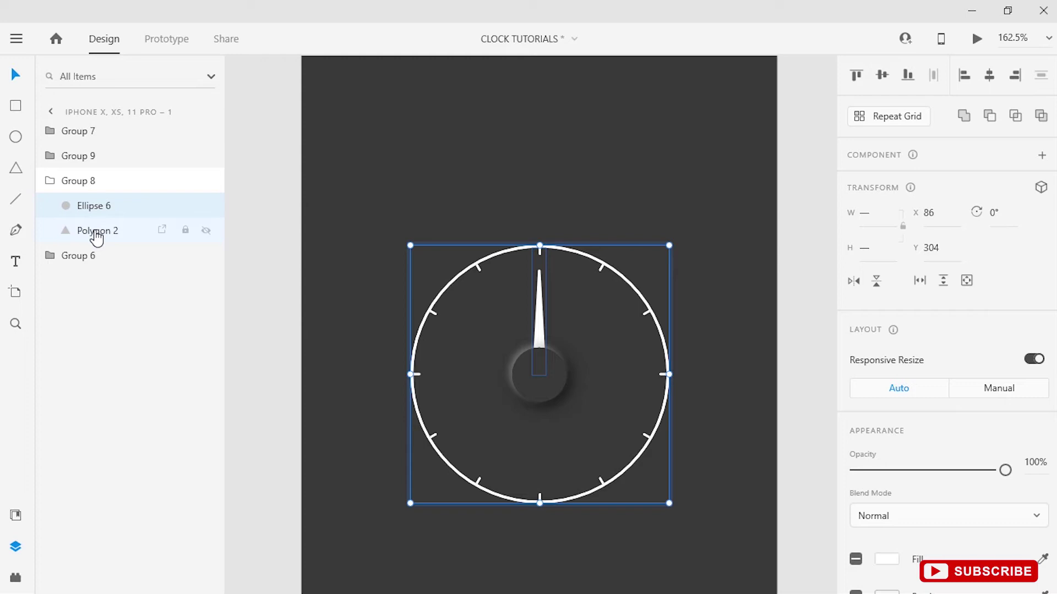
pyautogui.hotkey('ctrl', 'shift', 'm')
# Mask the short hand with its ring inside Group 9.
pyautogui.click(51, 159)
pyautogui.click(93, 180)
pyautogui.keyDown('shift'); pyautogui.click(95, 208); pyautogui.keyUp('shift')
pyautogui.hotkey('ctrl', 'shift', 'm')
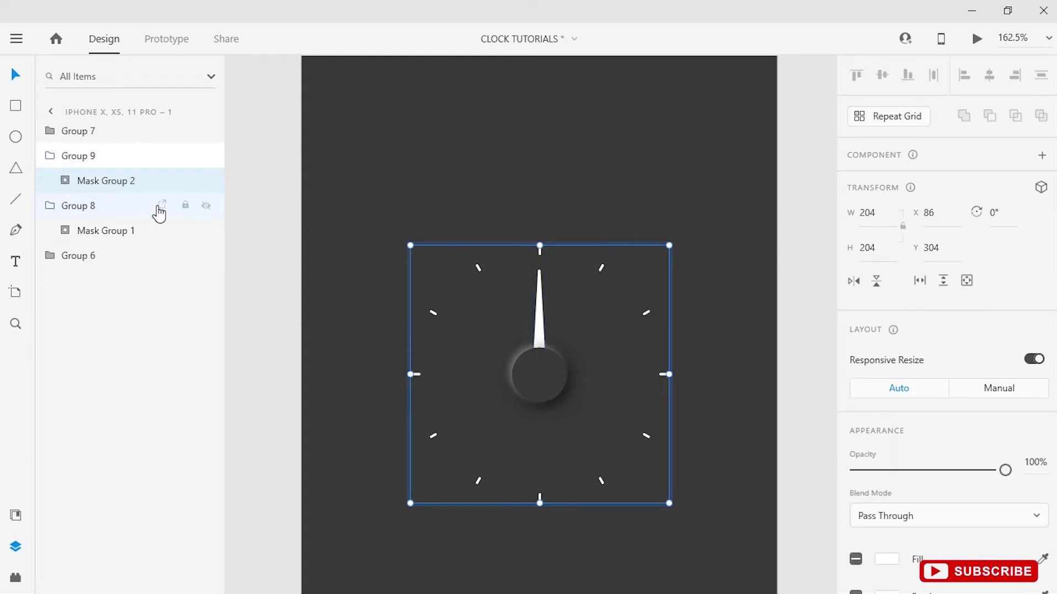
# Try rotating the short hand's mask group around the clock center.
pyautogui.moveTo(677, 245); pyautogui.dragTo(649, 491)
pyautogui.hotkey('ctrl', 'z')
pyautogui.hotkey('ctrl', 'z')
pyautogui.hotkey('ctrl', 'shift', 'z')
pyautogui.click(286, 346)
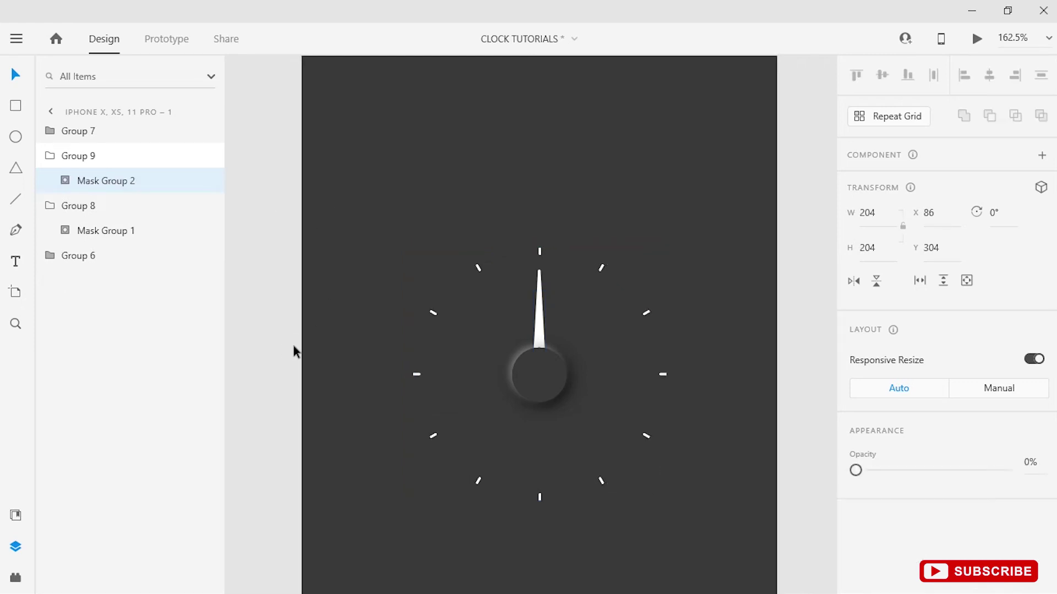
# Try rotating the long hand's group clockwise around the clock center.
pyautogui.scroll(-5, 567, 340)
pyautogui.click(566, 340)
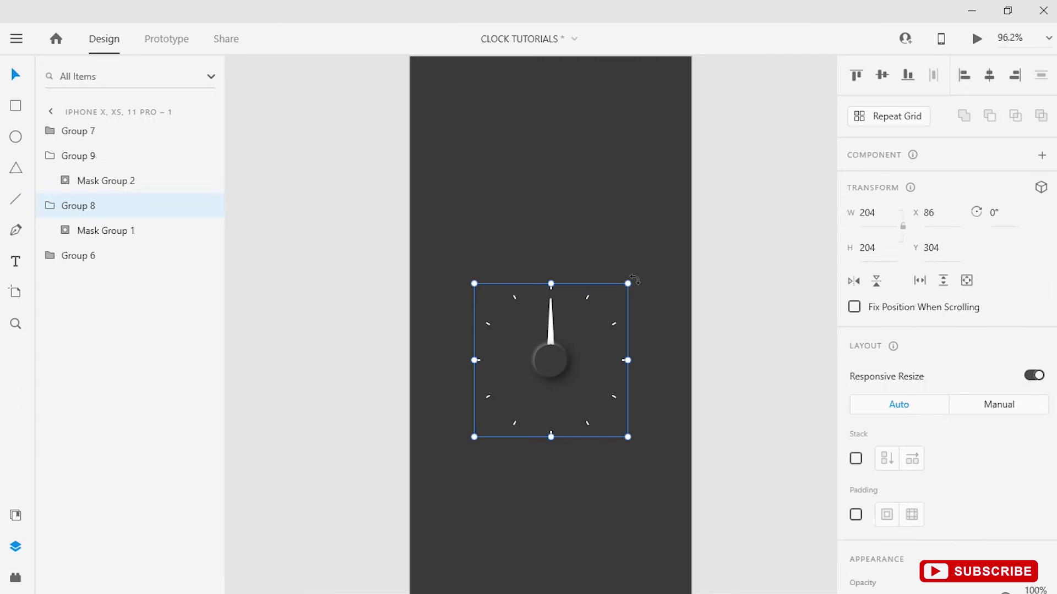
pyautogui.moveTo(632, 281); pyautogui.dragTo(662, 396)
pyautogui.hotkey('ctrl', 'z')
pyautogui.hotkey('ctrl', 'z')
# Collapse both hand groups in the layer list.
pyautogui.click(51, 206)
pyautogui.click(51, 157)
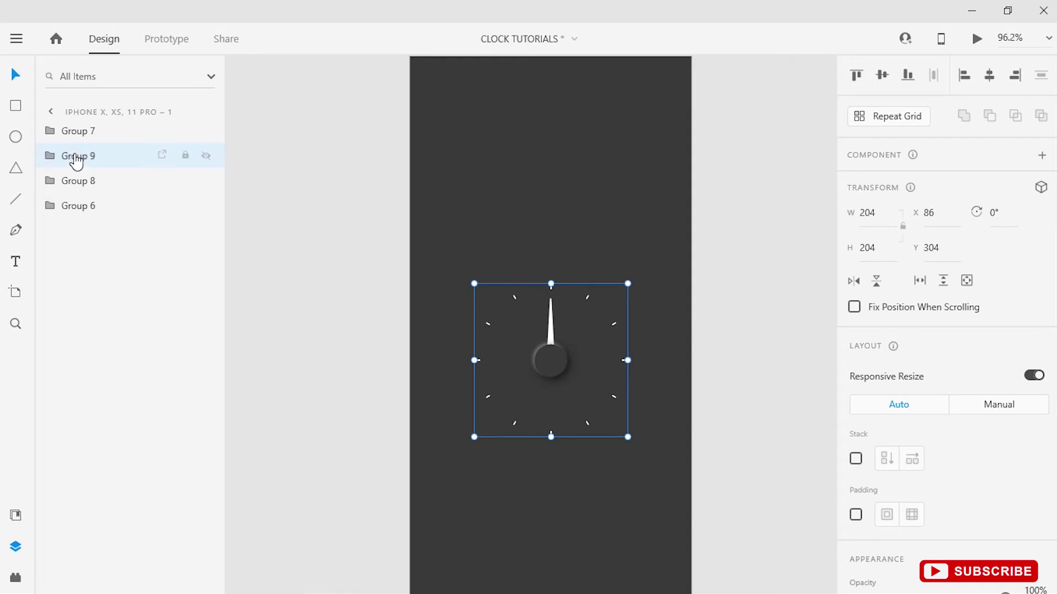
pyautogui.click(636, 279)
# Try rotating the long hand group slightly clockwise and the short hand group by 55°.
pyautogui.click(99, 182)
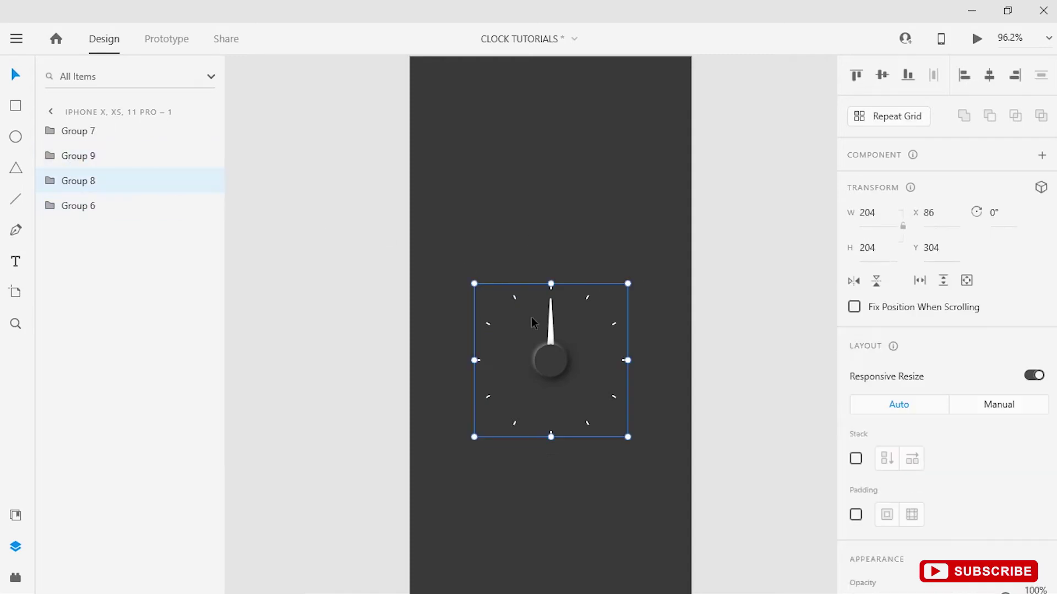
pyautogui.scroll(10, 550, 339)
pyautogui.scroll(-5, 561, 341)
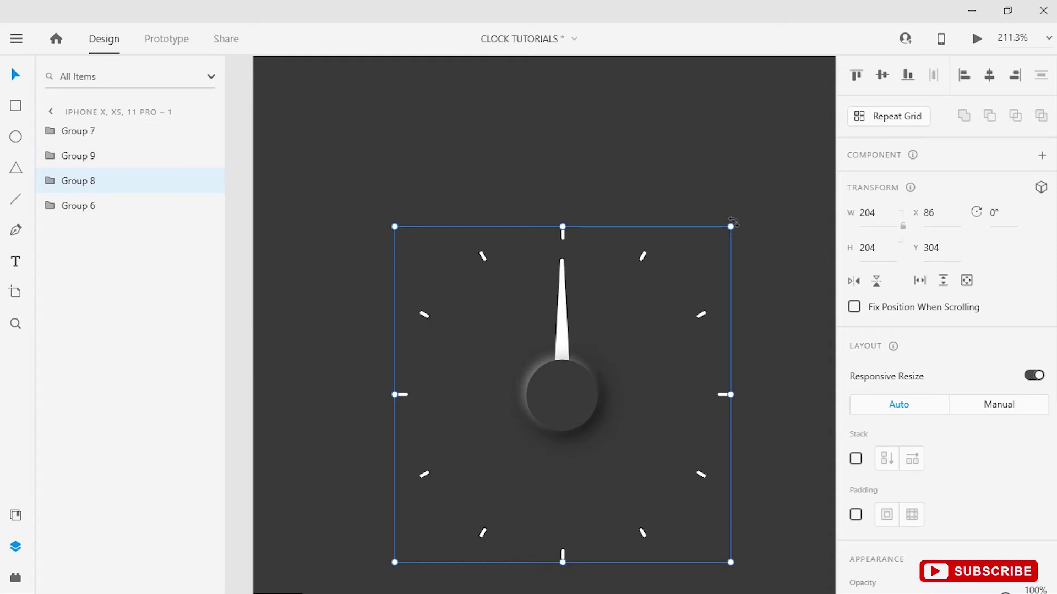
pyautogui.moveTo(737, 226); pyautogui.dragTo(777, 249)
pyautogui.click(83, 156)
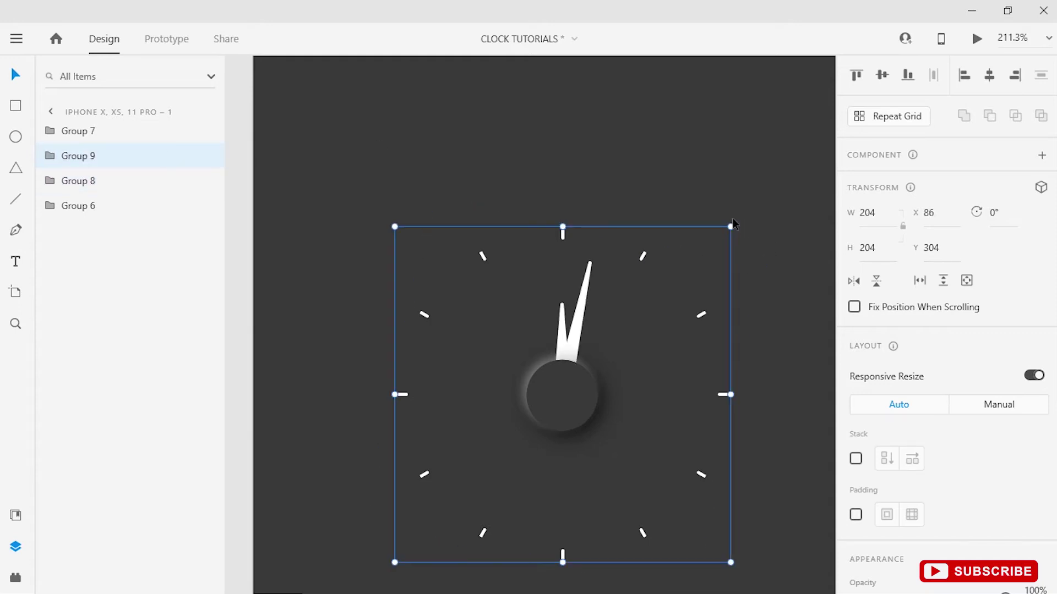
pyautogui.moveTo(738, 225); pyautogui.dragTo(778, 430)
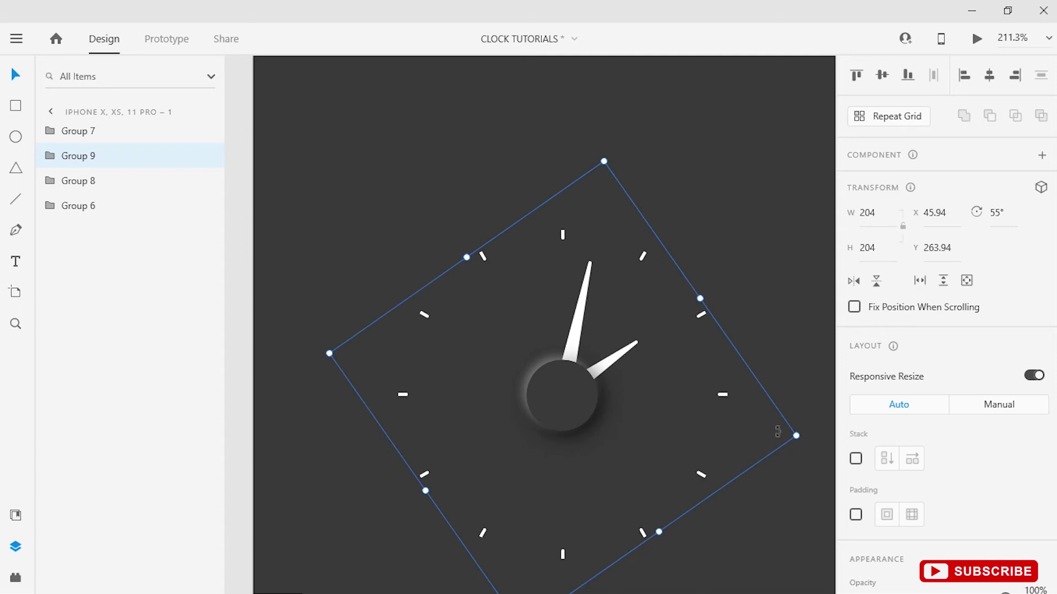
pyautogui.hotkey('ctrl', 'z')
pyautogui.hotkey('ctrl', 'z')
# Rename the short hand's group to small and the long hand's group to Large.
pyautogui.doubleClick(78, 157)
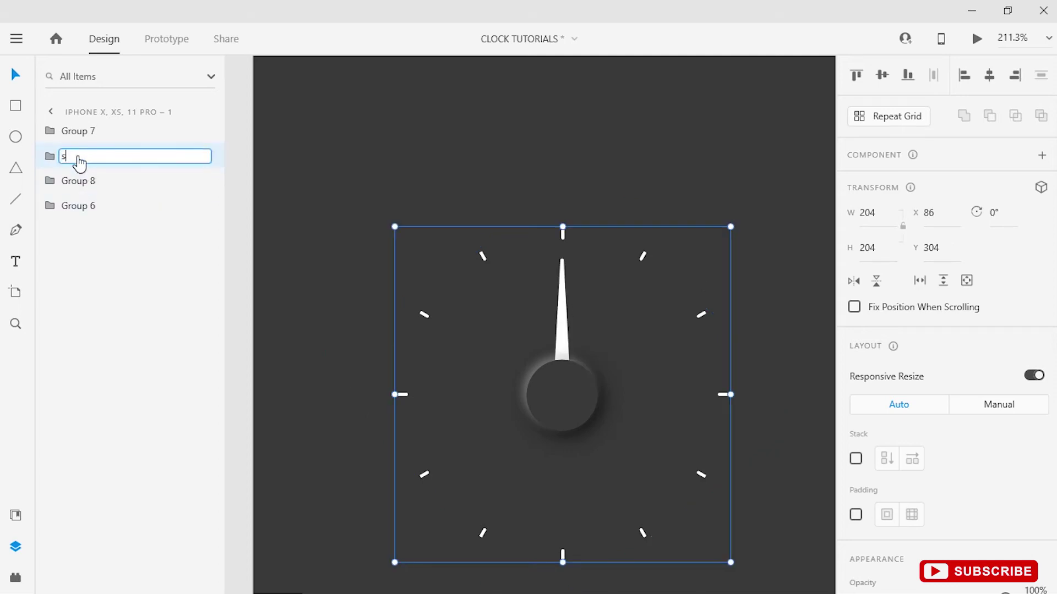
pyautogui.doubleClick(81, 183)
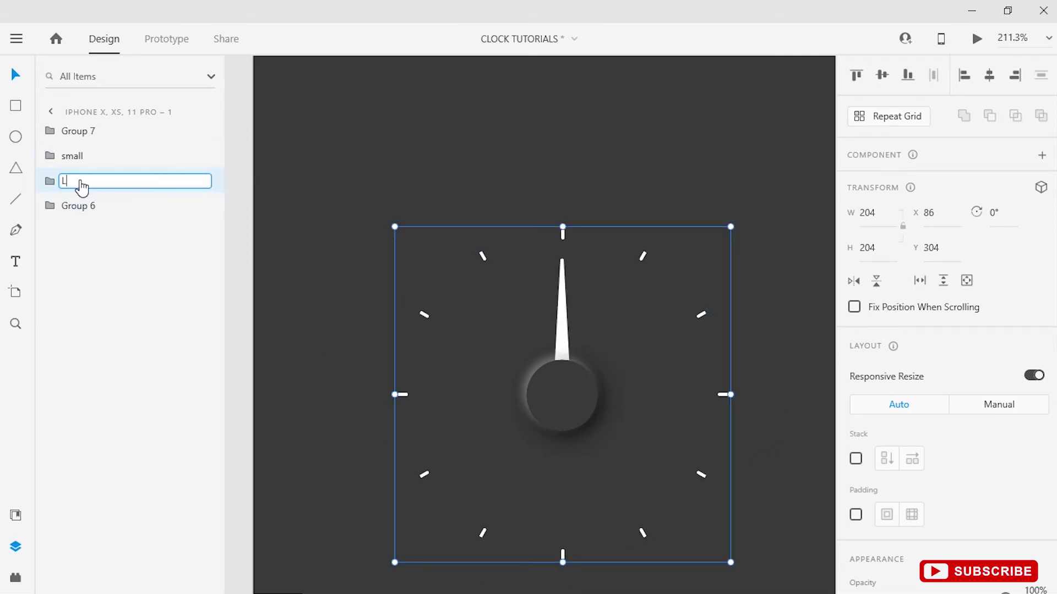
pyautogui.click(306, 359)
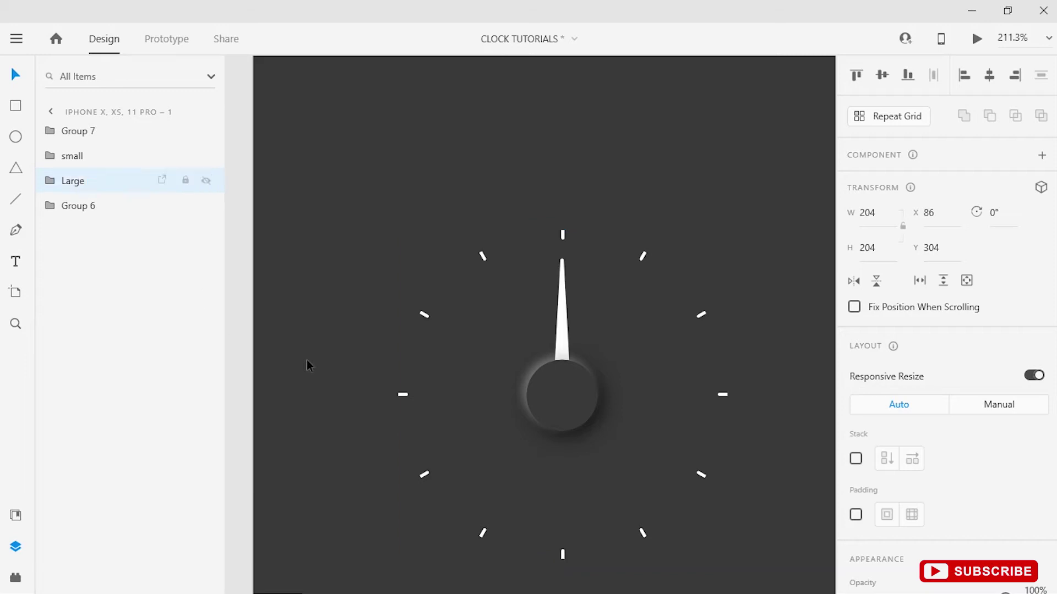
# Duplicate the center knob group and move the copy to the bottom of the layer order.
pyautogui.scroll(-5, 367, 336)
pyautogui.moveTo(424, 484); pyautogui.dragTo(476, 476)
pyautogui.click(784, 410)
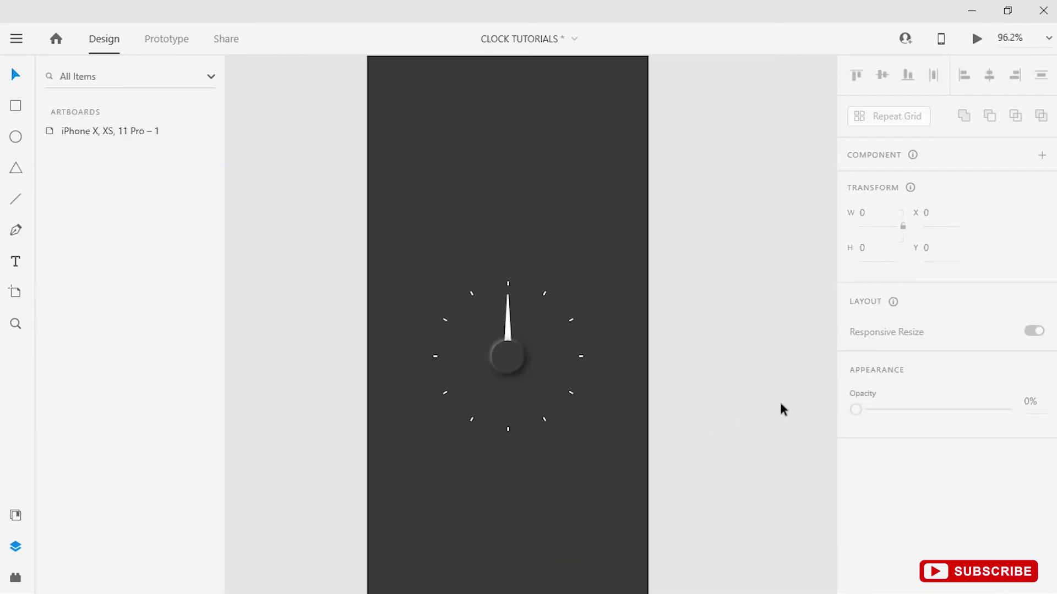
pyautogui.click(512, 364)
pyautogui.hotkey('ctrl', 'd')
pyautogui.moveTo(104, 135); pyautogui.dragTo(121, 263)
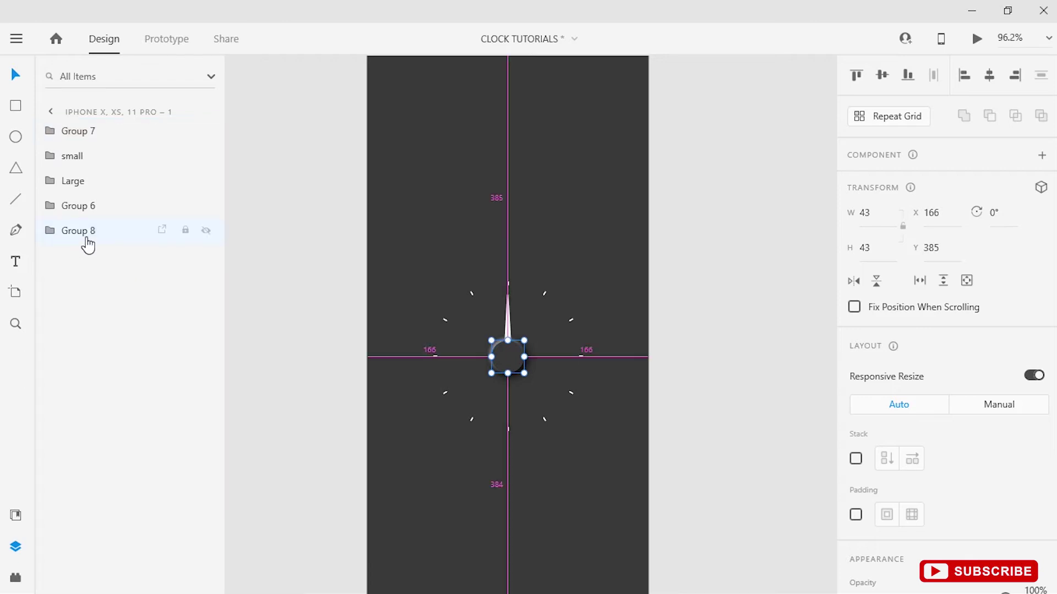
# Expand the copied knob group and hide the tick mark group and the small and Large hand groups.
pyautogui.scroll(5, 525, 380)
pyautogui.scroll(3, 525, 375)
pyautogui.moveTo(525, 375); pyautogui.dragTo(648, 485)
pyautogui.click(53, 232)
pyautogui.click(78, 256)
pyautogui.keyDown('shift'); pyautogui.click(92, 282); pyautogui.keyUp('shift')
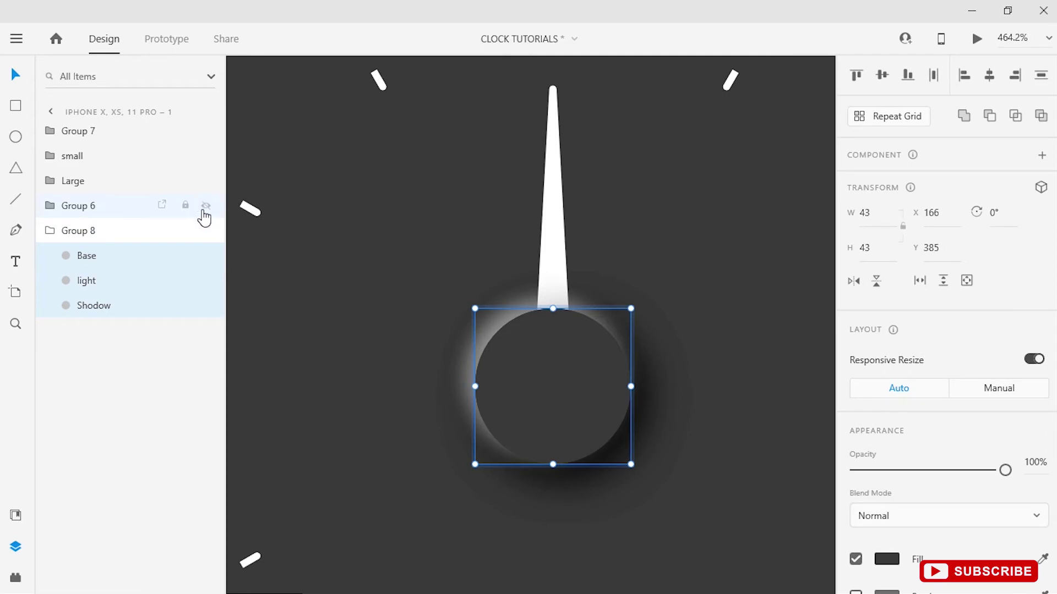
pyautogui.click(206, 205)
pyautogui.click(206, 180)
pyautogui.click(206, 156)
# Sample the dark background as the fill color of the copied Base, light and Shodow circles.
pyautogui.click(87, 255)
pyautogui.keyDown('shift'); pyautogui.click(94, 306); pyautogui.keyUp('shift')
pyautogui.scroll(-3, 901, 445)
pyautogui.click(1039, 401)
pyautogui.click(752, 416)
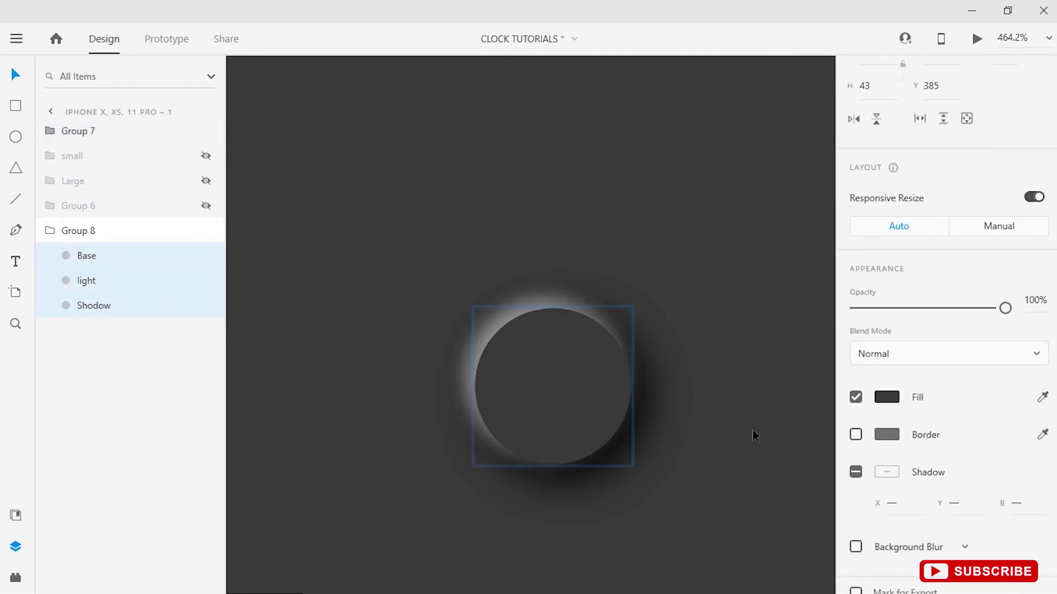
# Turn off the three circles' fill and give them a border in the sampled dark background color.
pyautogui.click(857, 400)
pyautogui.click(1038, 439)
pyautogui.click(751, 394)
pyautogui.click(905, 467)
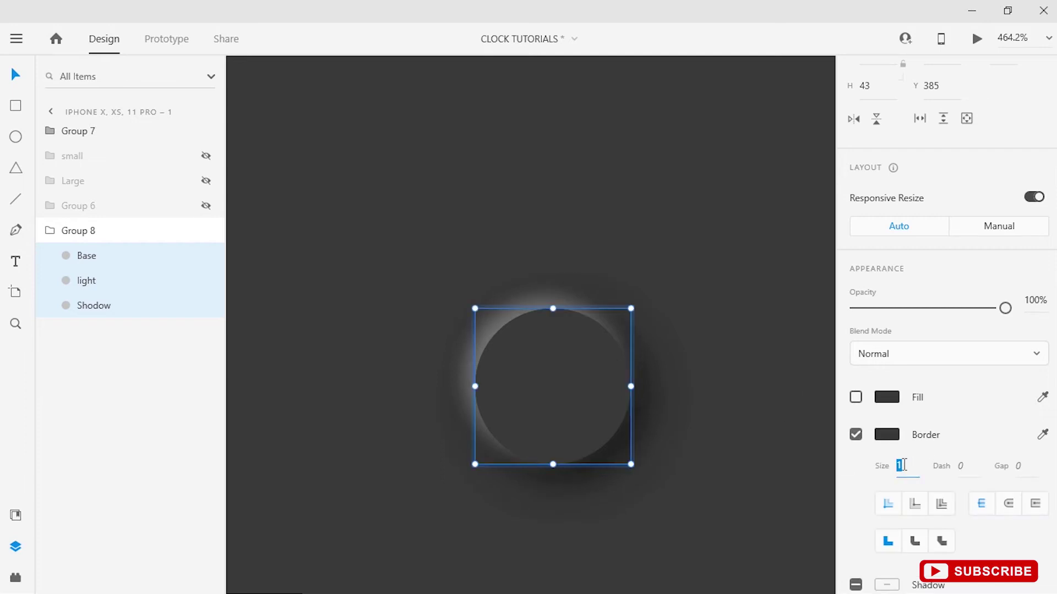
pyautogui.scroll(-3, 905, 471)
pyautogui.click(884, 270)
pyautogui.click(884, 310)
pyautogui.click(887, 306)
pyautogui.click(686, 458)
pyautogui.click(510, 385)
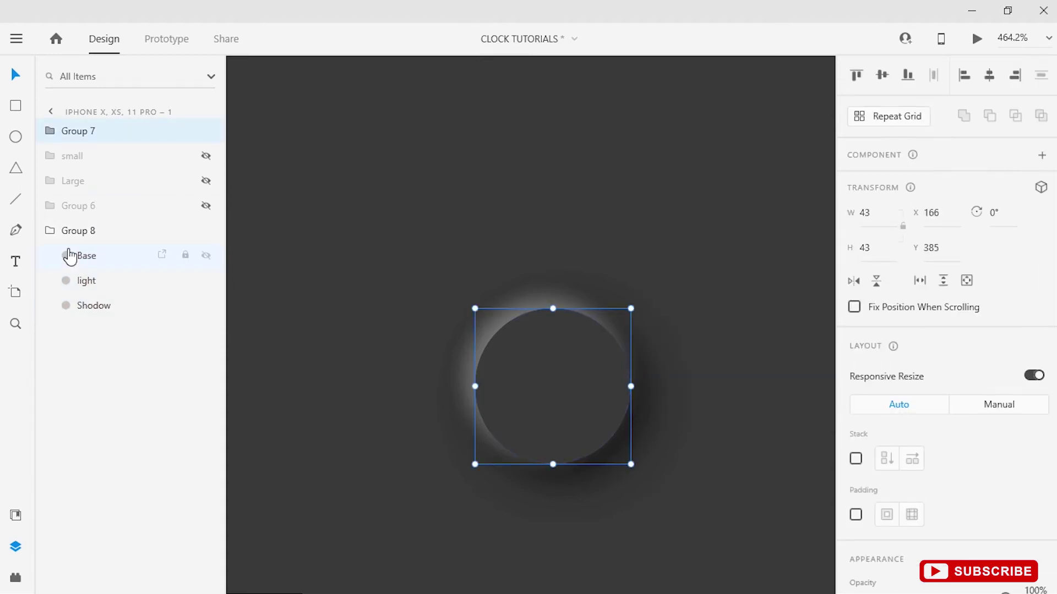
pyautogui.scroll(-4, 952, 492)
# Hide the original knob group and shrink the copied Base, light and Shodow circles proportionally about their center.
pyautogui.click(87, 255)
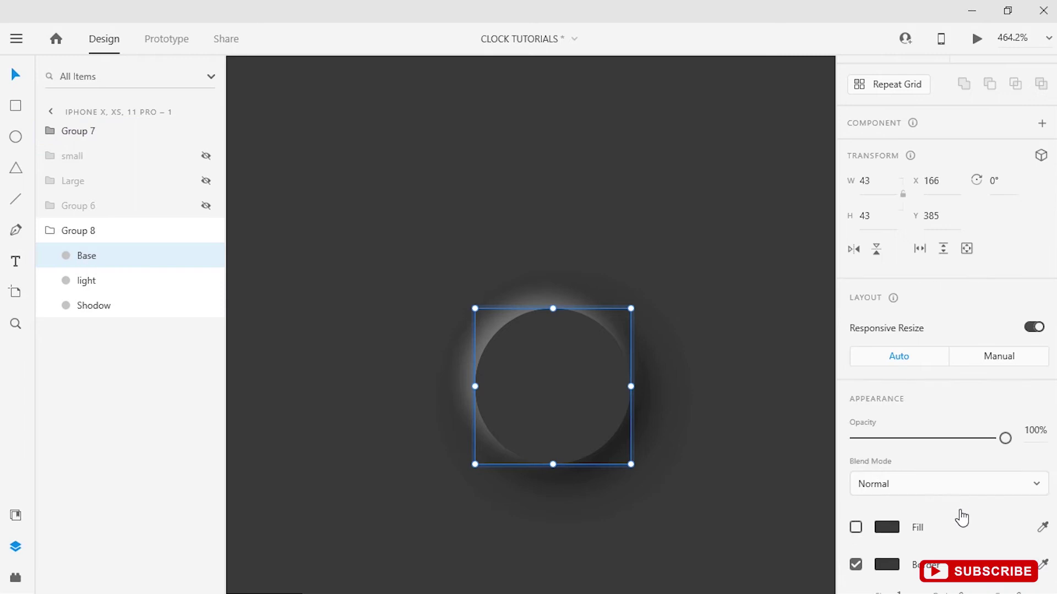
pyautogui.scroll(-5, 959, 503)
pyautogui.keyDown('shift'); pyautogui.click(99, 307); pyautogui.keyUp('shift')
pyautogui.press('alt')
pyautogui.press('alt')
pyautogui.moveTo(631, 307); pyautogui.dragTo(578, 361)
pyautogui.scroll(-5, 913, 500)
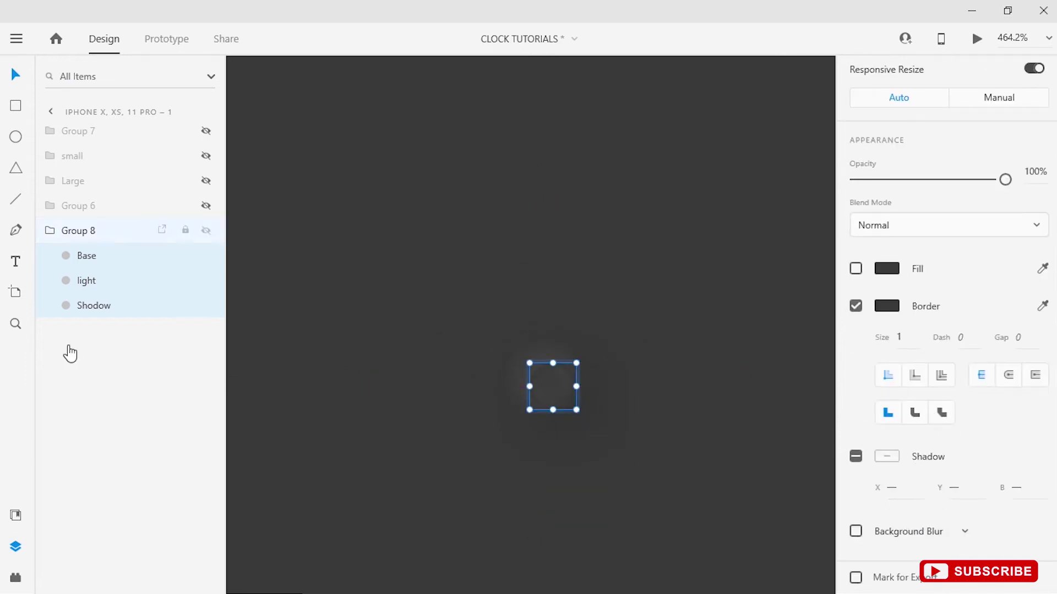
# Make a component from the selected Base, light and Shodow circles and ungroup its instance on the artboard.
pyautogui.click(16, 515)
pyautogui.click(211, 400)
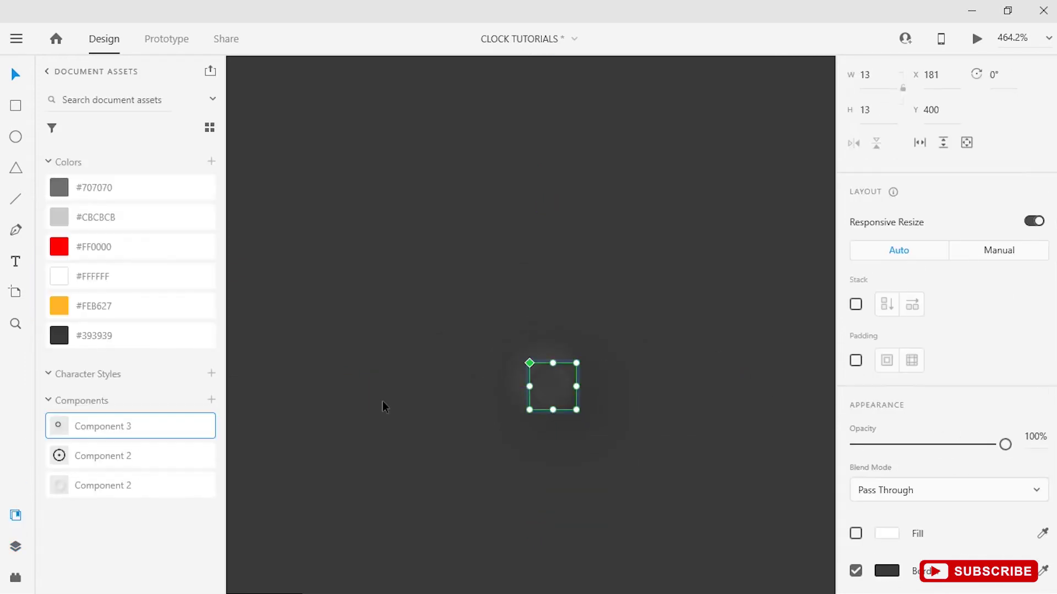
pyautogui.hotkey('ctrl', 'shift', 'g')
pyautogui.click(541, 460)
pyautogui.hotkey('ctrl', '-')
pyautogui.hotkey('ctrl', '-')
pyautogui.hotkey('ctrl', '-')
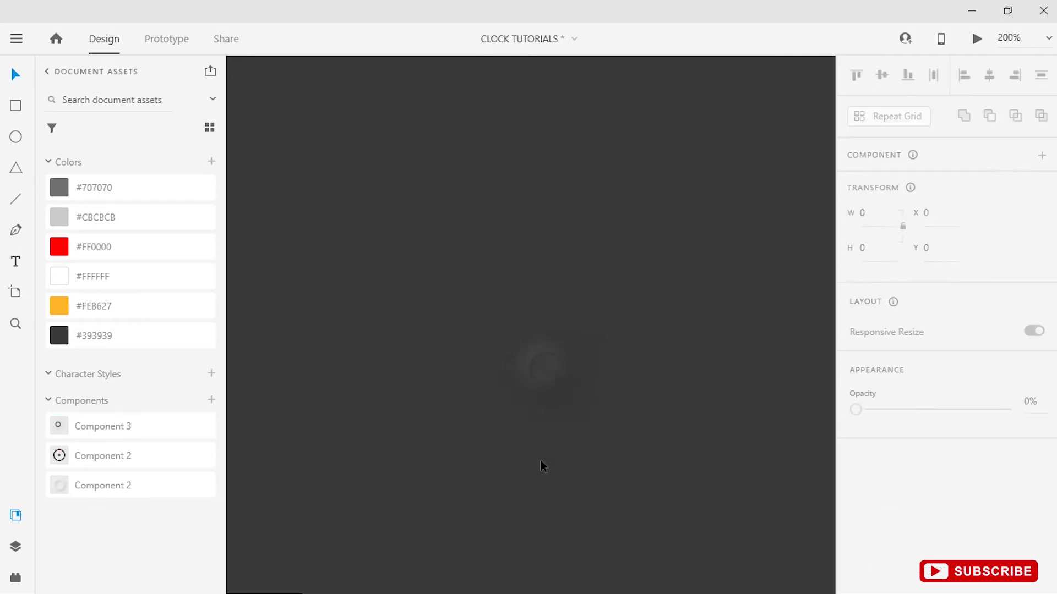
# Show the hidden Group 6, Large, small and Group 7 layers again and view the whole artboard.
pyautogui.click(14, 547)
pyautogui.click(74, 231)
pyautogui.click(206, 205)
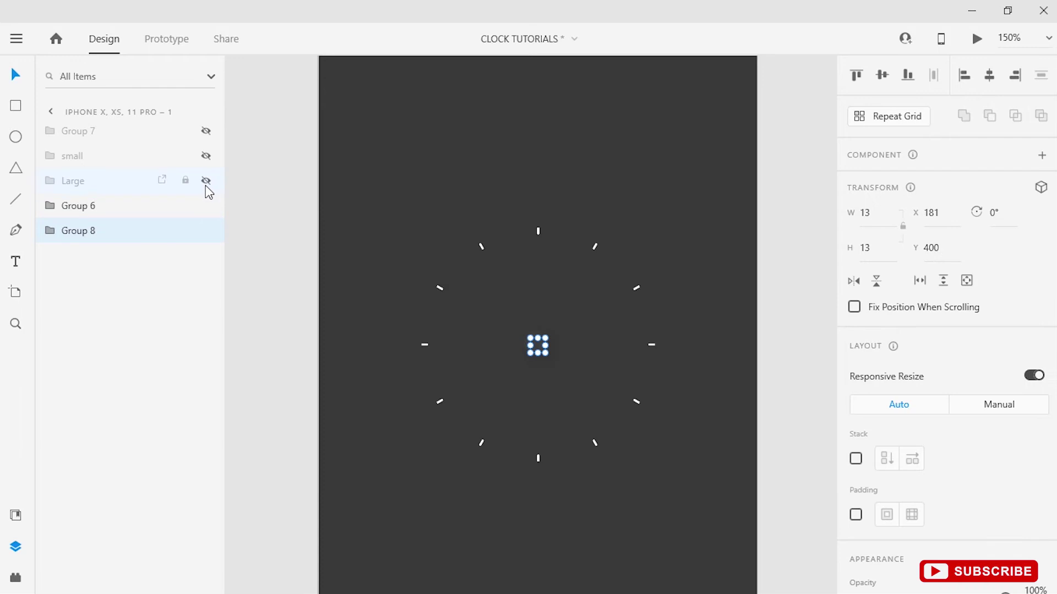
pyautogui.click(206, 181)
pyautogui.click(206, 156)
pyautogui.click(206, 130)
pyautogui.click(377, 387)
pyautogui.hotkey('ctrl', '0')
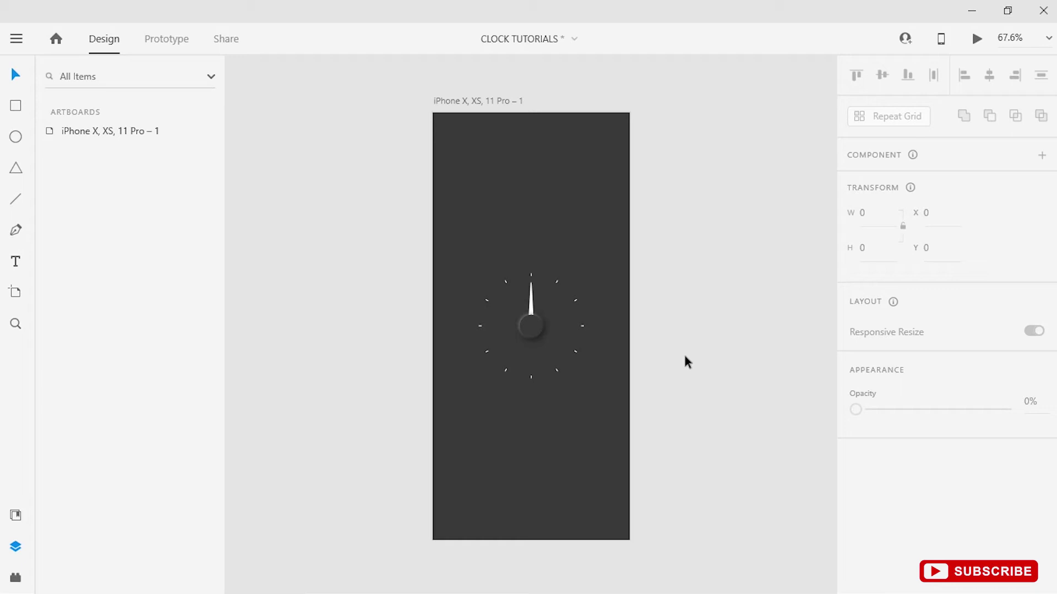
# Add the text "05:30" to the artboard above the clock face.
pyautogui.scroll(3, 558, 221)
pyautogui.moveTo(518, 152); pyautogui.dragTo(583, 305)
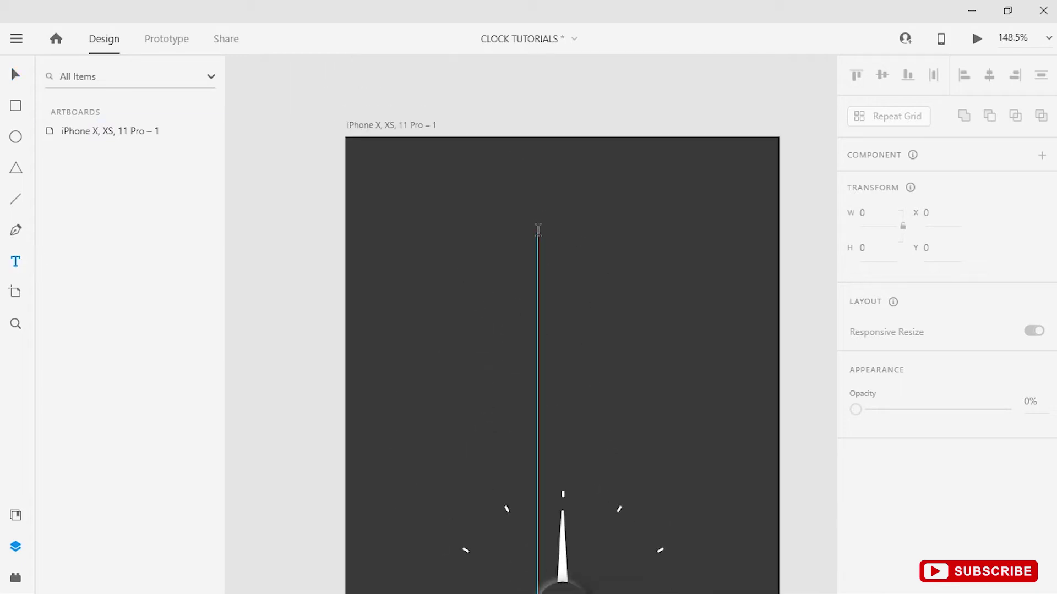
pyautogui.click(574, 225)
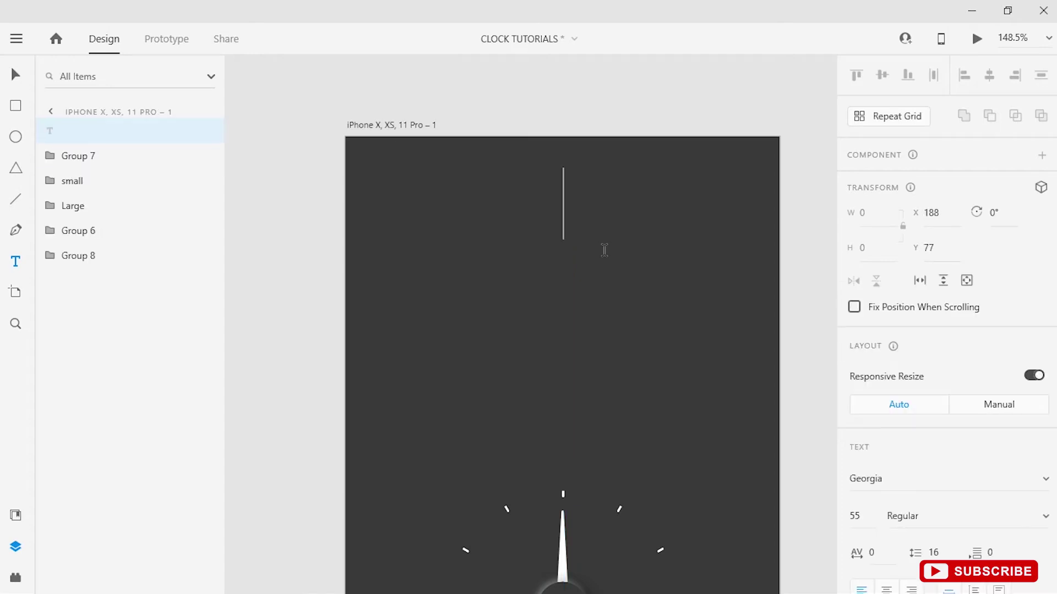
pyautogui.write('05:30')
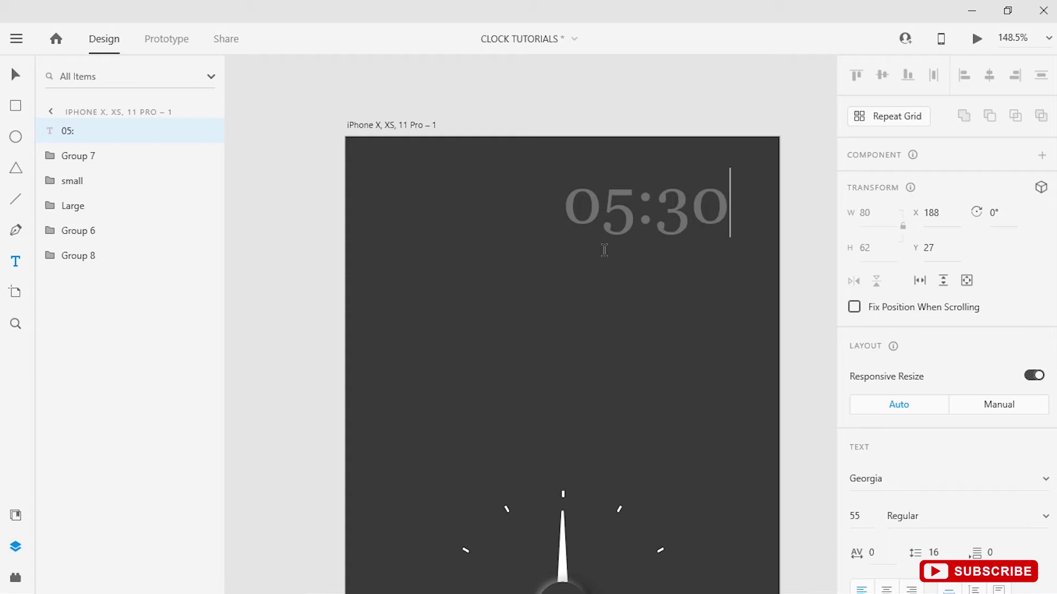
# Change the font of the 05:30 text to Montserrat.
pyautogui.hotkey('ctrl', 'a')
pyautogui.scroll(-3, 921, 342)
pyautogui.click(883, 318)
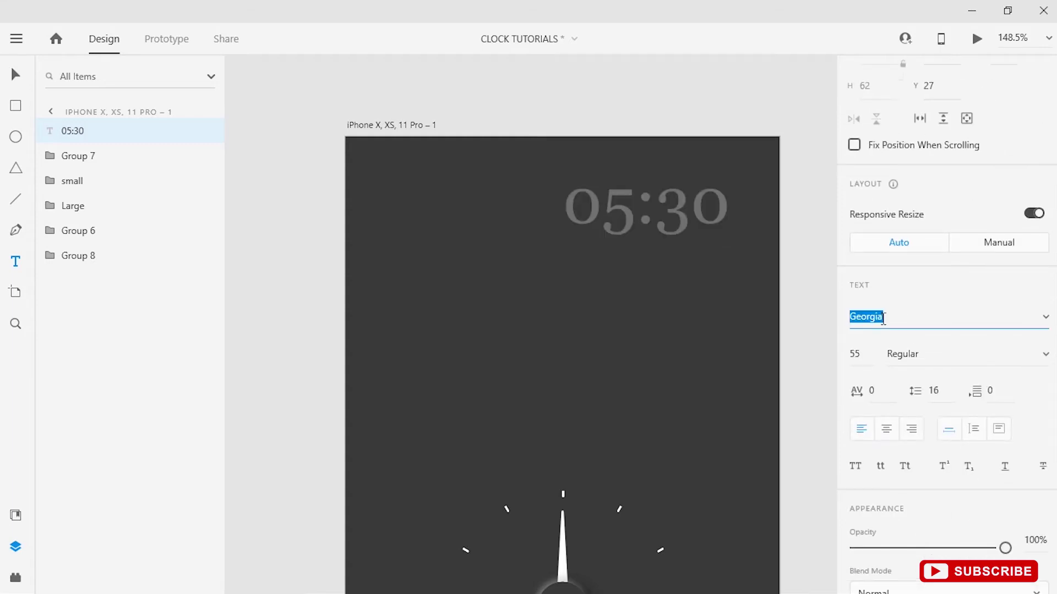
pyautogui.click(1045, 319)
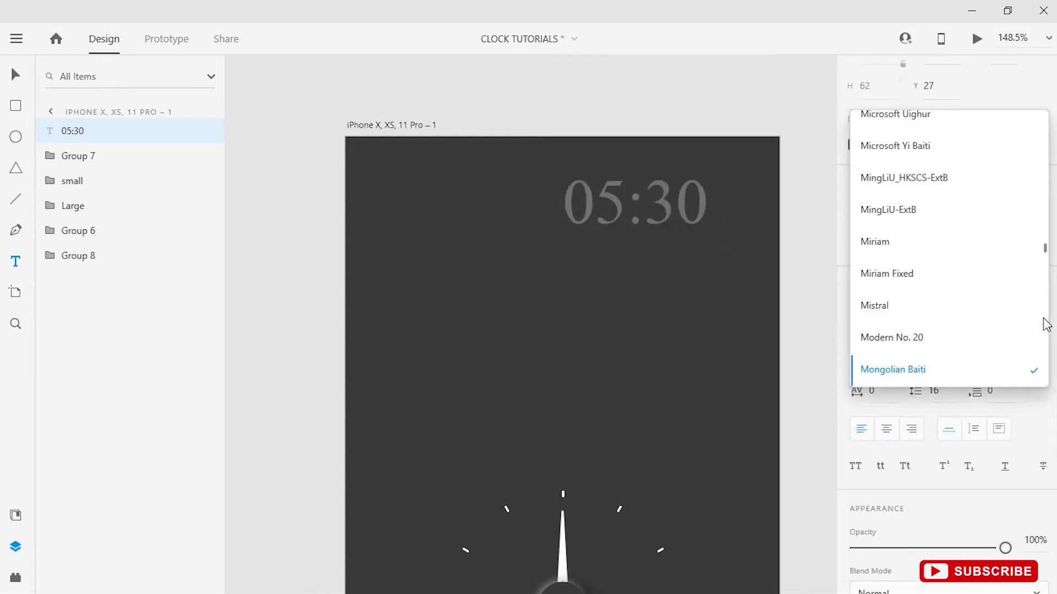
pyautogui.scroll(-2, 957, 319)
pyautogui.click(867, 311)
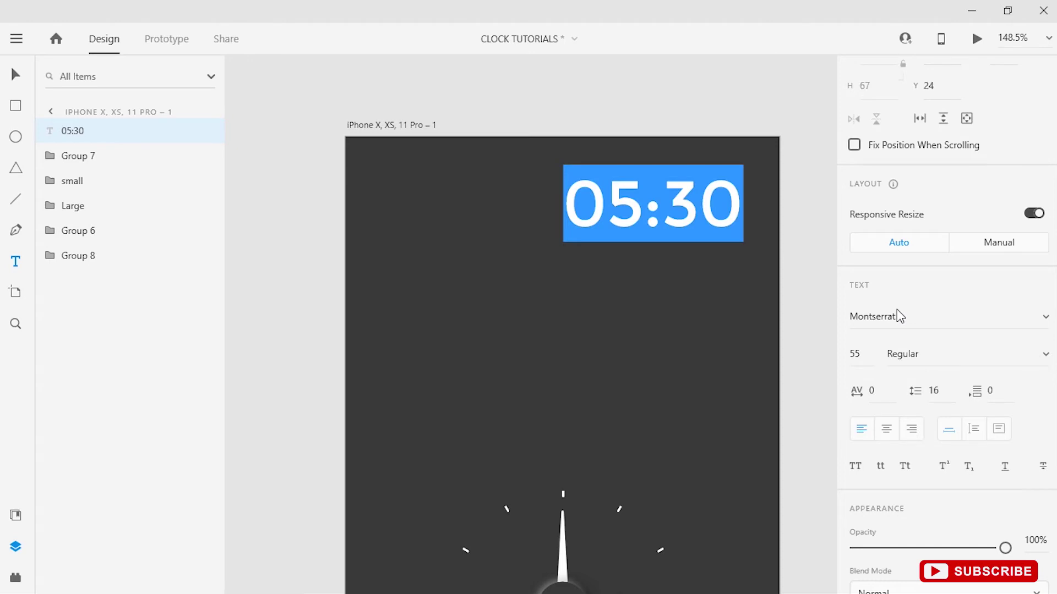
# Shrink the 05:30 text to size 40 and center it above the clock at X 131, Y 67.
pyautogui.press('Escape')
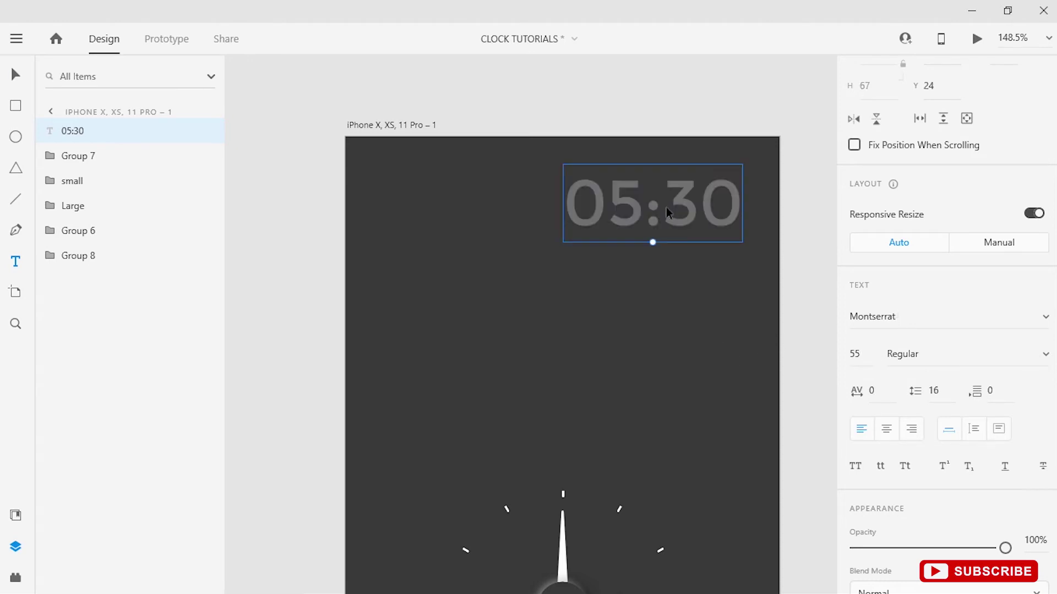
pyautogui.moveTo(650, 213); pyautogui.dragTo(583, 252)
pyautogui.scroll(3, 936, 138)
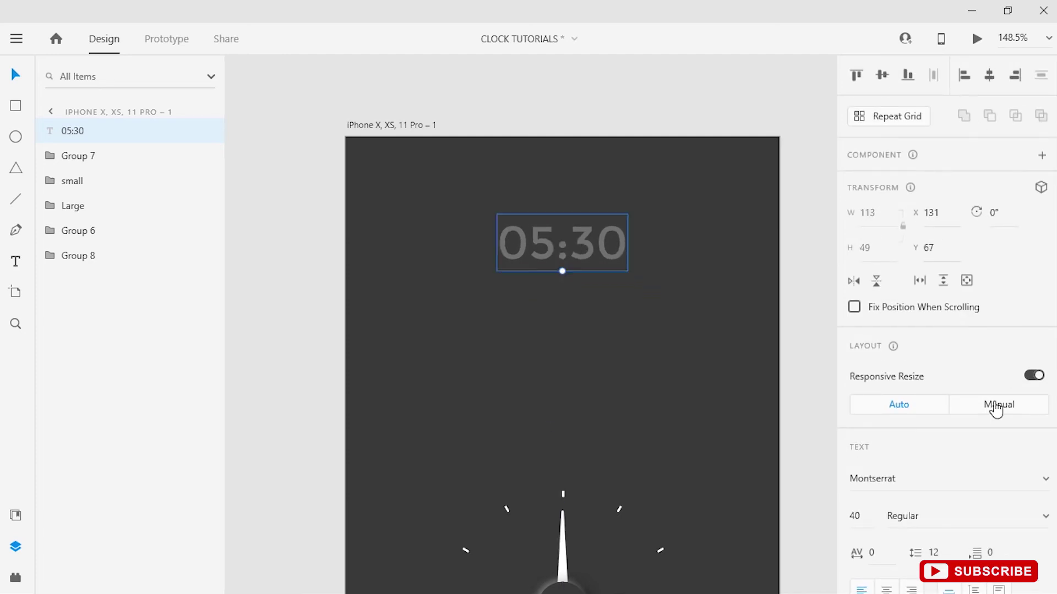
# Set the fill color of the 05:30 text to white.
pyautogui.scroll(-3, 995, 406)
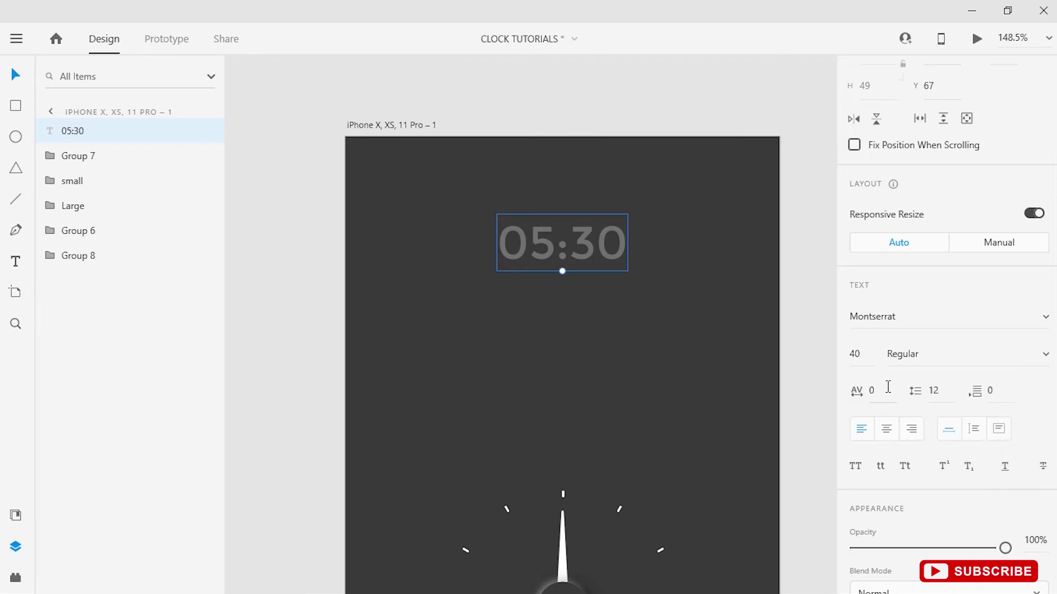
pyautogui.scroll(3, 888, 387)
pyautogui.scroll(-4, 907, 484)
pyautogui.click(883, 561)
pyautogui.moveTo(693, 416); pyautogui.dragTo(580, 306)
pyautogui.click(604, 336)
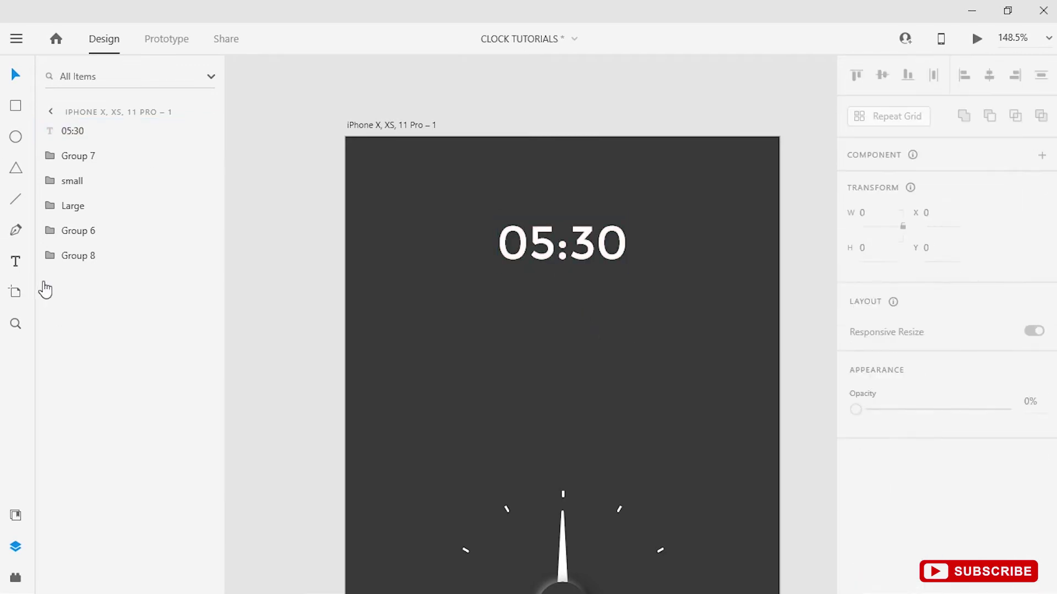
# Add the text "PM" just after 05:30 and shrink it to size 13, aligned with the bottom of the time.
pyautogui.click(635, 269)
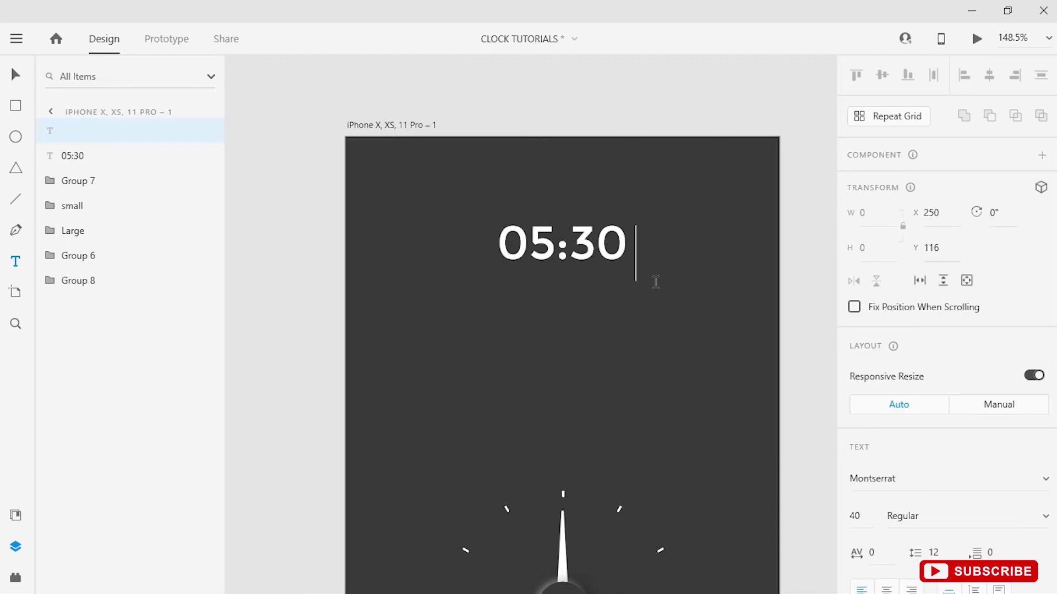
pyautogui.write('Pm')
pyautogui.press('BackSpace')
pyautogui.write('M')
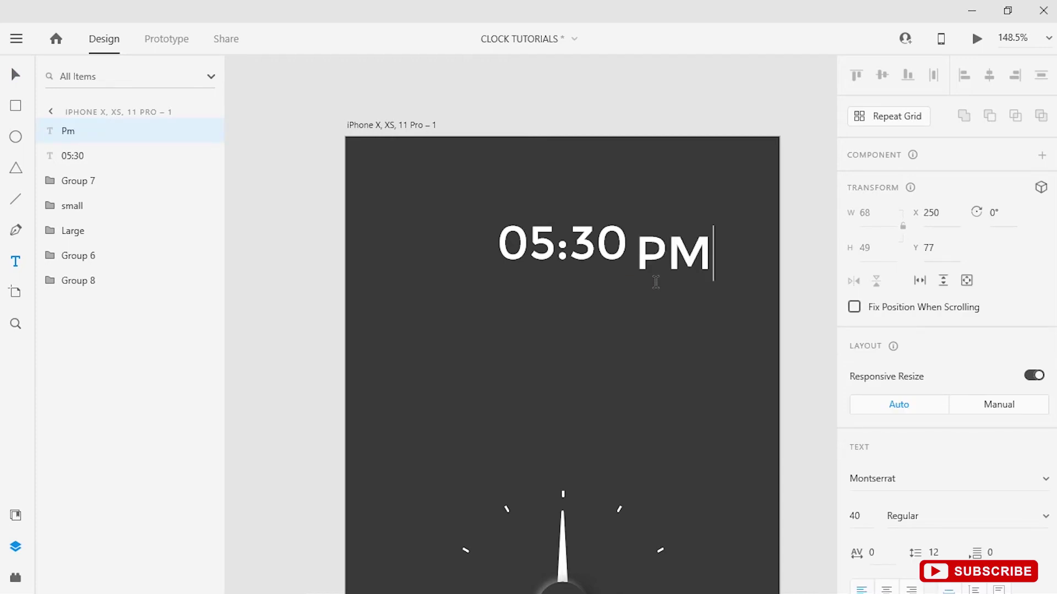
pyautogui.press('Escape')
pyautogui.moveTo(672, 279)
pyautogui.mouseDown()
pyautogui.moveTo(668, 246)
pyautogui.moveTo(665, 269)
pyautogui.mouseUp()
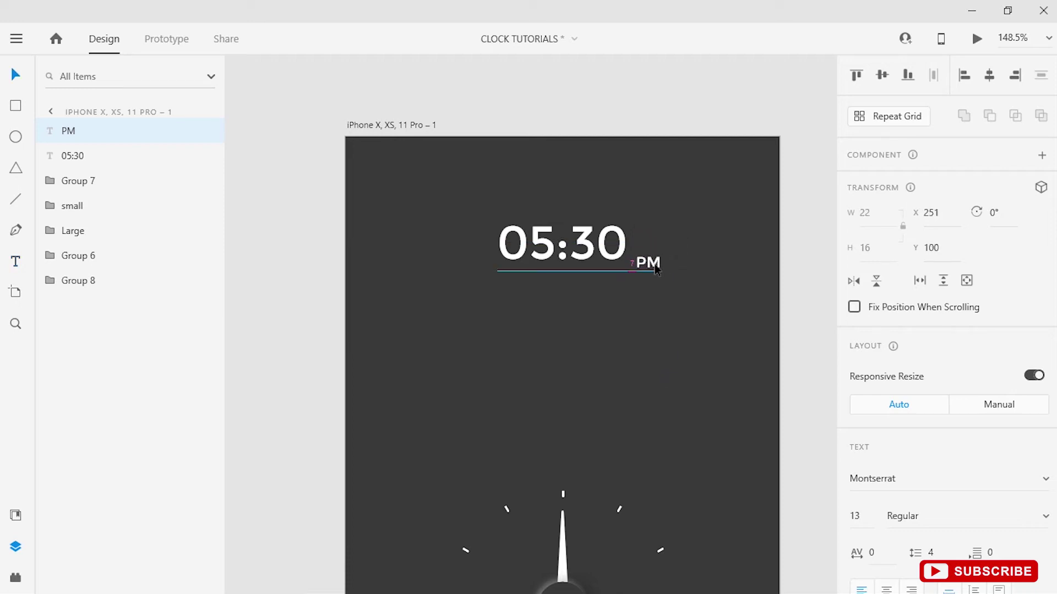
# Move the PM text closer to the time, to X 246, Y 96.
pyautogui.scroll(5, 645, 309)
pyautogui.keyDown('shift'); pyautogui.click(582, 213); pyautogui.keyUp('shift')
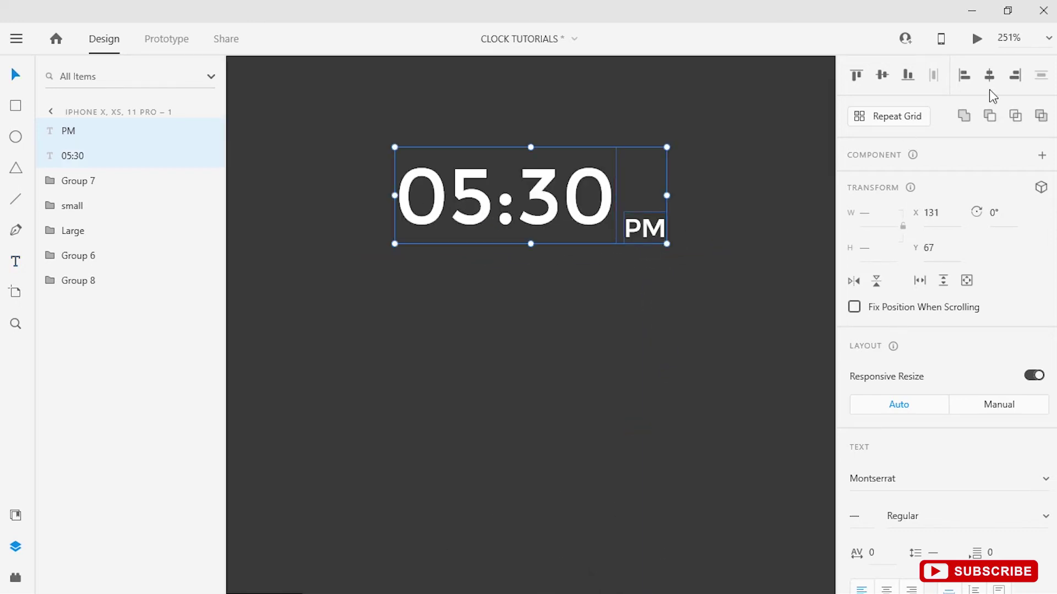
pyautogui.click(642, 344)
pyautogui.scroll(-3, 641, 345)
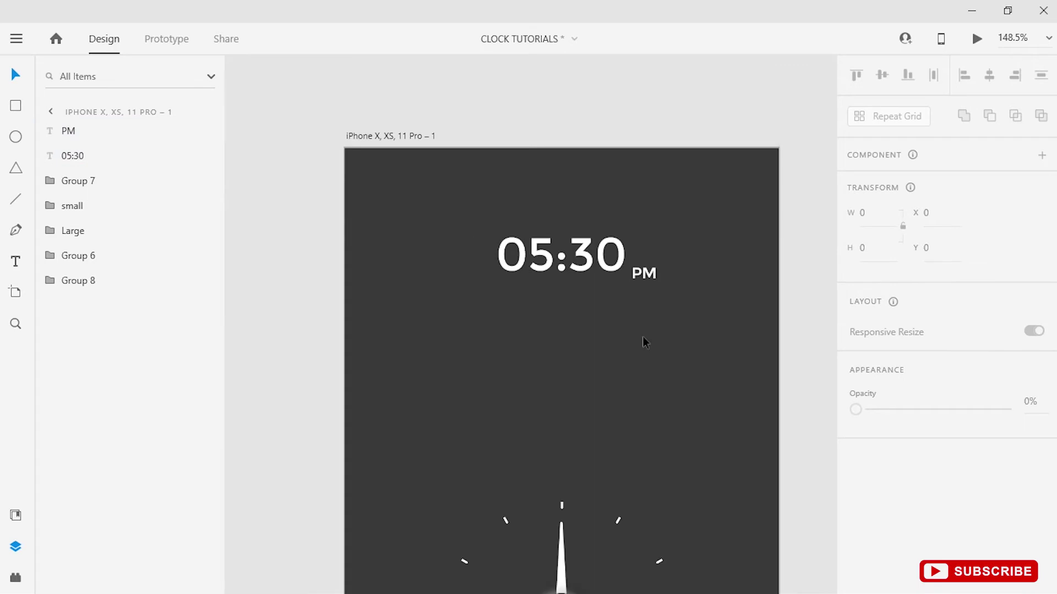
pyautogui.scroll(5, 652, 295)
pyautogui.click(619, 228)
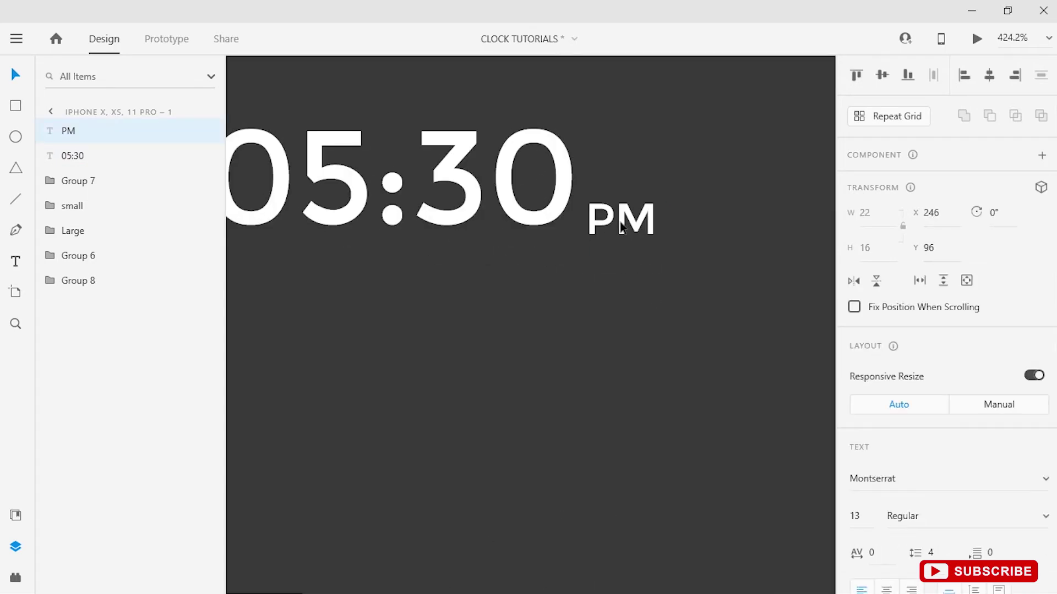
pyautogui.scroll(-2, 632, 277)
pyautogui.scroll(-2, 632, 276)
pyautogui.click(235, 212)
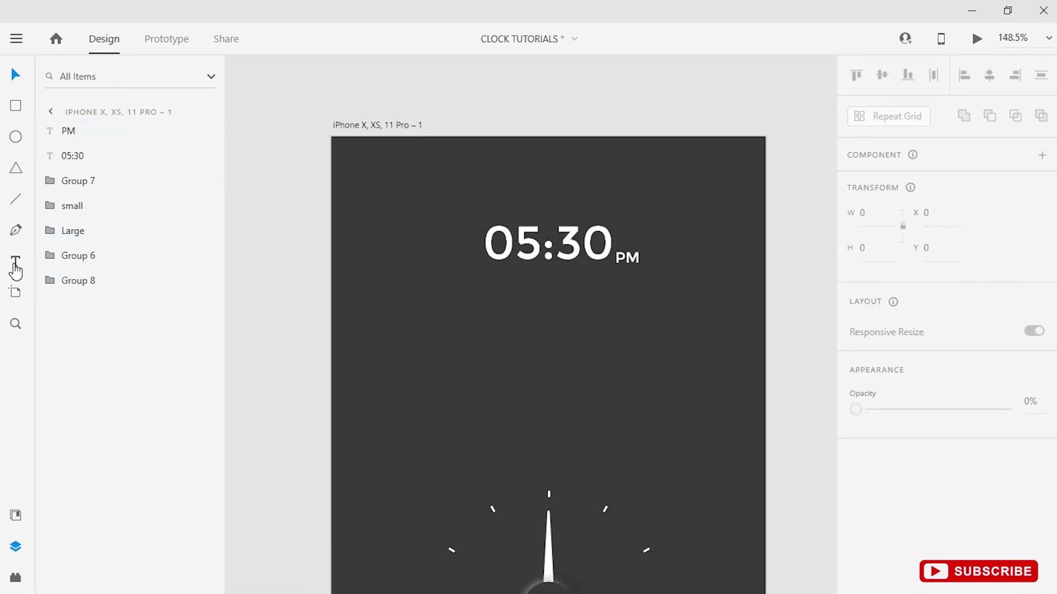
# Add the center-aligned text "Saturday, 03 December" below the time.
pyautogui.click(550, 287)
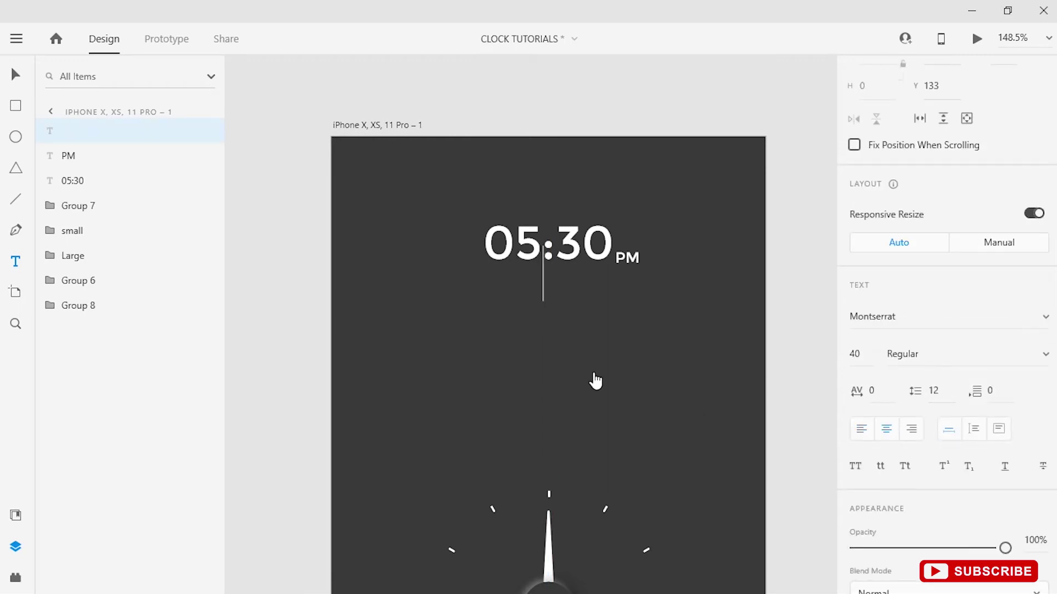
pyautogui.write('Stau')
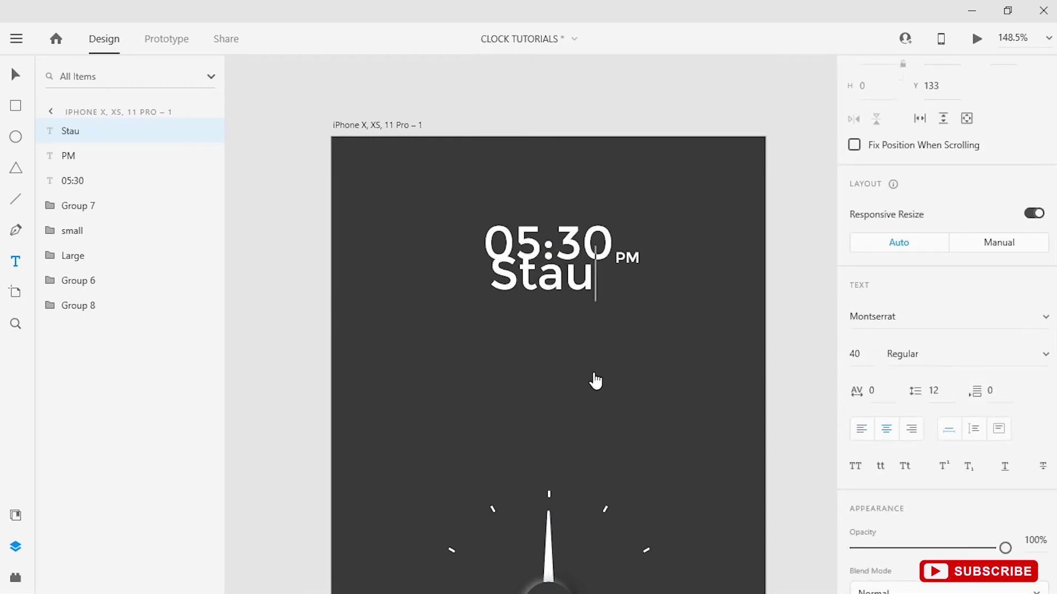
pyautogui.press('BackSpace')
pyautogui.press('BackSpace')
pyautogui.press('BackSpace')
pyautogui.write('aturf')
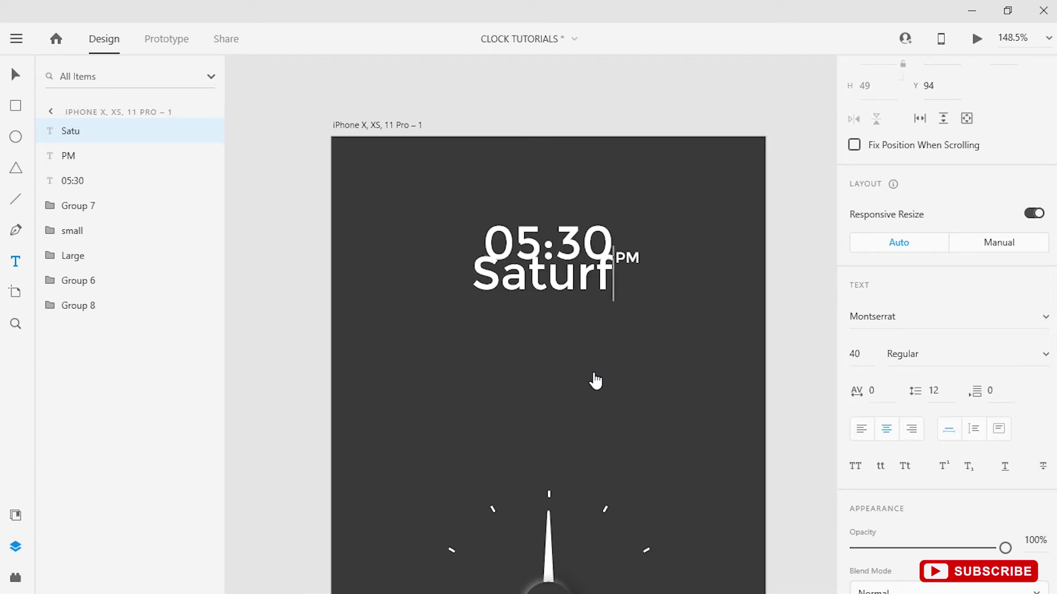
pyautogui.press('BackSpace')
pyautogui.write('day')
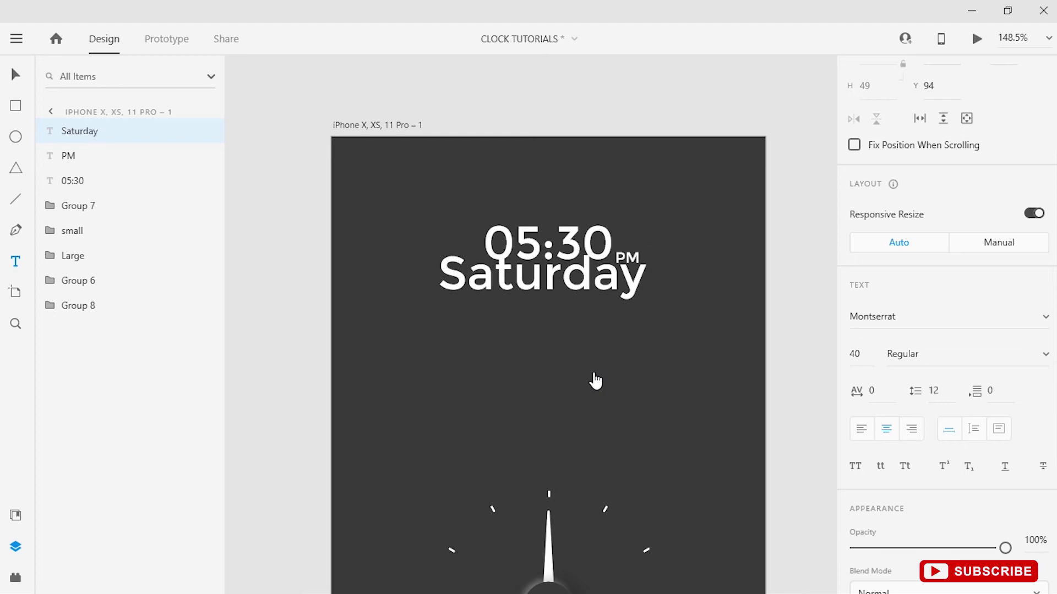
pyautogui.write(', 03 ')
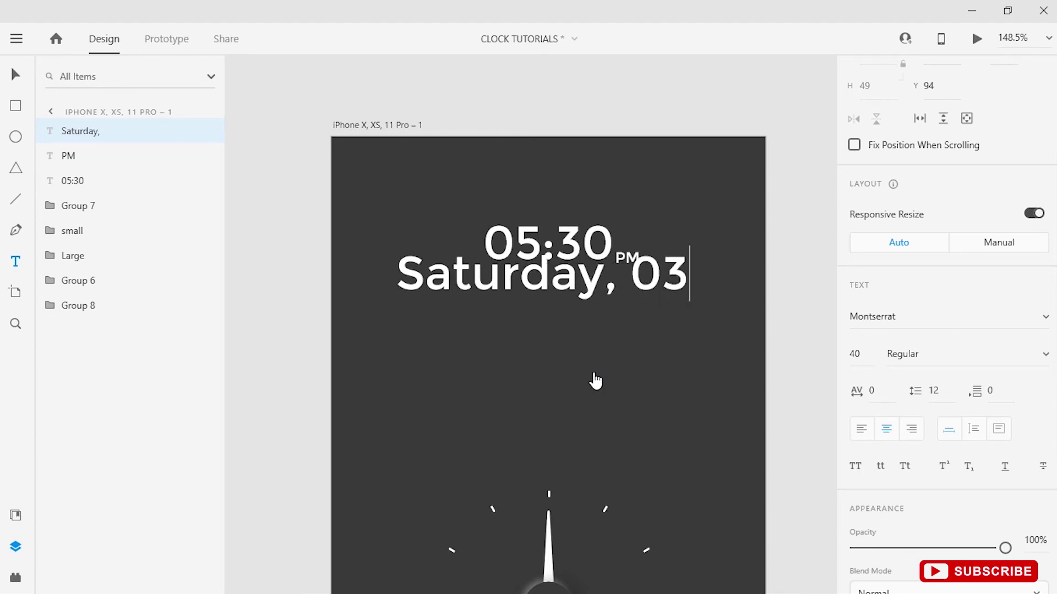
pyautogui.write('De')
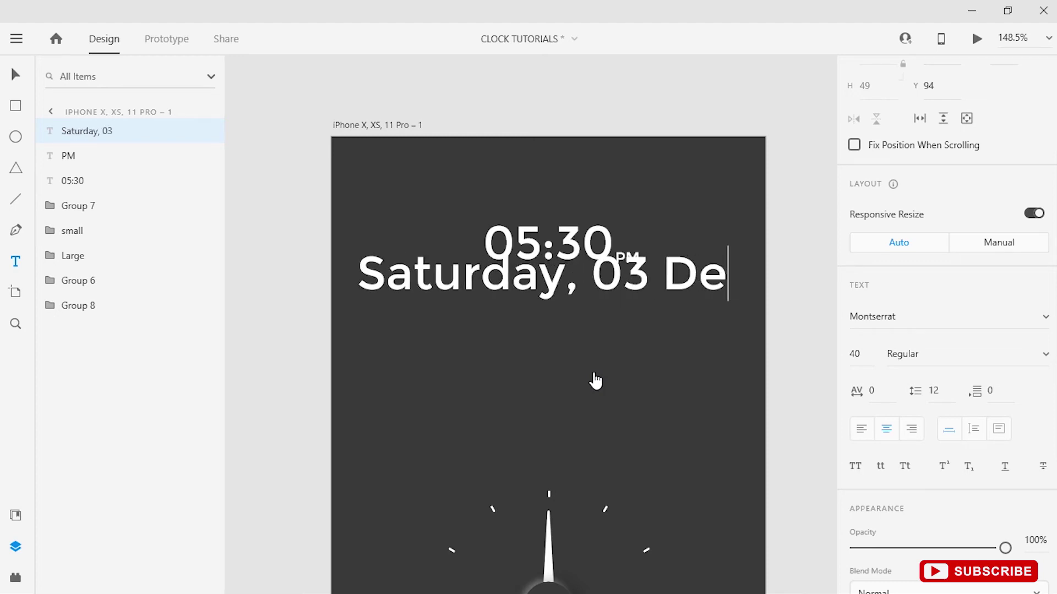
pyautogui.write('cember')
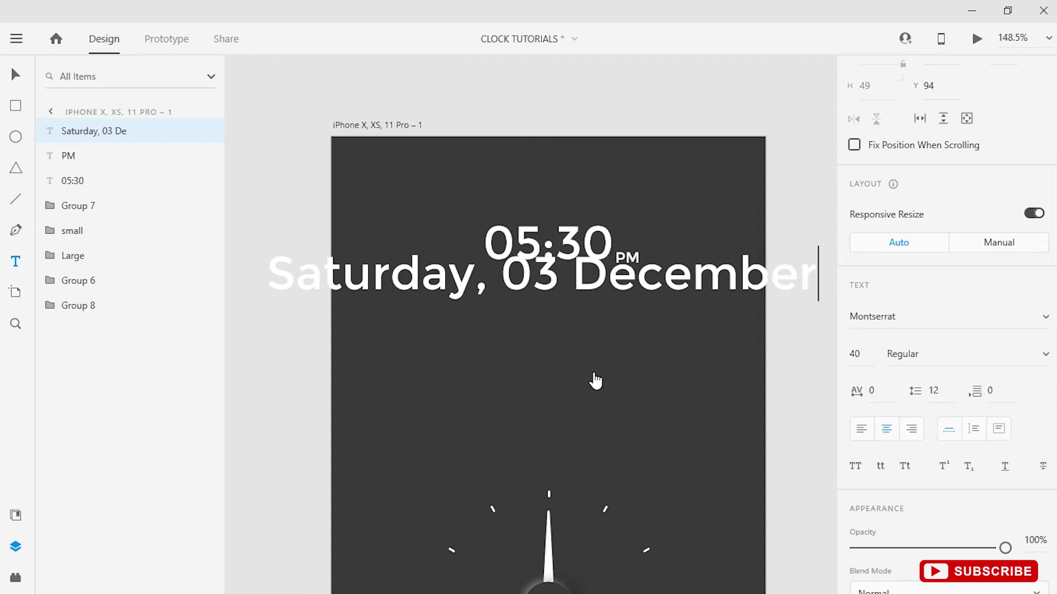
# Shrink the date text to size 13 and place it beneath the time at X 111, Y 116.
pyautogui.press('Escape')
pyautogui.moveTo(549, 302); pyautogui.dragTo(546, 268)
pyautogui.moveTo(475, 272); pyautogui.dragTo(474, 297)
pyautogui.moveTo(448, 204); pyautogui.dragTo(636, 355)
pyautogui.click(636, 355)
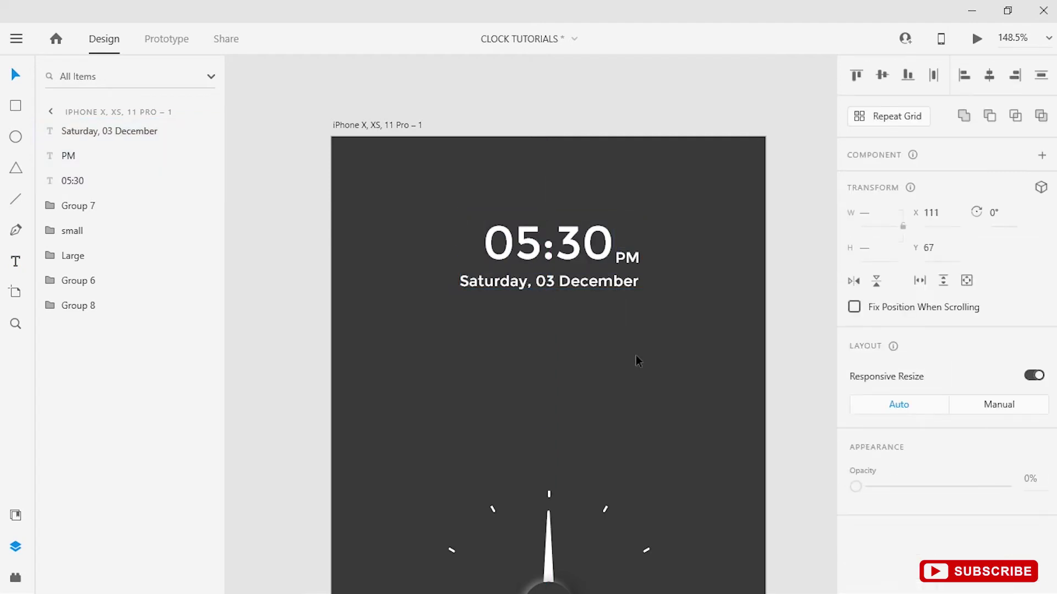
# Move the date text up to Y 112, closer beneath the time, and preview the artboard.
pyautogui.scroll(3, 622, 336)
pyautogui.click(545, 245)
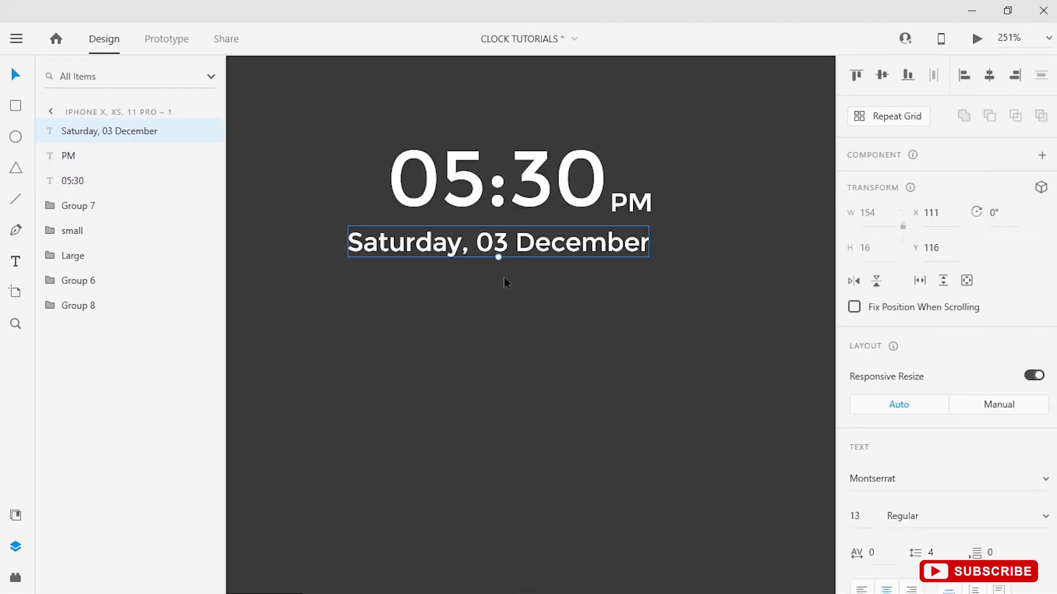
pyautogui.moveTo(522, 247); pyautogui.dragTo(522, 240)
pyautogui.hotkey('ctrl', '0')
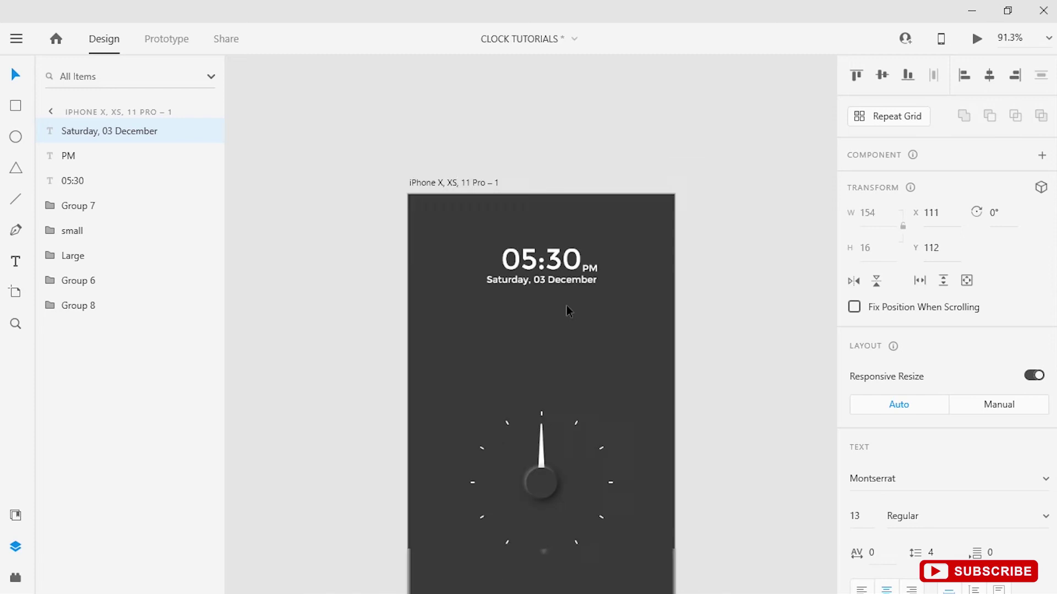
pyautogui.hotkey('ctrl', 'Return')
pyautogui.click(739, 312)
# Enlarge the 05:30 text, centered at X 124, Y 67, and reposition PM beside it and the date lower at Y 128.
pyautogui.scroll(3, 562, 331)
pyautogui.moveTo(553, 262); pyautogui.dragTo(530, 251)
pyautogui.click(541, 230)
pyautogui.click(612, 231)
pyautogui.scroll(3, 612, 232)
pyautogui.moveTo(611, 232); pyautogui.dragTo(627, 249)
pyautogui.scroll(-1, 655, 290)
pyautogui.click(514, 226)
pyautogui.keyDown('shift'); pyautogui.click(632, 256); pyautogui.keyUp('shift')
pyautogui.click(719, 369)
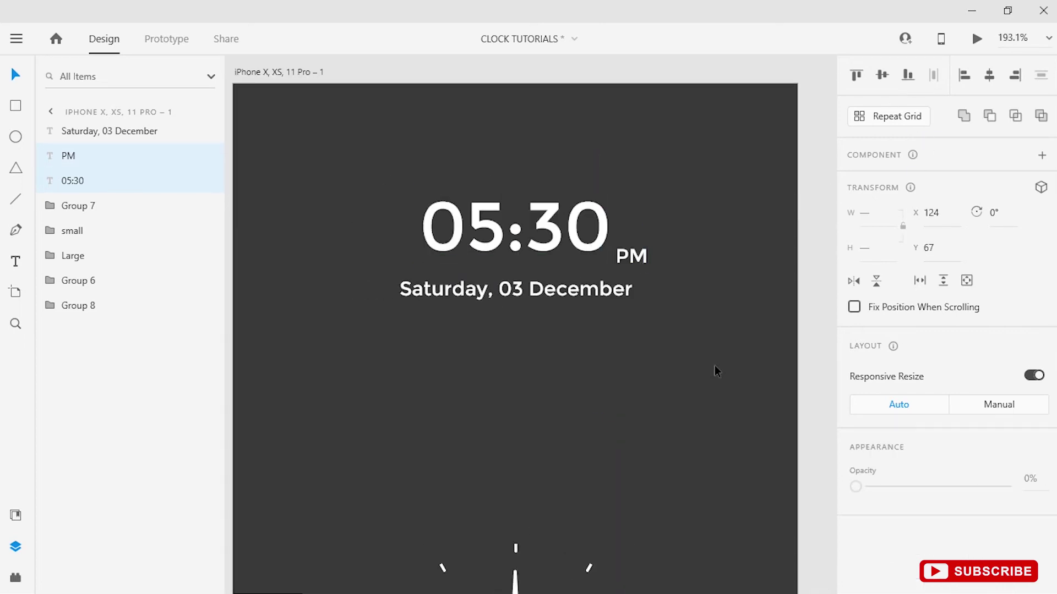
# Check the placement of the time and date texts and preview the whole clock screen.
pyautogui.click(578, 244)
pyautogui.click(528, 322)
pyautogui.click(512, 297)
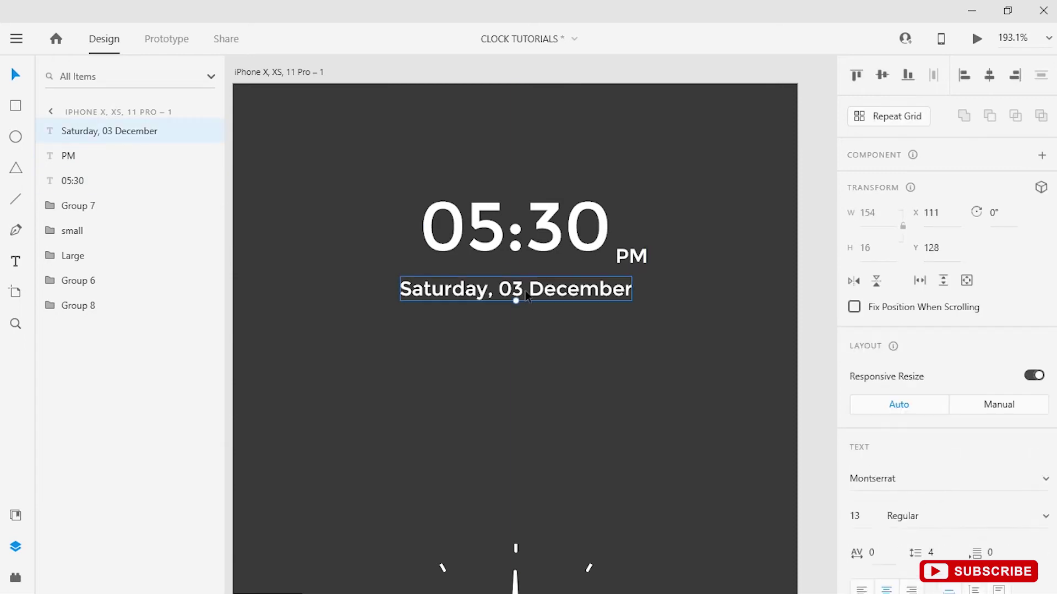
pyautogui.press('Escape')
pyautogui.scroll(-4, 648, 424)
pyautogui.hotkey('ctrl', 'Return')
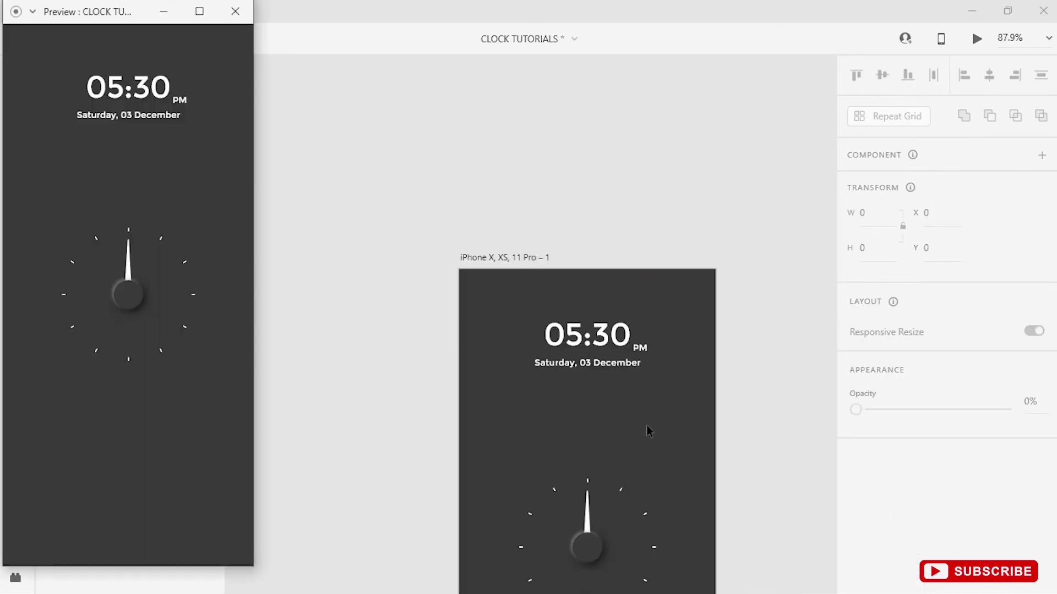
pyautogui.click(646, 426)
# Change the fill of the 05:30 and date texts to gray #919191.
pyautogui.scroll(4, 596, 412)
pyautogui.moveTo(441, 201)
pyautogui.mouseDown()
pyautogui.moveTo(610, 350)
pyautogui.moveTo(674, 364)
pyautogui.moveTo(661, 344)
pyautogui.moveTo(628, 357)
pyautogui.moveTo(612, 384)
pyautogui.mouseUp()
pyautogui.scroll(-5, 967, 487)
pyautogui.scroll(-3, 922, 443)
pyautogui.click(887, 419)
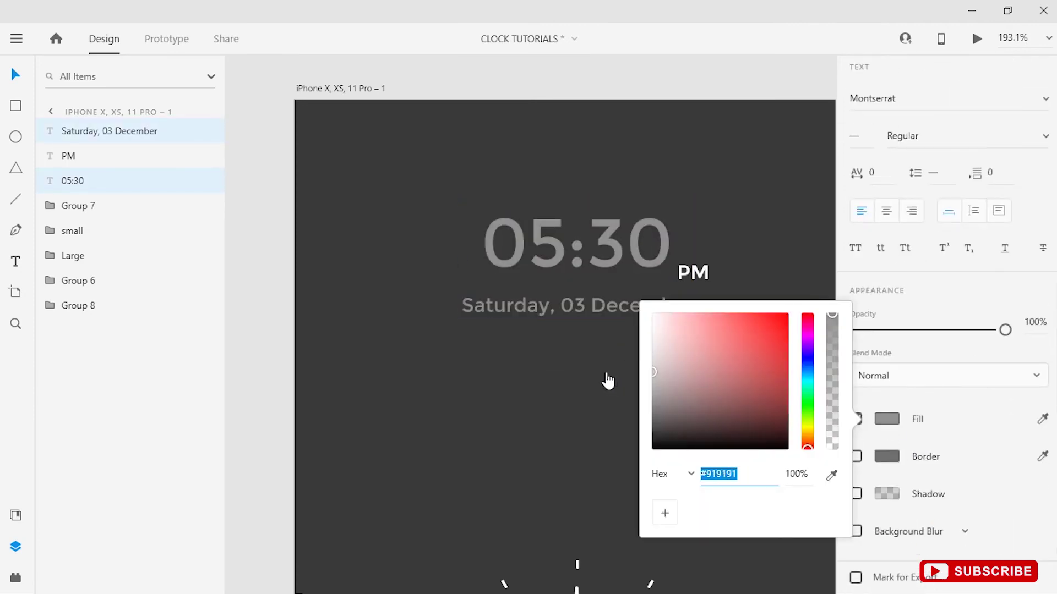
pyautogui.click(608, 381)
# Recolor the PM text by sampling the gray of the 05:30 text.
pyautogui.click(693, 272)
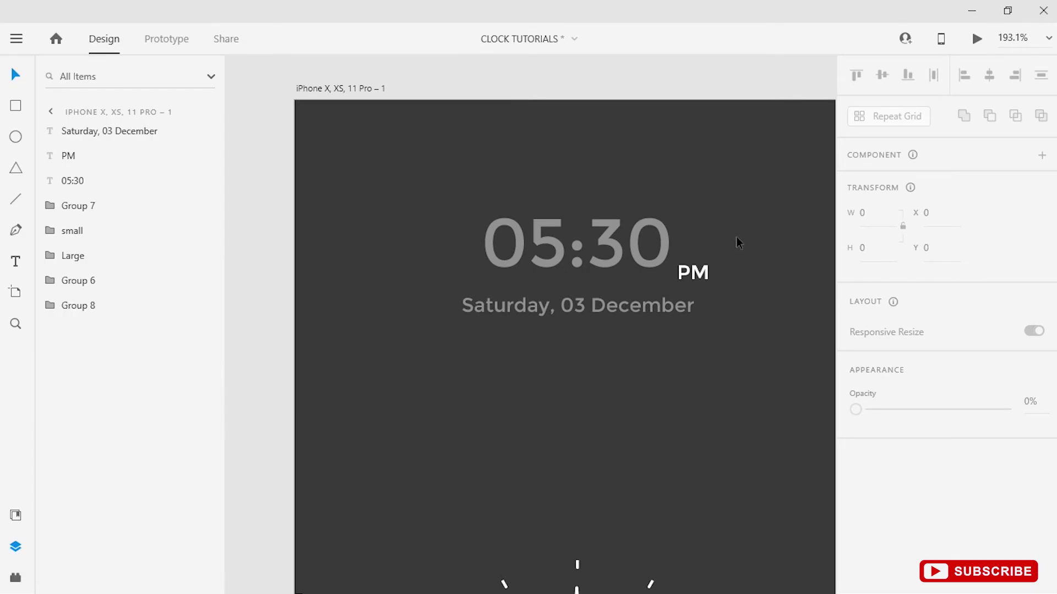
pyautogui.scroll(-3, 891, 426)
pyautogui.click(886, 556)
pyautogui.click(831, 533)
pyautogui.click(606, 247)
pyautogui.click(567, 355)
# Draw a 60 by 60 square below the clock near the artboard's lower edge and center it horizontally.
pyautogui.hotkey('ctrl', '0')
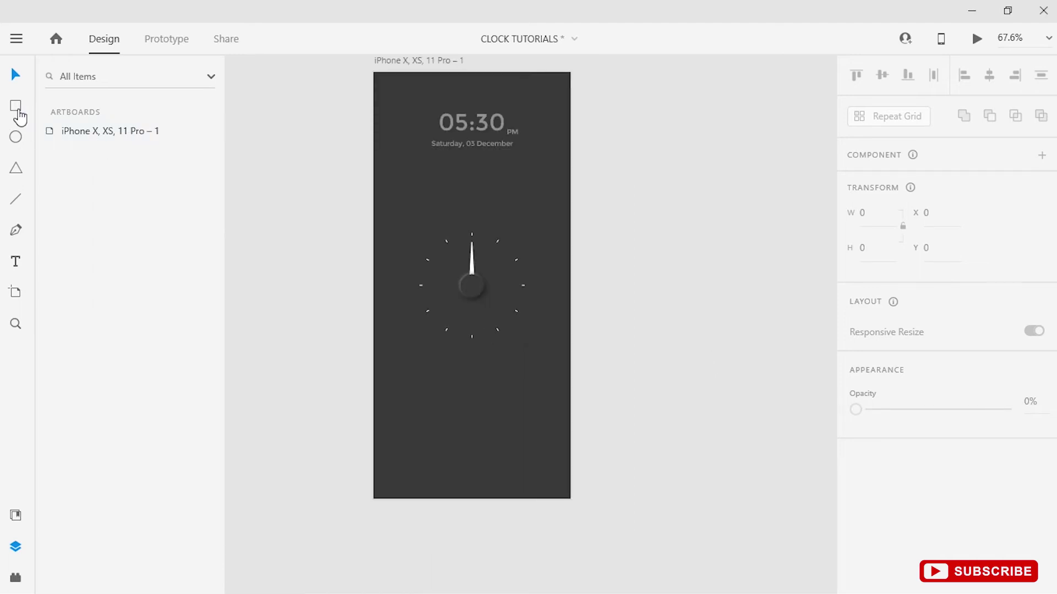
pyautogui.moveTo(449, 429); pyautogui.dragTo(490, 470)
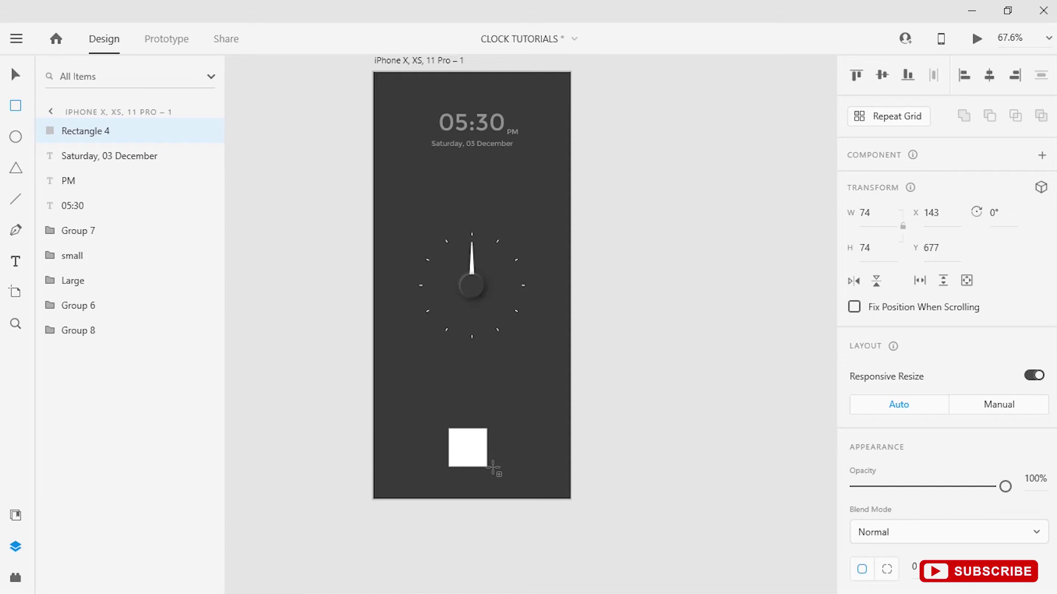
pyautogui.write('60')
pyautogui.press('Tab')
pyautogui.write('6')
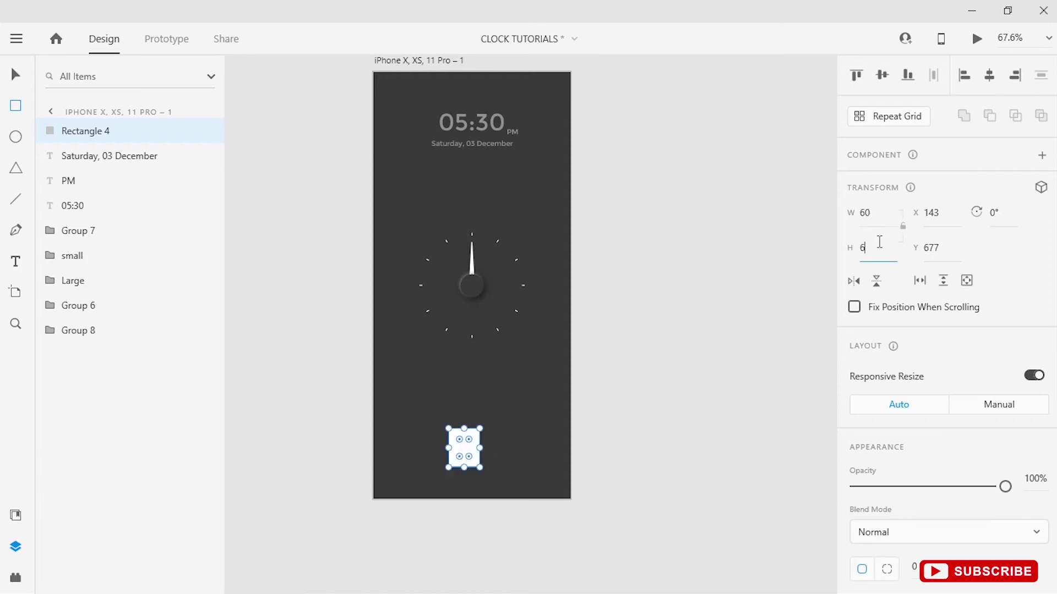
pyautogui.scroll(3, 539, 433)
pyautogui.click(984, 80)
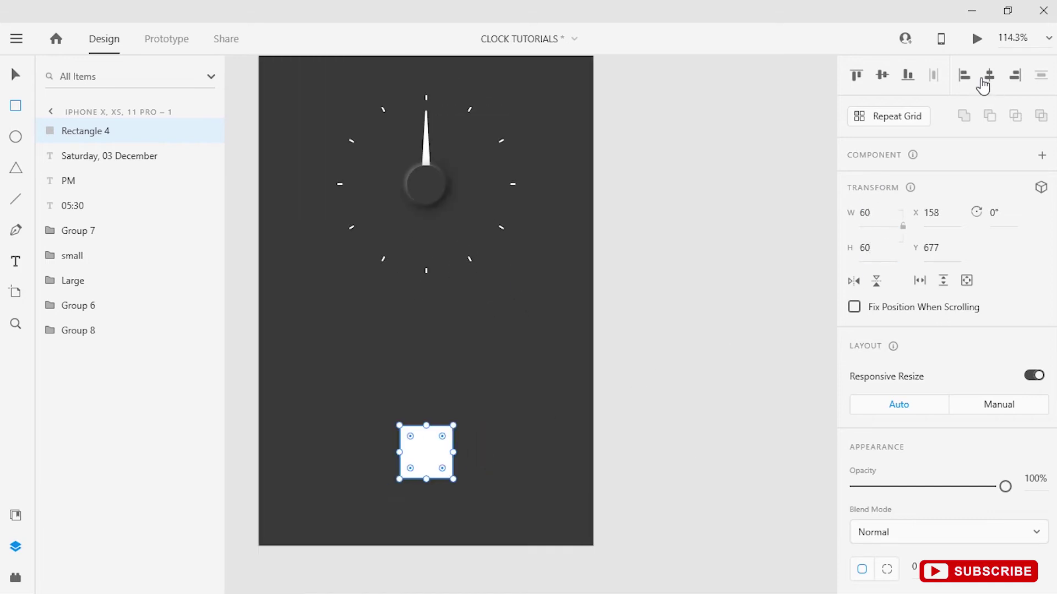
# Move the square down to Y 693 and round its corners with a radius of 8.
pyautogui.press('v')
pyautogui.moveTo(431, 448); pyautogui.dragTo(429, 467)
pyautogui.scroll(-3, 931, 460)
pyautogui.click(914, 406)
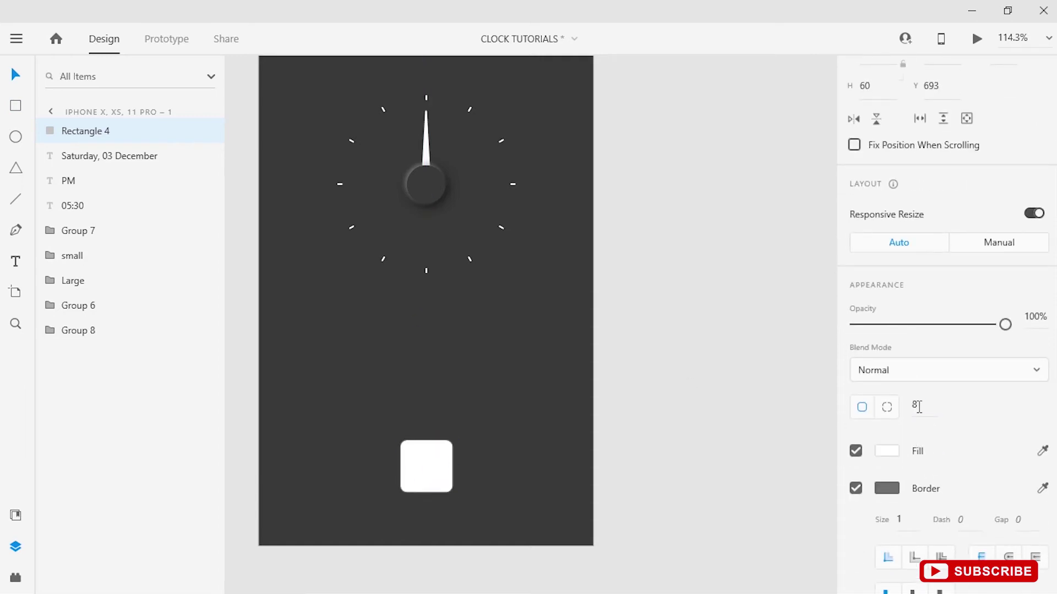
# Duplicate the rounded square twice and name the three layers b, l and s.
pyautogui.scroll(5, 459, 467)
pyautogui.moveTo(391, 459); pyautogui.dragTo(511, 460)
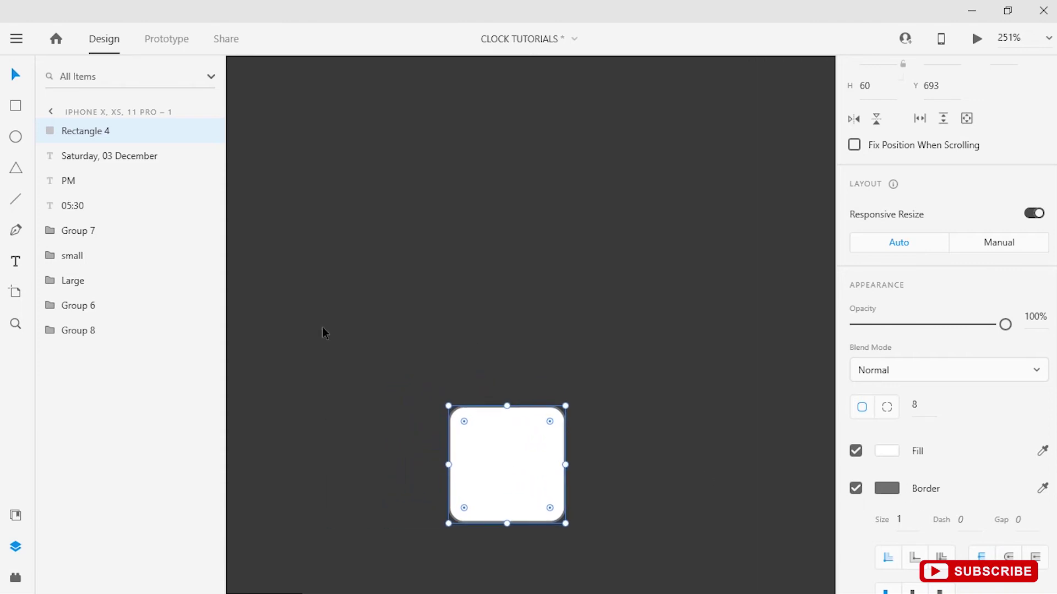
pyautogui.scroll(-1, 914, 480)
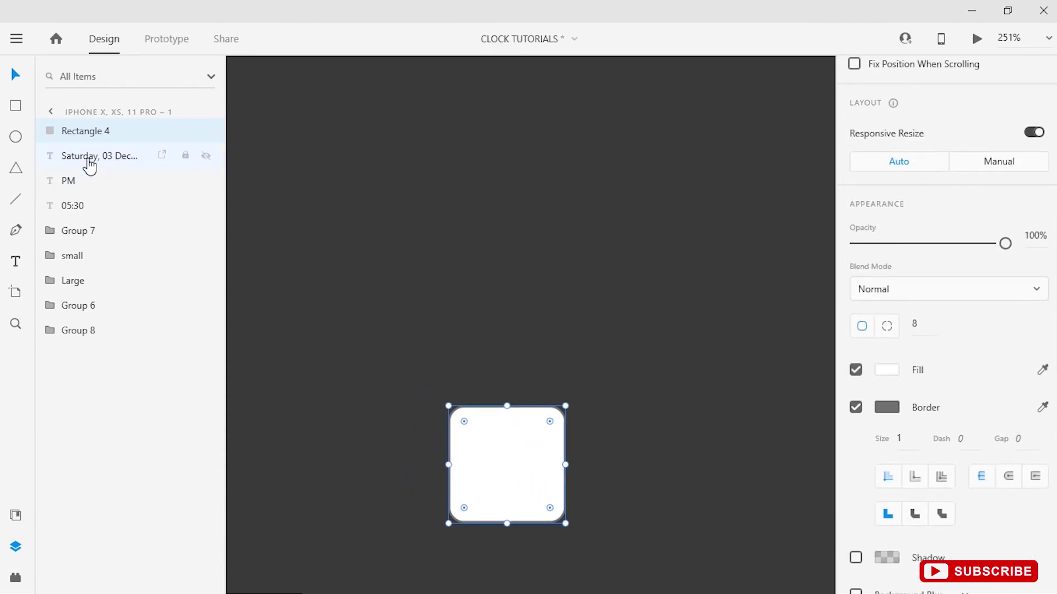
pyautogui.hotkey('ctrl', 'd')
pyautogui.hotkey('ctrl', 'd')
pyautogui.doubleClick(85, 158)
pyautogui.write('l')
pyautogui.doubleClick(83, 181)
pyautogui.write('s')
pyautogui.doubleClick(88, 133)
pyautogui.write('b')
pyautogui.press('Return')
# Remove the border from each of the squares l, s and b.
pyautogui.scroll(-5, 936, 451)
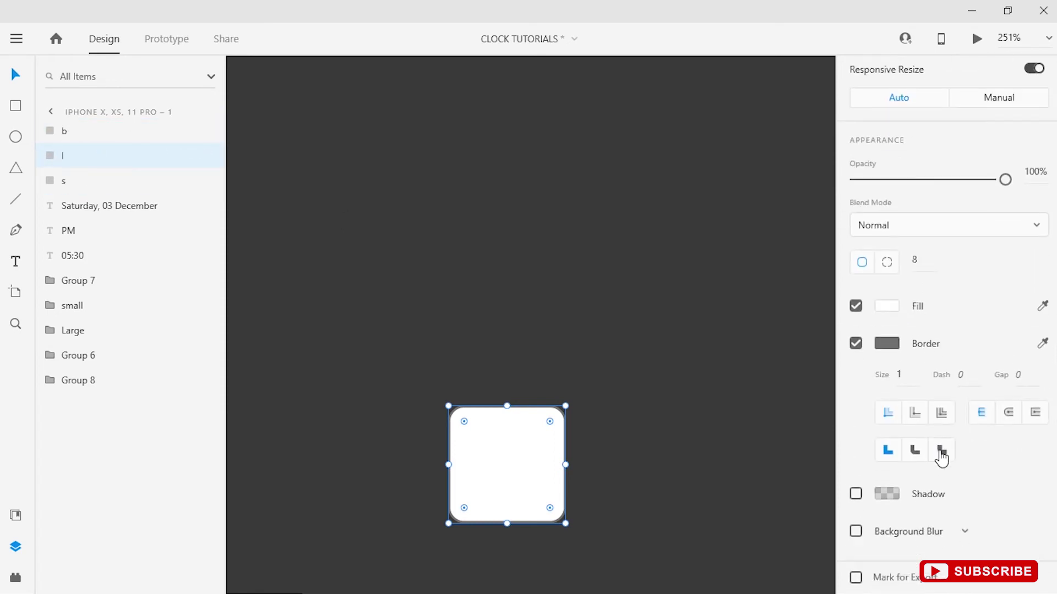
pyautogui.click(857, 345)
pyautogui.click(58, 183)
pyautogui.scroll(-4, 898, 447)
pyautogui.click(875, 409)
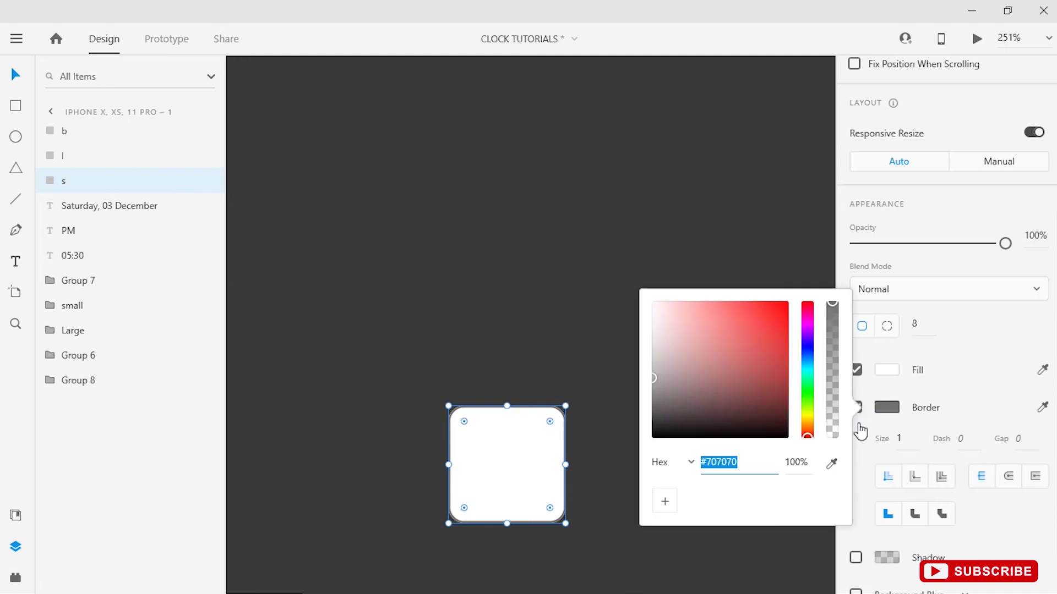
pyautogui.click(855, 407)
pyautogui.click(63, 131)
pyautogui.scroll(-5, 874, 442)
pyautogui.click(855, 406)
# Add a shadow to square l and make its color white #FFFFFF.
pyautogui.click(67, 165)
pyautogui.scroll(-5, 941, 490)
pyautogui.click(855, 493)
pyautogui.scroll(-1, 924, 506)
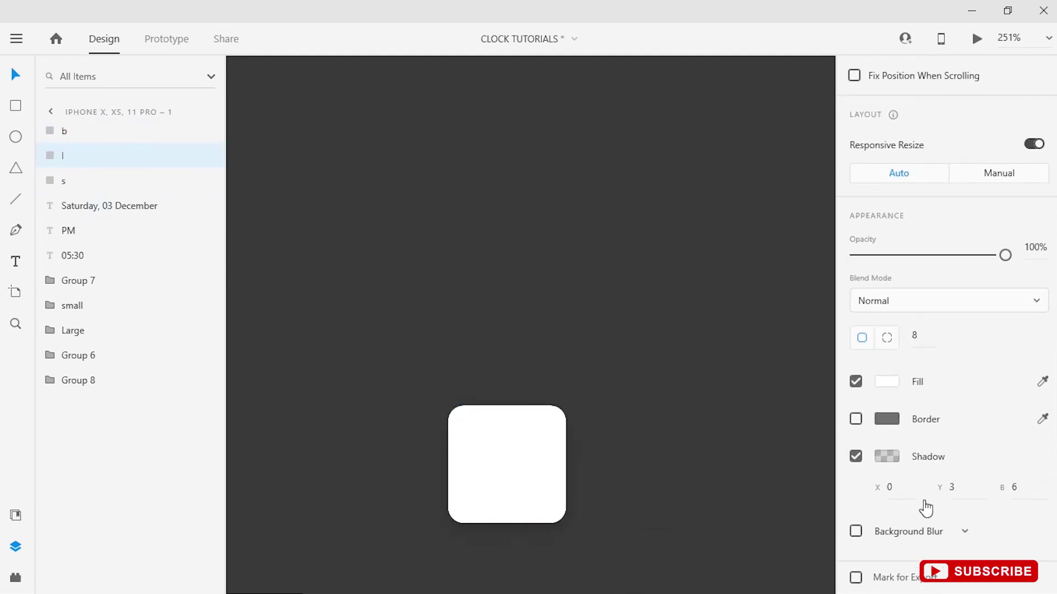
pyautogui.click(886, 457)
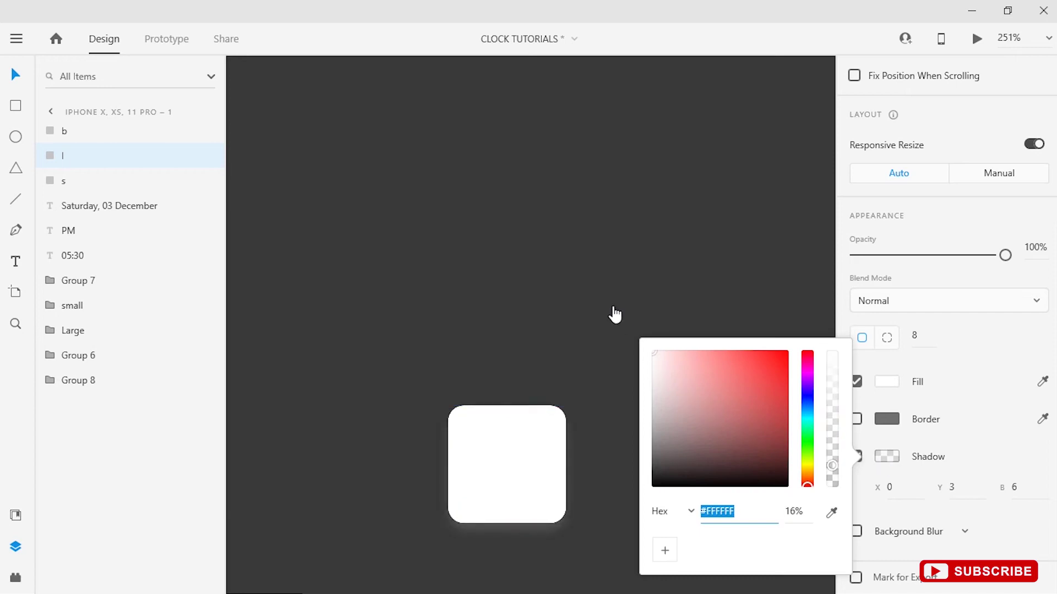
# Set square l's shadow to X -2, Y -2 and blur 8, with its opacity at 43%.
pyautogui.click(898, 491)
pyautogui.click(948, 487)
pyautogui.write('-2')
pyautogui.click(1020, 492)
pyautogui.write('8')
pyautogui.press('Return')
pyautogui.click(886, 457)
pyautogui.moveTo(832, 355); pyautogui.dragTo(837, 437)
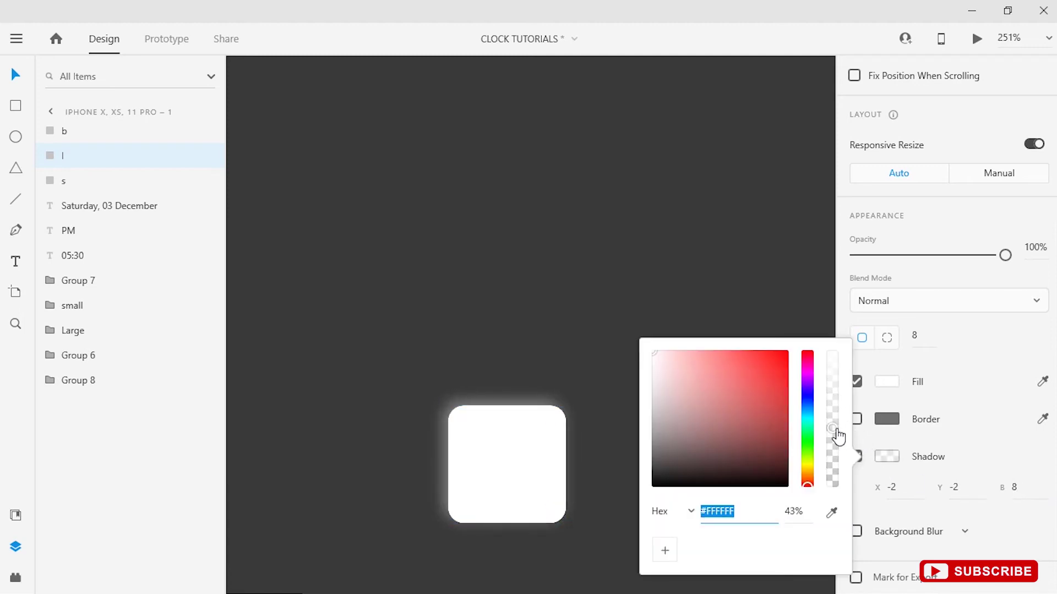
pyautogui.click(967, 469)
# Add a black #000000 shadow at 75% opacity to square s.
pyautogui.click(117, 182)
pyautogui.scroll(-1, 914, 490)
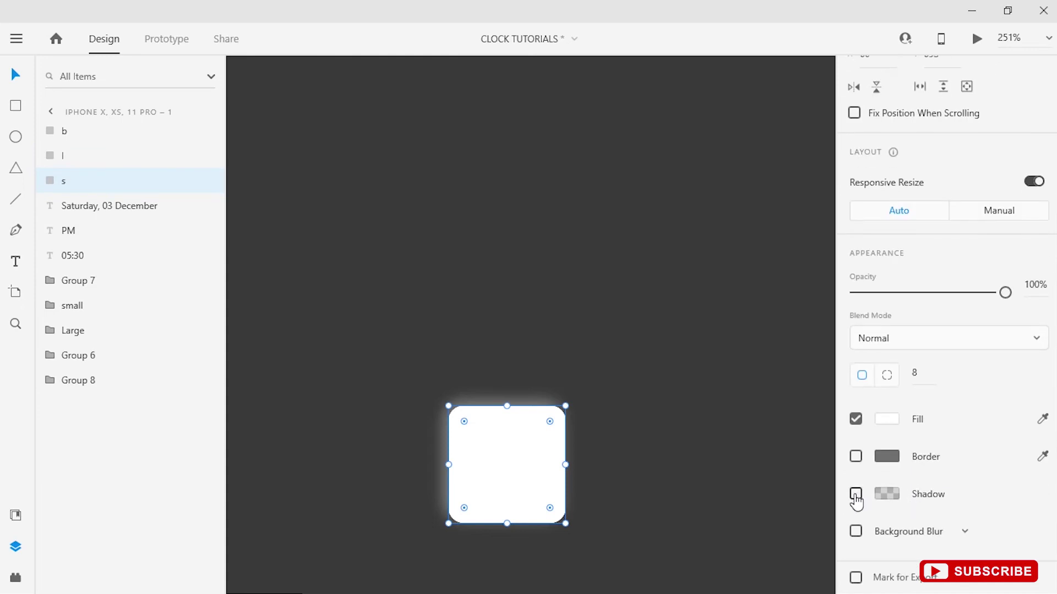
pyautogui.click(855, 494)
pyautogui.click(882, 494)
pyautogui.moveTo(832, 485); pyautogui.dragTo(831, 405)
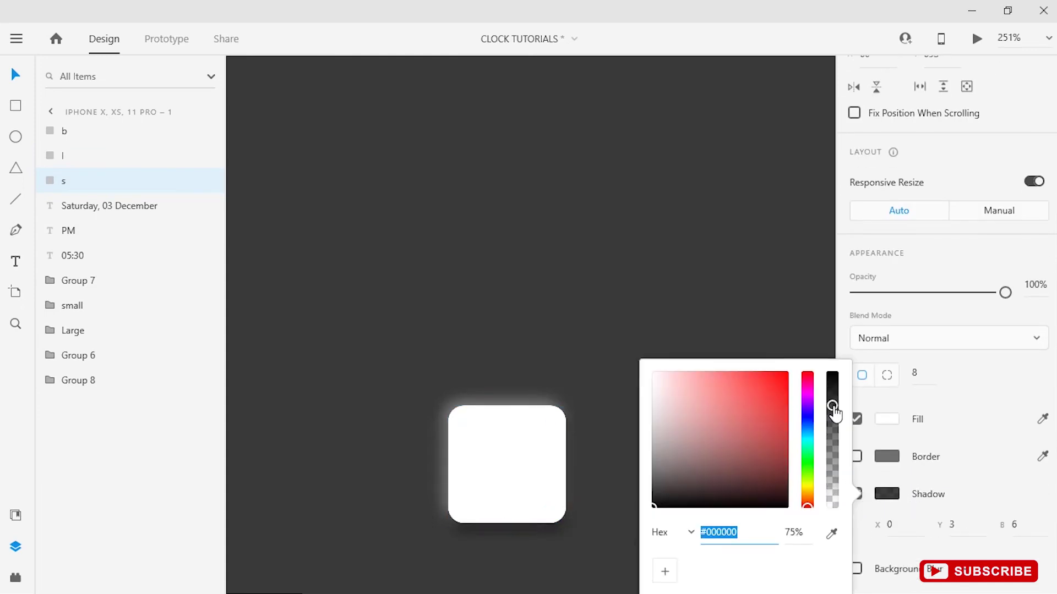
# Offset square s's shadow to X 3, Y 3 and slightly reduce its opacity.
pyautogui.click(896, 527)
pyautogui.write('3')
pyautogui.click(957, 528)
pyautogui.write('3')
pyautogui.press('Return')
pyautogui.click(886, 496)
pyautogui.moveTo(832, 408)
pyautogui.mouseDown()
pyautogui.moveTo(833, 438)
pyautogui.moveTo(833, 423)
pyautogui.mouseUp()
pyautogui.click(559, 364)
# Fill all three squares with the artboard's dark gray.
pyautogui.moveTo(323, 350); pyautogui.dragTo(662, 550)
pyautogui.scroll(-4, 960, 507)
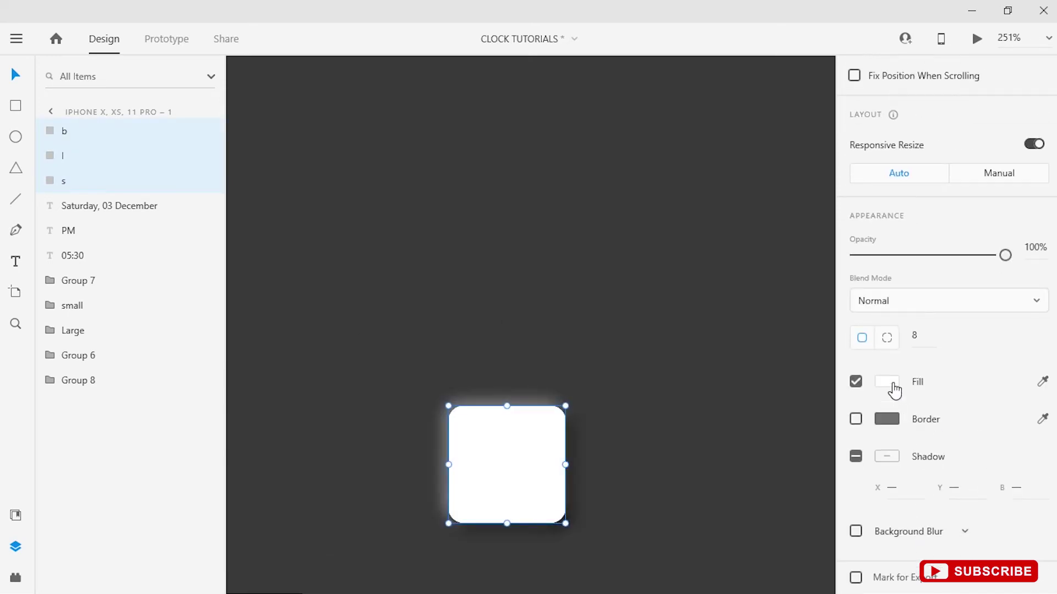
pyautogui.click(755, 322)
# Soften the white shadow of square l by lowering its opacity below 43%.
pyautogui.click(91, 158)
pyautogui.scroll(-4, 933, 509)
pyautogui.click(892, 461)
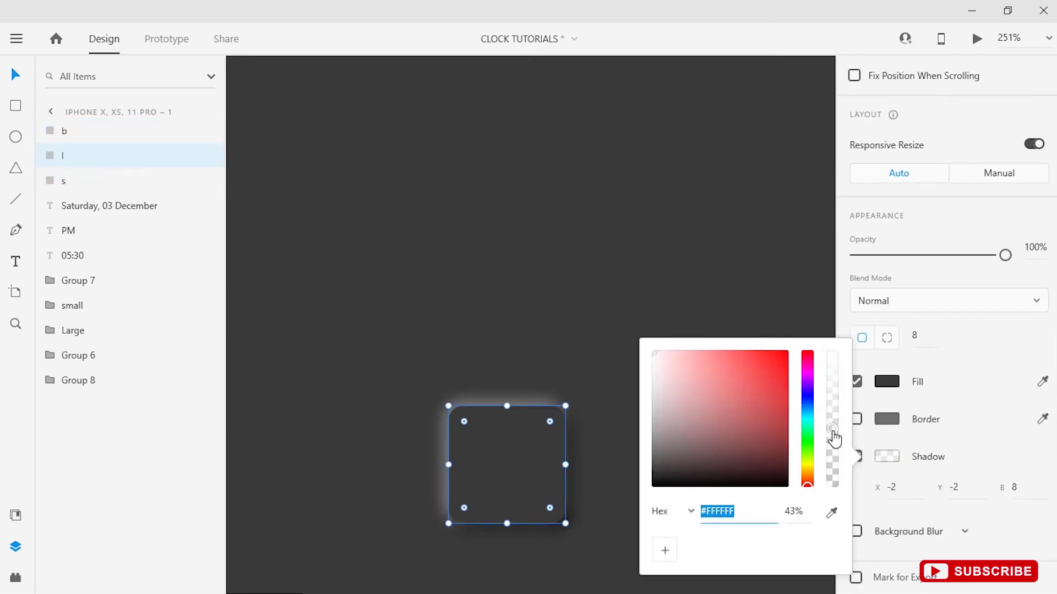
pyautogui.moveTo(835, 439); pyautogui.dragTo(832, 450)
pyautogui.click(559, 269)
# Group the three stacked squares into one button.
pyautogui.scroll(-5, 559, 269)
pyautogui.moveTo(463, 298); pyautogui.dragTo(628, 386)
pyautogui.hotkey('ctrl', 'g')
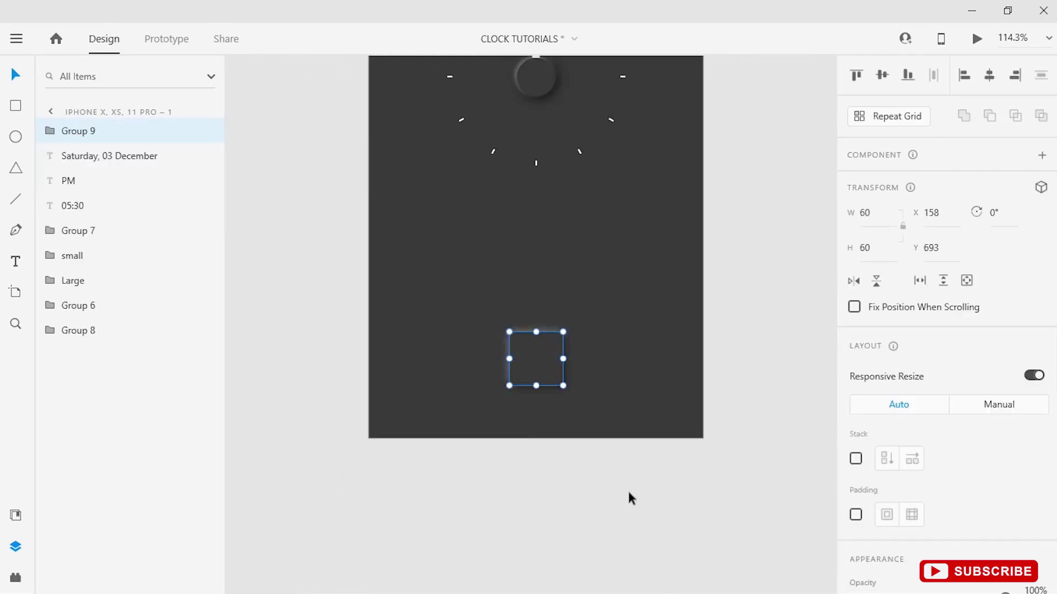
# Place the ic_alarm_on_24px component from the document assets on the artboard beside the button.
pyautogui.click(17, 516)
pyautogui.click(597, 402)
pyautogui.scroll(2, 588, 386)
pyautogui.scroll(-8, 589, 386)
pyautogui.moveTo(121, 429); pyautogui.dragTo(580, 503)
pyautogui.scroll(1, 580, 503)
pyautogui.scroll(4, 603, 481)
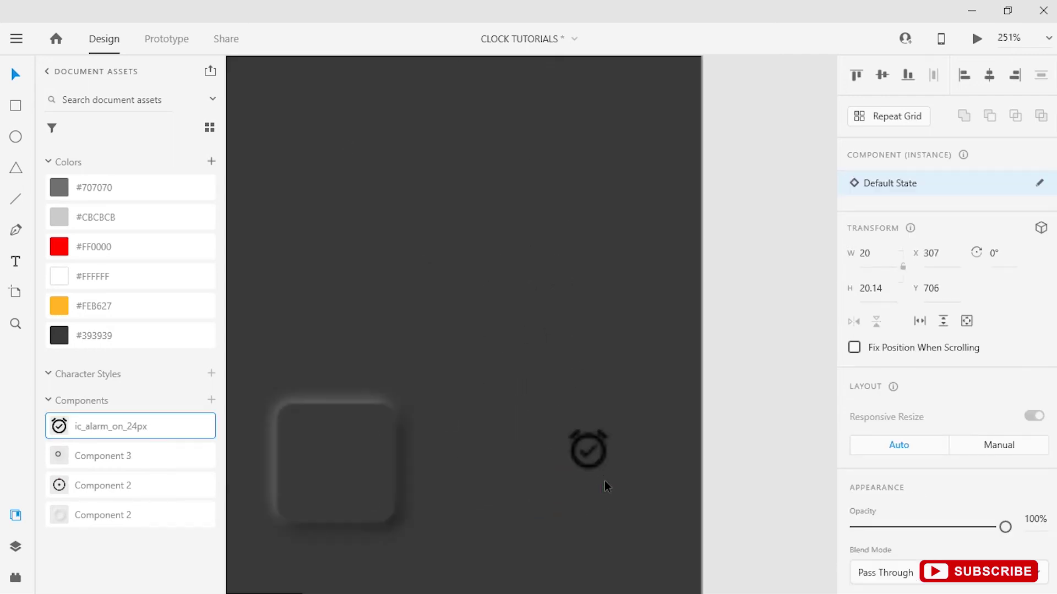
# Change the alarm icon's fill from black to white.
pyautogui.scroll(-2, 957, 522)
pyautogui.click(887, 496)
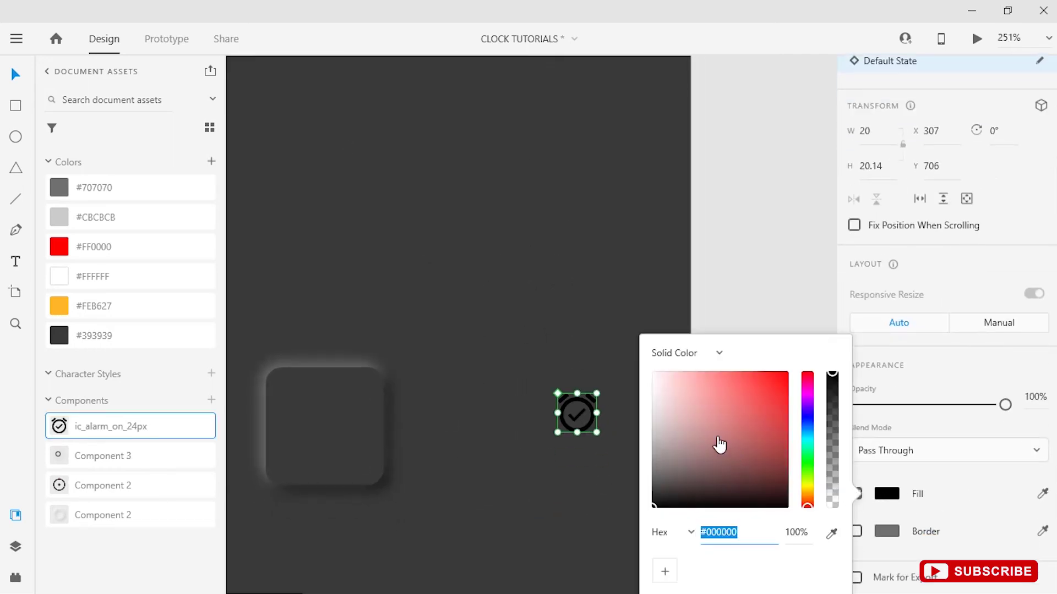
pyautogui.moveTo(733, 454); pyautogui.dragTo(568, 306)
pyautogui.click(608, 470)
# Move the alarm icon onto the middle of the rounded square button.
pyautogui.scroll(-3, 584, 409)
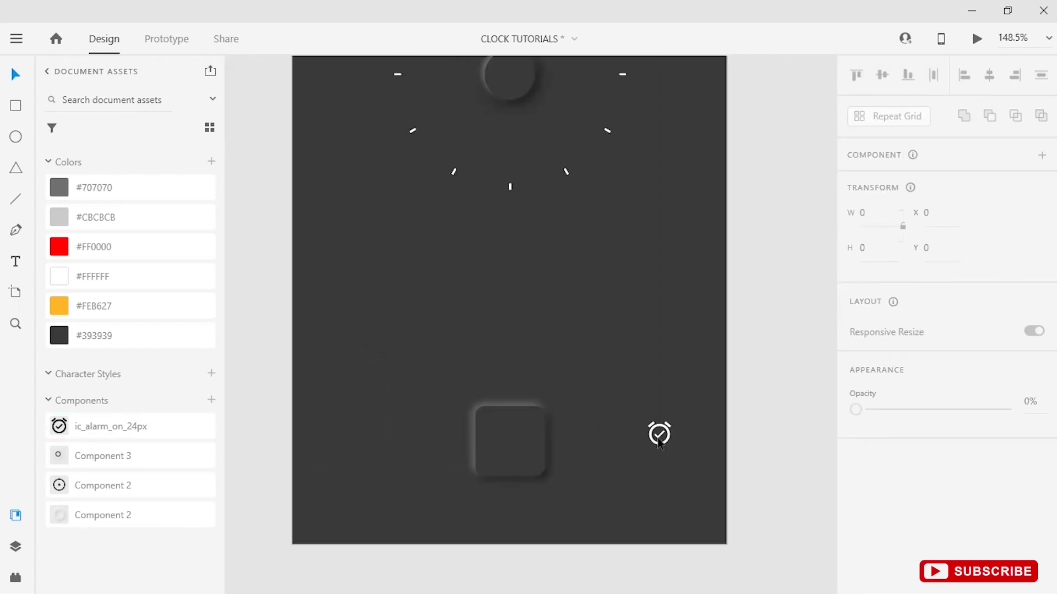
pyautogui.moveTo(659, 433); pyautogui.dragTo(510, 439)
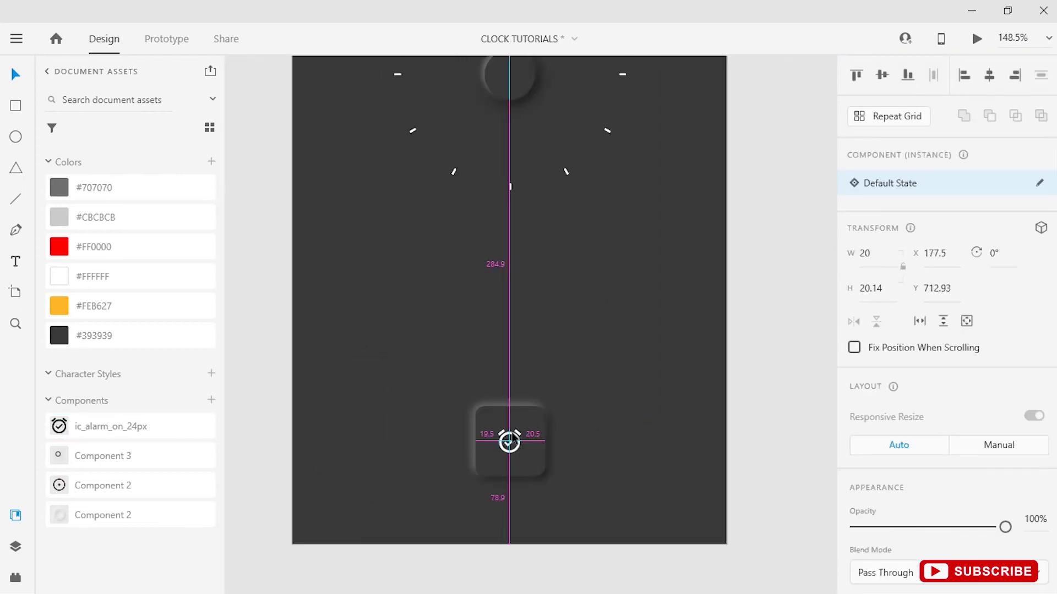
pyautogui.click(614, 470)
pyautogui.click(538, 452)
pyautogui.click(696, 459)
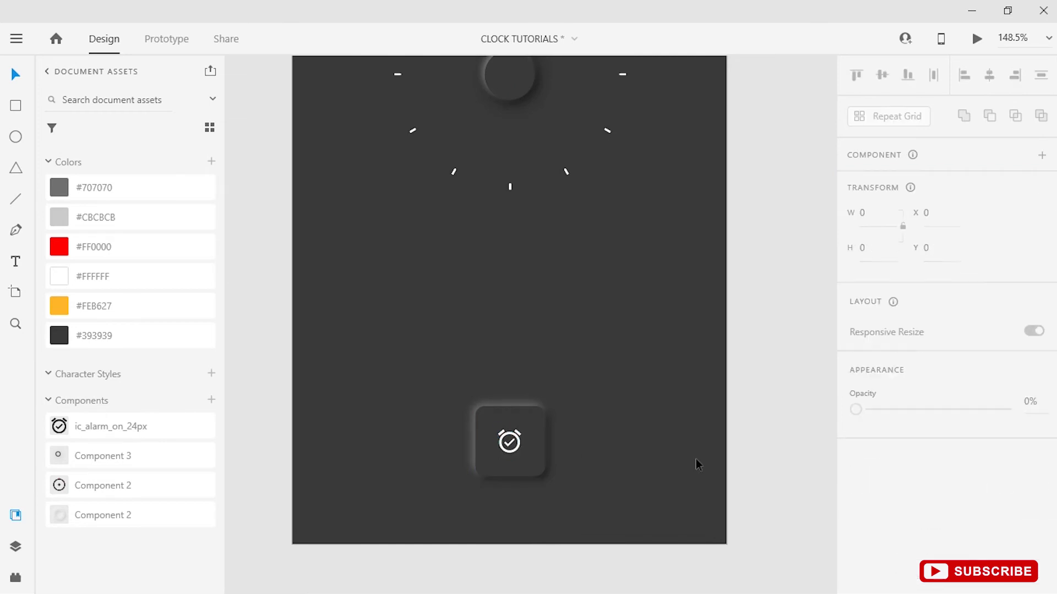
# Preview the clock screen and examine the alarm button's shadows and icon up close.
pyautogui.hotkey('ctrl', 'Return')
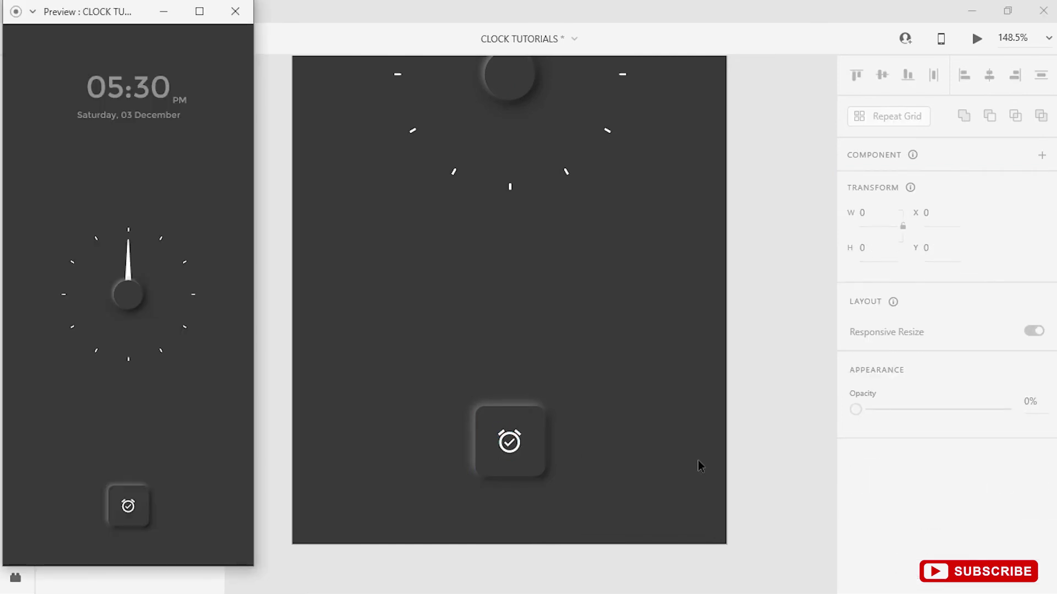
pyautogui.click(764, 435)
pyautogui.scroll(3, 512, 469)
pyautogui.scroll(-6, 512, 469)
pyautogui.scroll(7, 512, 469)
pyautogui.scroll(-3, 512, 469)
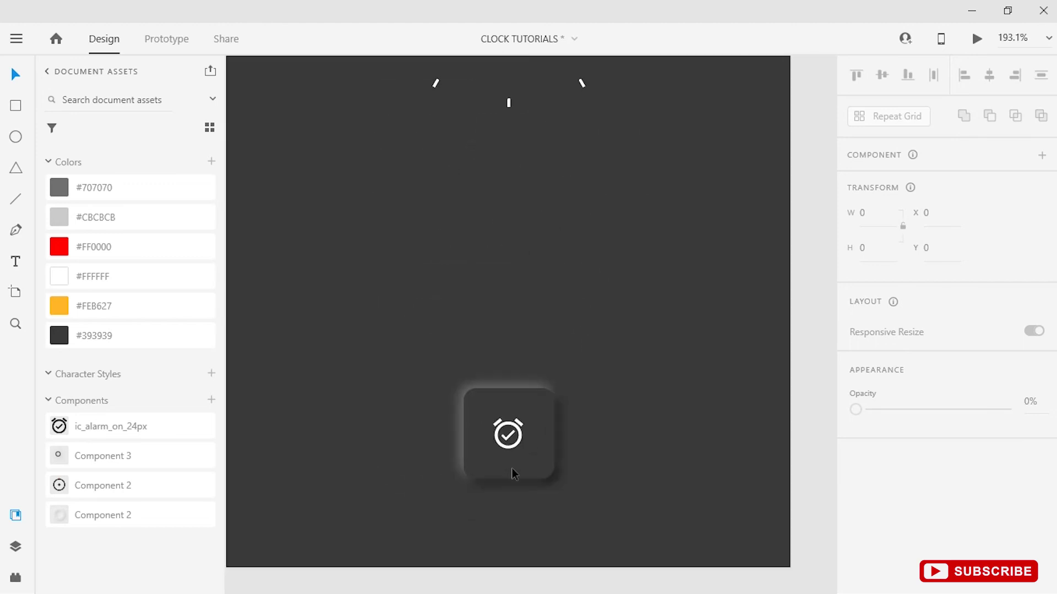
pyautogui.hotkey('ctrl', '0')
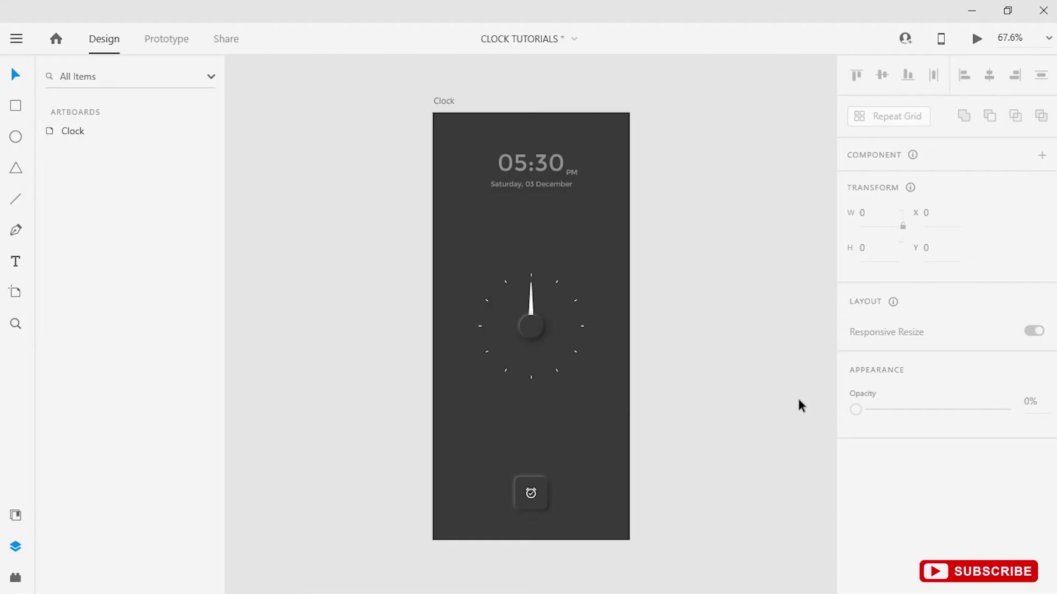
# Duplicate the Clock artboard below the original and rename the copy Animation.
pyautogui.scroll(-4, 797, 395)
pyautogui.moveTo(597, 215); pyautogui.dragTo(600, 535)
pyautogui.doubleClick(600, 538)
pyautogui.write('Animation')
pyautogui.press('Return')
pyautogui.moveTo(755, 528); pyautogui.dragTo(611, 207)
pyautogui.scroll(1, 582, 253)
pyautogui.moveTo(583, 252); pyautogui.dragTo(579, 210)
pyautogui.moveTo(392, 149); pyautogui.dragTo(584, 152)
pyautogui.press('Delete')
# On the Animation artboard, group the time and date texts, and group the alarm icon with its button.
pyautogui.scroll(3, 461, 248)
pyautogui.moveTo(460, 247); pyautogui.dragTo(453, 228)
pyautogui.moveTo(344, 132); pyautogui.dragTo(516, 221)
pyautogui.hotkey('ctrl', 'g')
pyautogui.click(107, 132)
pyautogui.keyDown('shift'); pyautogui.click(88, 156); pyautogui.keyUp('shift')
pyautogui.hotkey('ctrl', 'g')
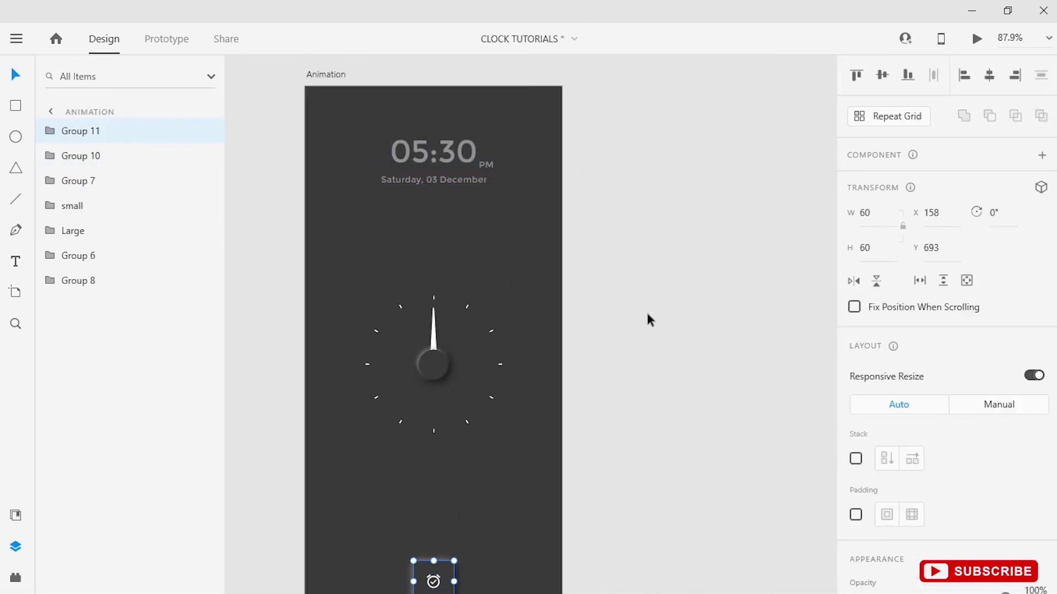
# Duplicate the Animation artboard and place the copy directly beside it.
pyautogui.click(694, 330)
pyautogui.scroll(-1, 693, 324)
pyautogui.moveTo(693, 325); pyautogui.dragTo(674, 302)
pyautogui.moveTo(400, 107); pyautogui.dragTo(634, 104)
pyautogui.scroll(2, 732, 341)
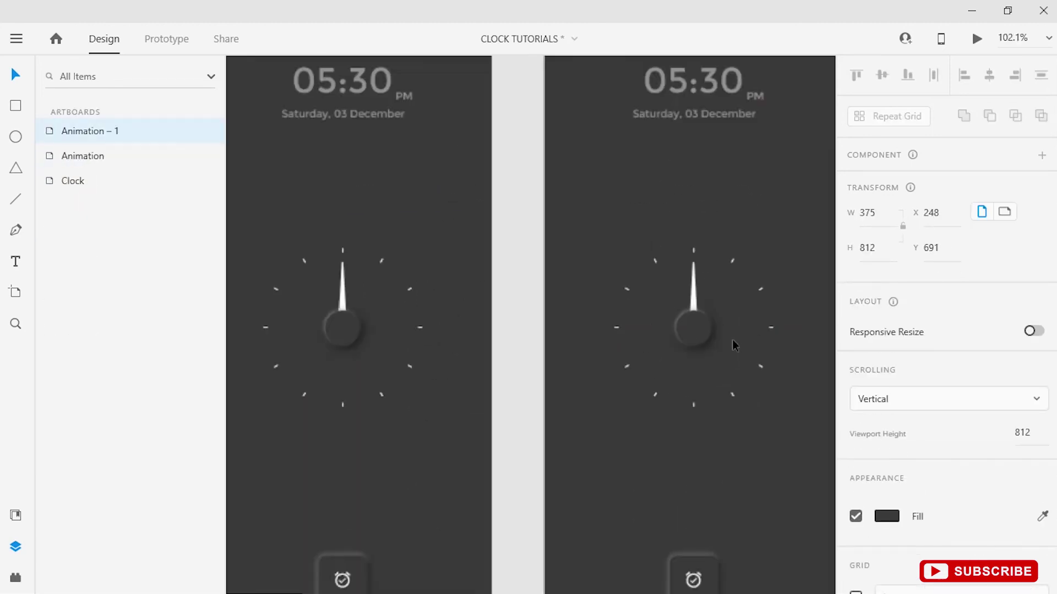
# On the Animation – 1 artboard, rotate the small hand to the two o'clock mark and set the large hand's rotation.
pyautogui.moveTo(732, 340); pyautogui.dragTo(711, 332)
pyautogui.click(673, 317)
pyautogui.click(79, 208)
pyautogui.write('0')
pyautogui.press('Return')
pyautogui.click(80, 230)
pyautogui.click(996, 213)
pyautogui.press('Return')
pyautogui.click(110, 278)
pyautogui.moveTo(677, 306); pyautogui.dragTo(750, 99)
pyautogui.scroll(-5, 1012, 431)
pyautogui.click(898, 512)
pyautogui.write('8')
pyautogui.press('Return')
pyautogui.moveTo(1005, 356); pyautogui.dragTo(760, 352)
# Link the Animation artboard to Animation – 1 with a Time trigger, 0 s delay, Auto-Animate action, Ease In-Out easing and 2 s duration.
pyautogui.scroll(-5, 788, 352)
pyautogui.click(761, 352)
pyautogui.click(160, 42)
pyautogui.click(426, 167)
pyautogui.moveTo(557, 328); pyautogui.dragTo(633, 330)
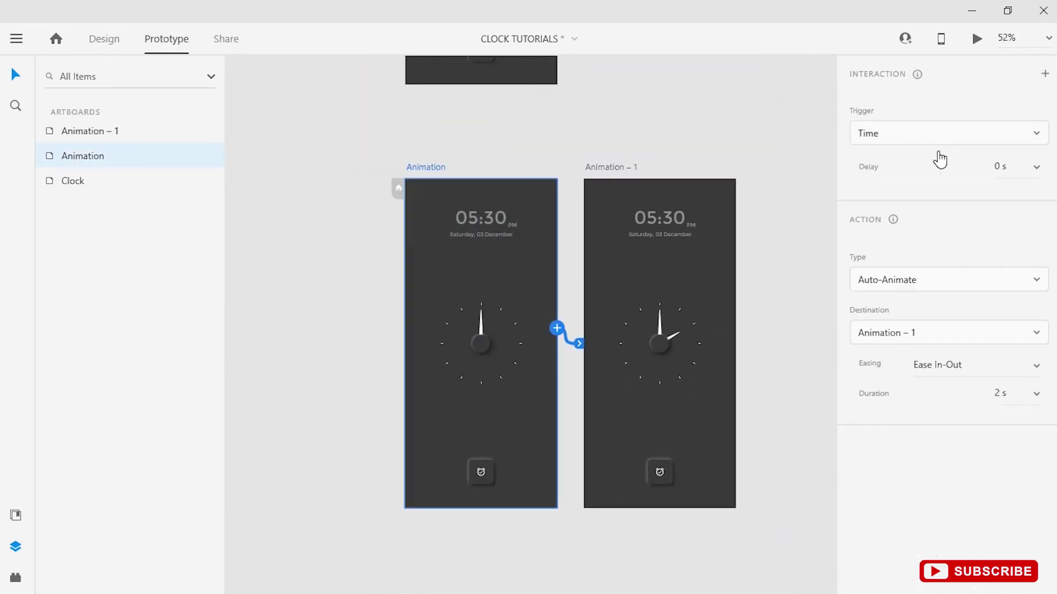
pyautogui.click(895, 280)
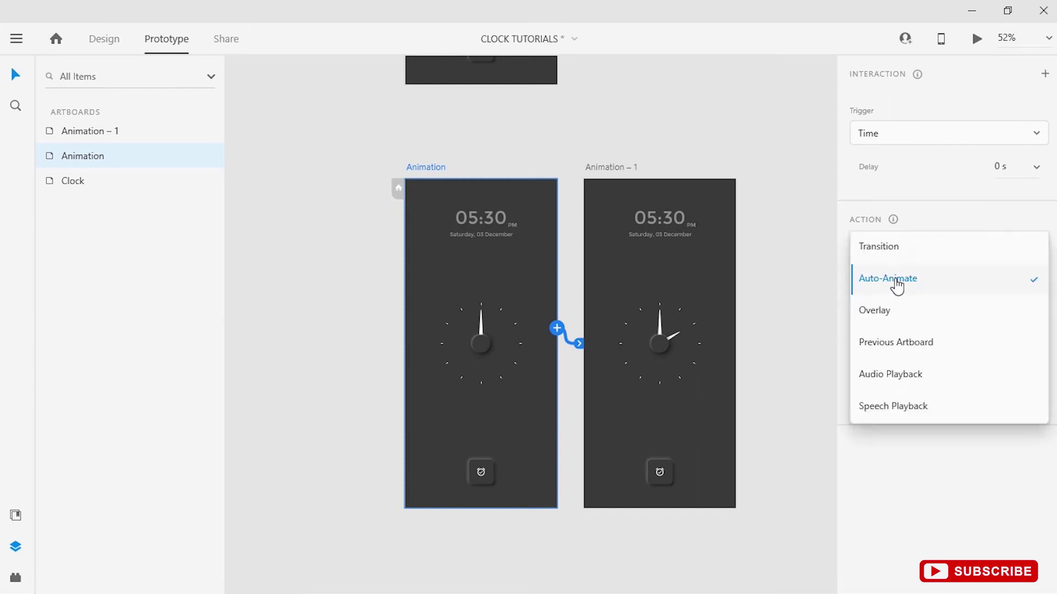
pyautogui.click(896, 287)
# Preview the clock-hand transition and check the trigger options of the Animation artboard.
pyautogui.click(801, 375)
pyautogui.scroll(-2, 801, 374)
pyautogui.scroll(3, 800, 374)
pyautogui.moveTo(453, 319); pyautogui.dragTo(432, 304)
pyautogui.click(431, 304)
pyautogui.click(884, 134)
pyautogui.click(874, 69)
pyautogui.click(771, 182)
pyautogui.click(425, 247)
pyautogui.click(975, 41)
pyautogui.click(109, 407)
pyautogui.click(967, 46)
pyautogui.click(174, 405)
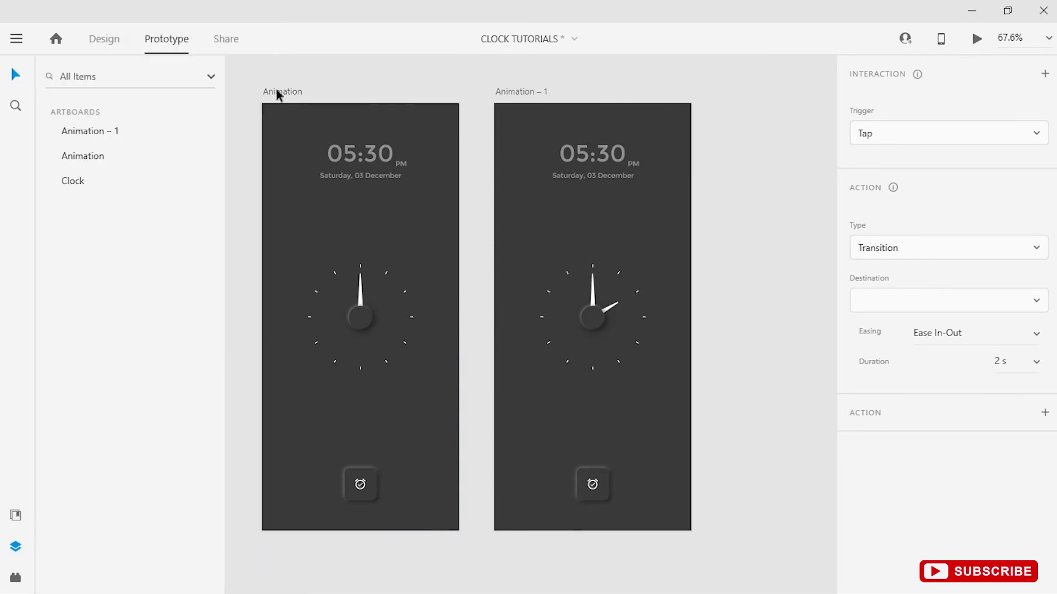
pyautogui.click(276, 93)
pyautogui.click(949, 133)
pyautogui.click(762, 279)
# Duplicate the Animation – 1 artboard, place the copy directly beside it and select its small hand.
pyautogui.scroll(-3, 628, 253)
pyautogui.click(587, 154)
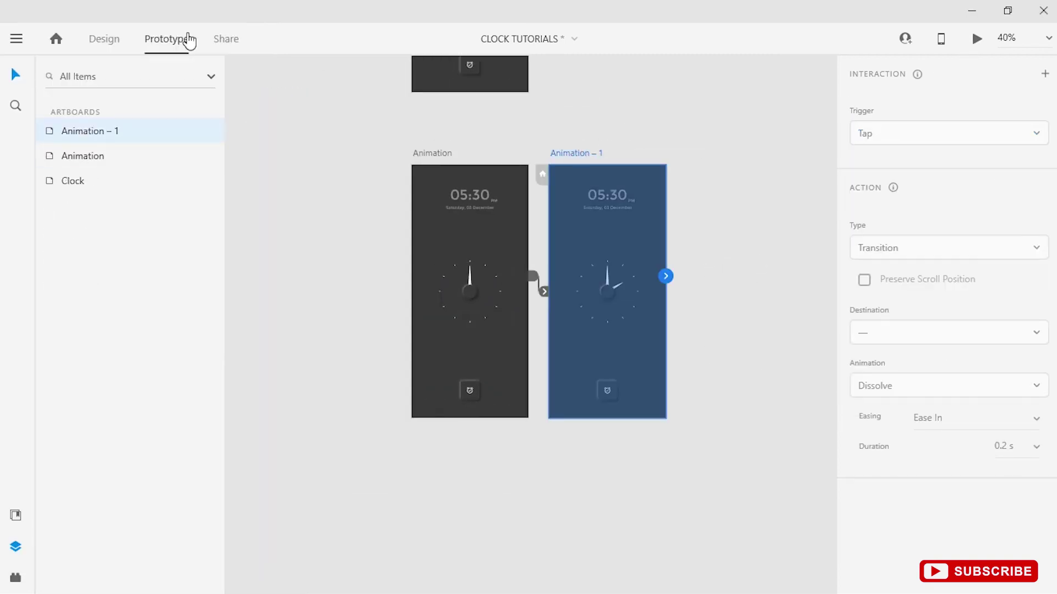
pyautogui.click(105, 40)
pyautogui.moveTo(581, 152); pyautogui.dragTo(721, 149)
pyautogui.scroll(2, 758, 281)
pyautogui.moveTo(758, 281); pyautogui.dragTo(696, 266)
pyautogui.scroll(3, 696, 266)
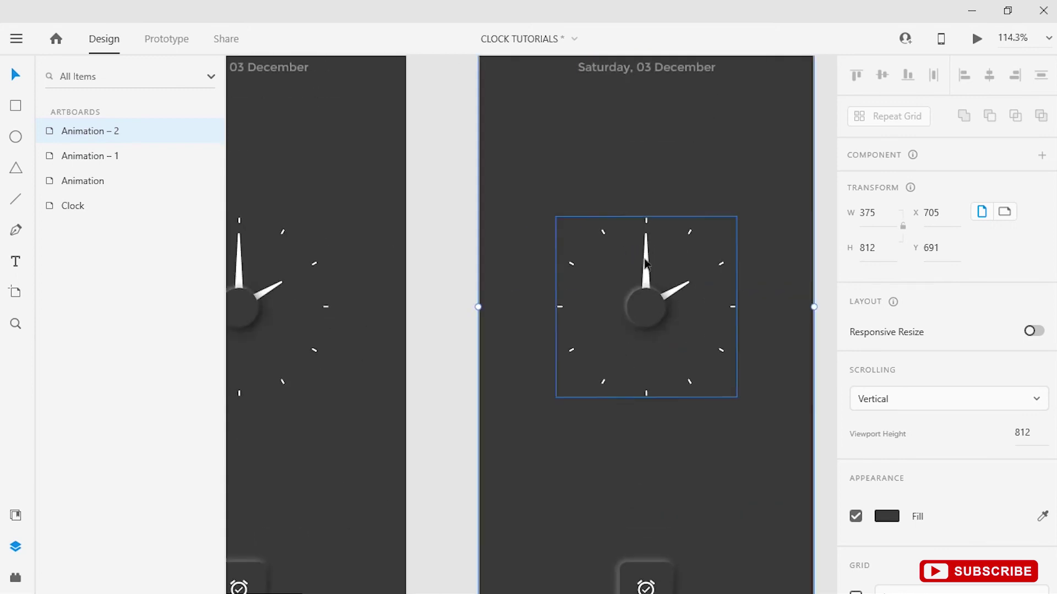
pyautogui.click(696, 266)
pyautogui.moveTo(680, 292); pyautogui.dragTo(681, 293)
pyautogui.scroll(-5, 651, 353)
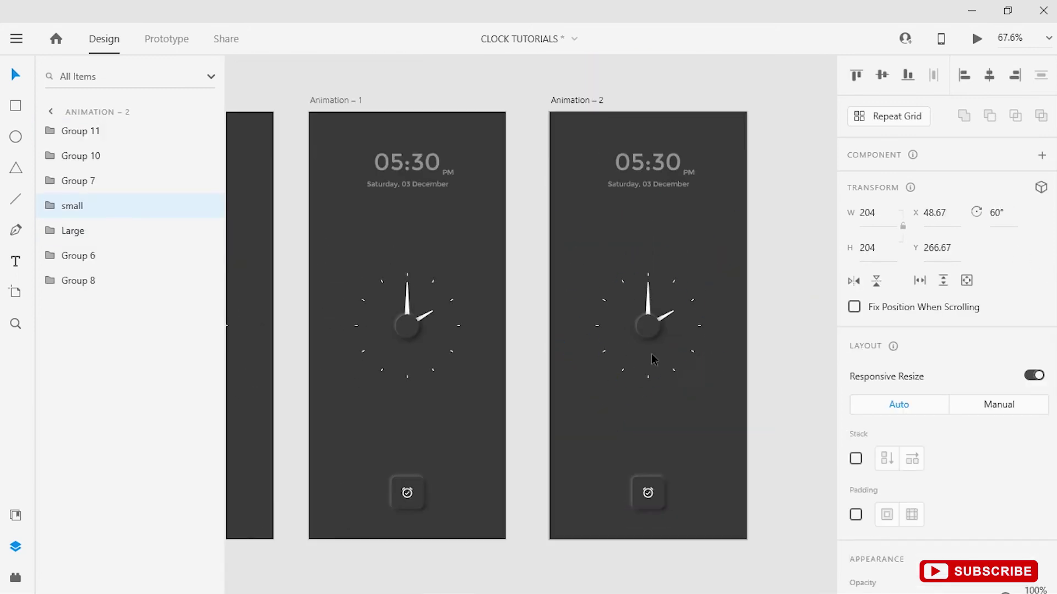
# Place Component 3 at the dial centre on Animation – 2, send it behind all layers, ungroup the component and regroup it.
pyautogui.click(15, 515)
pyautogui.moveTo(132, 485); pyautogui.dragTo(673, 326)
pyautogui.click(15, 547)
pyautogui.moveTo(112, 133); pyautogui.dragTo(109, 333)
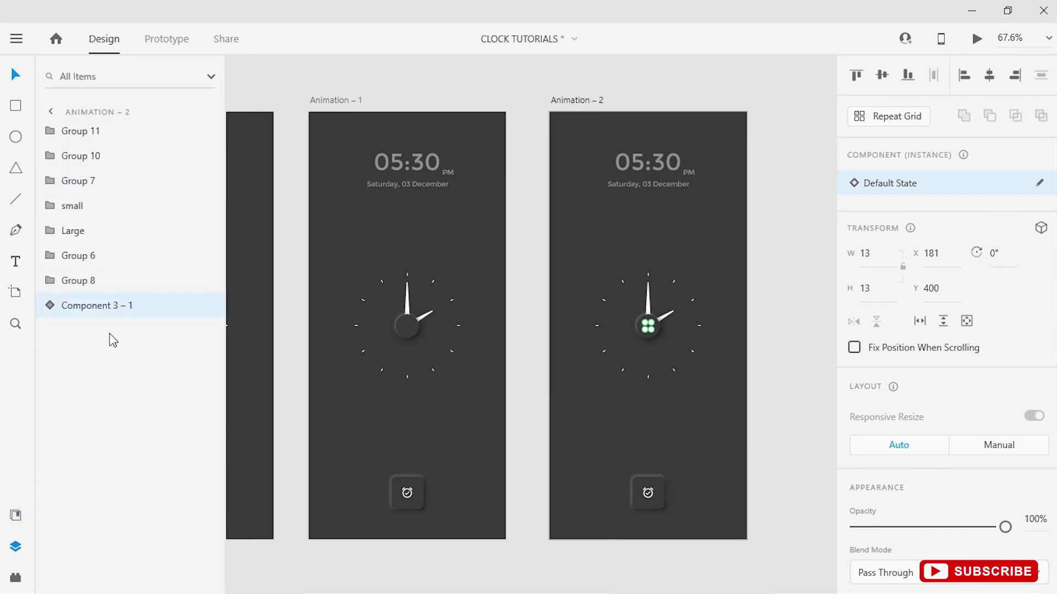
pyautogui.hotkey('ctrl', 'shift', 'g')
pyautogui.hotkey('ctrl', 'g')
# Duplicate the Animation – 2 artboard and place the copy directly beside it.
pyautogui.scroll(-3, 454, 362)
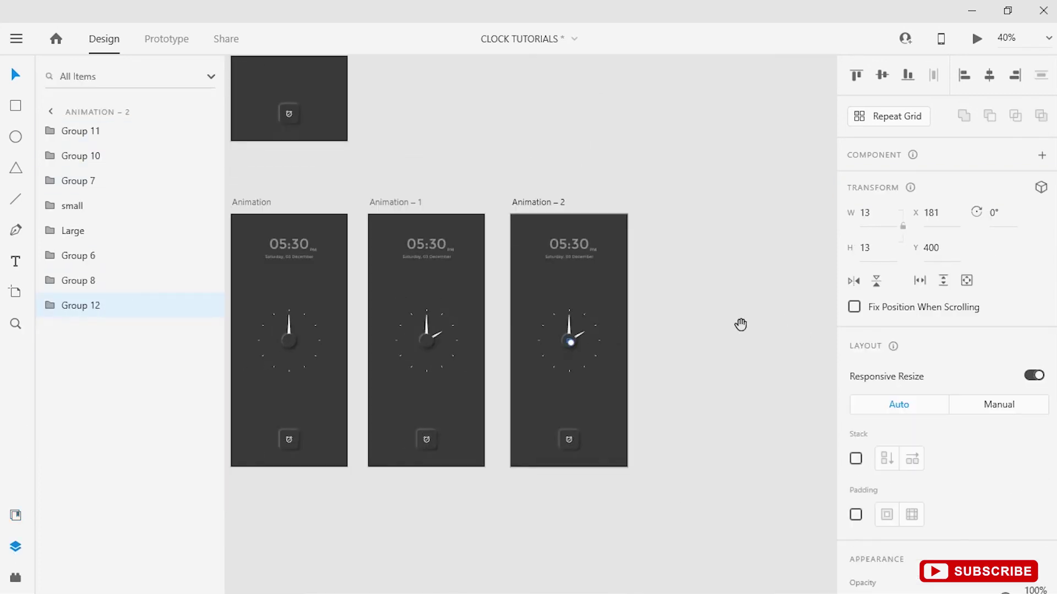
pyautogui.click(539, 204)
pyautogui.moveTo(539, 208); pyautogui.dragTo(672, 204)
# On the Animation – 3 artboard, set the large hand's rotation to 359.9°.
pyautogui.scroll(4, 718, 360)
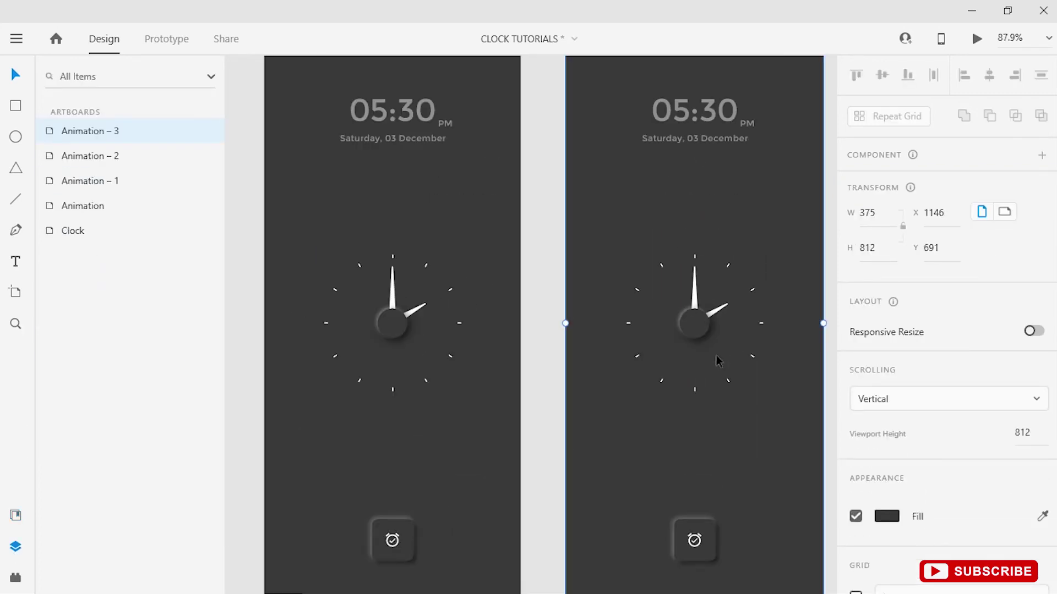
pyautogui.scroll(1, 717, 361)
pyautogui.moveTo(696, 317); pyautogui.dragTo(668, 337)
pyautogui.scroll(-1, 666, 336)
pyautogui.click(664, 334)
pyautogui.click(662, 302)
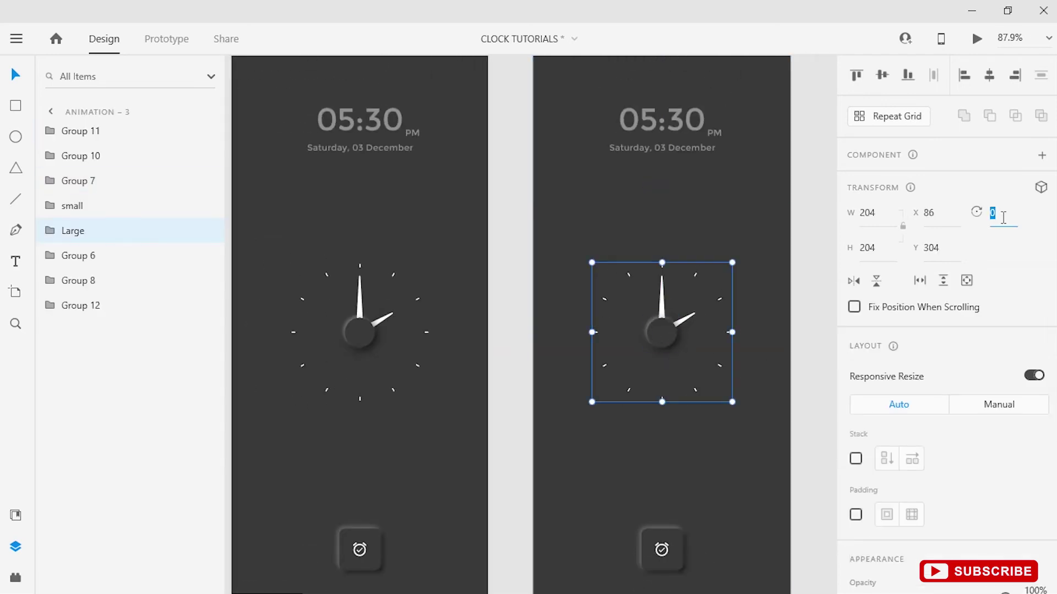
pyautogui.click(1003, 218)
pyautogui.write('359.9')
pyautogui.press('Return')
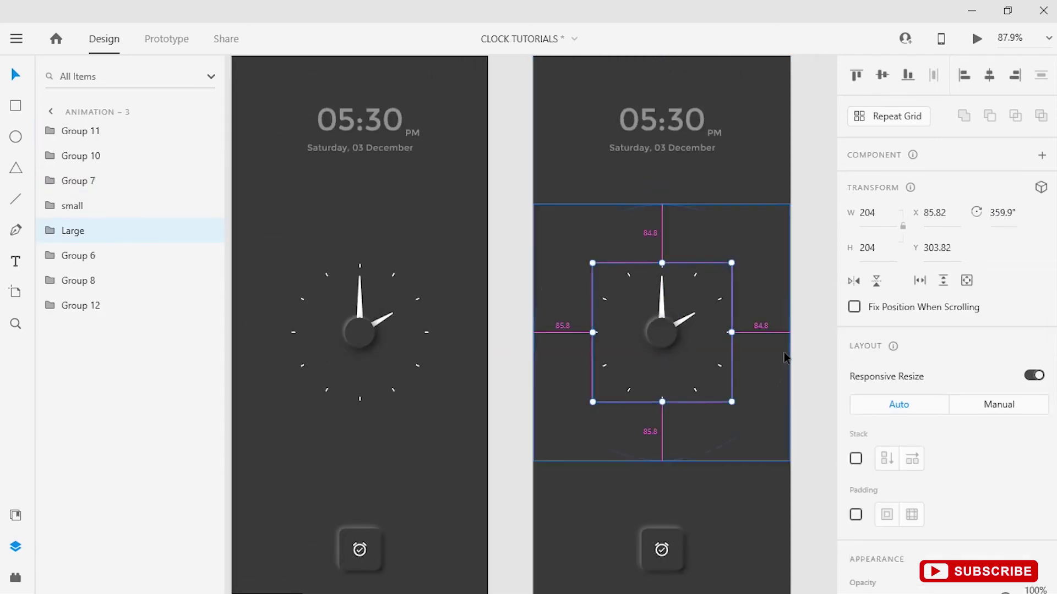
# On the Animation – 2 artboard, rotate the small hand to the one o'clock mark.
pyautogui.scroll(-2, 786, 357)
pyautogui.scroll(1, 561, 354)
pyautogui.click(541, 329)
pyautogui.press('Return')
pyautogui.scroll(-1, 628, 377)
pyautogui.click(635, 375)
# On Animation – 3, enlarge the ring in Group 12 to 375 × 375, with border size 8 and 0% opacity.
pyautogui.click(737, 349)
pyautogui.click(95, 309)
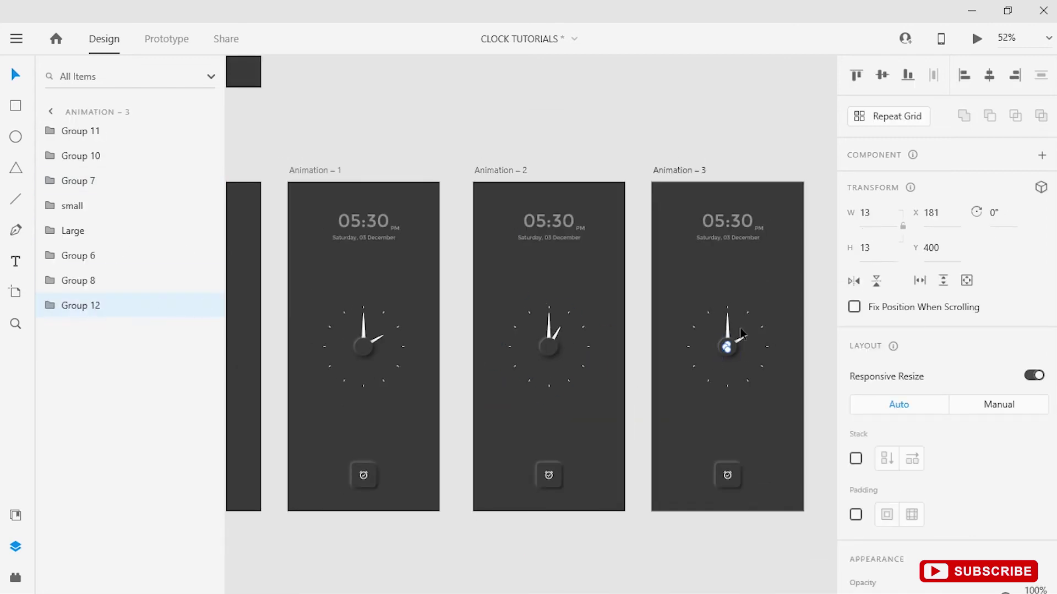
pyautogui.scroll(2, 741, 334)
pyautogui.moveTo(692, 343); pyautogui.dragTo(782, 222)
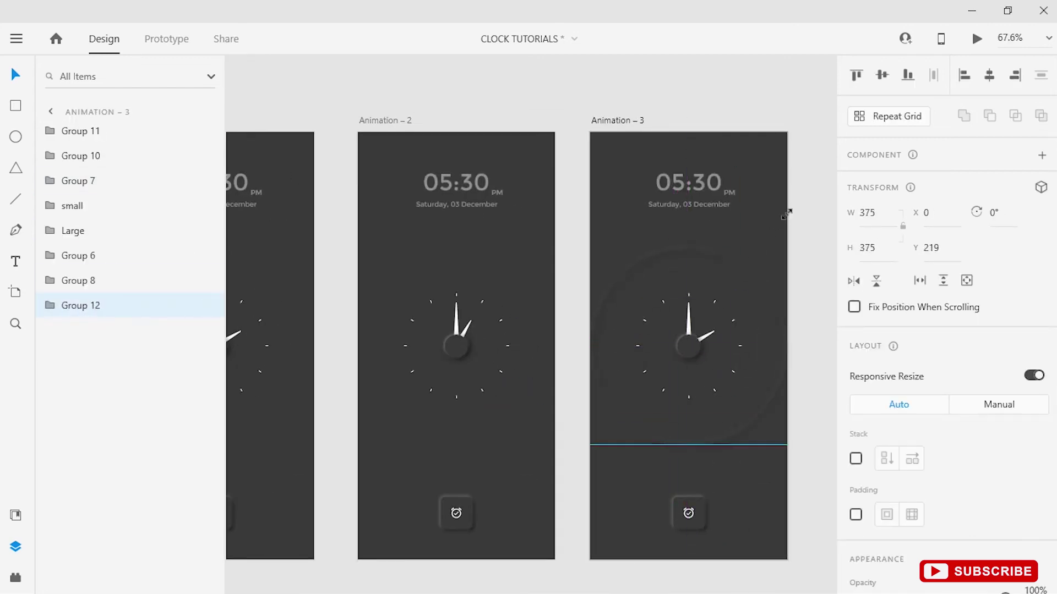
pyautogui.scroll(-4, 901, 429)
pyautogui.click(899, 514)
pyautogui.write('8')
pyautogui.press('Return')
# Duplicate the Animation – 3 artboard and place the copy directly beside it.
pyautogui.scroll(-4, 788, 358)
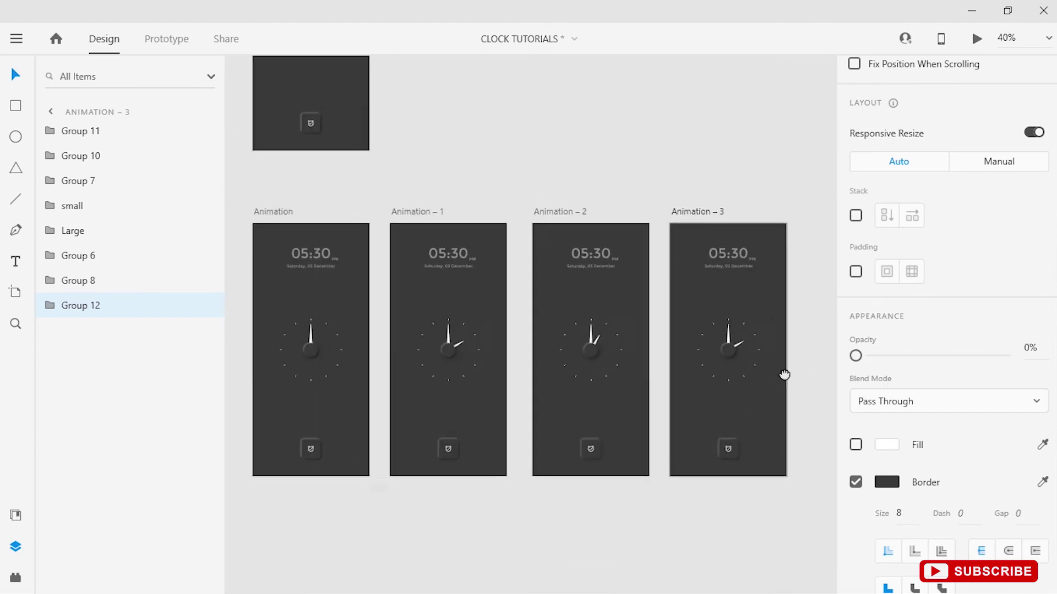
pyautogui.moveTo(783, 373); pyautogui.dragTo(680, 366)
pyautogui.click(648, 199)
pyautogui.click(589, 203)
pyautogui.hotkey('ctrl', 'd')
pyautogui.moveTo(730, 171); pyautogui.dragTo(641, 160)
# On the Animation – 4 artboard, set the large hand's rotation to 360°.
pyautogui.scroll(4, 679, 316)
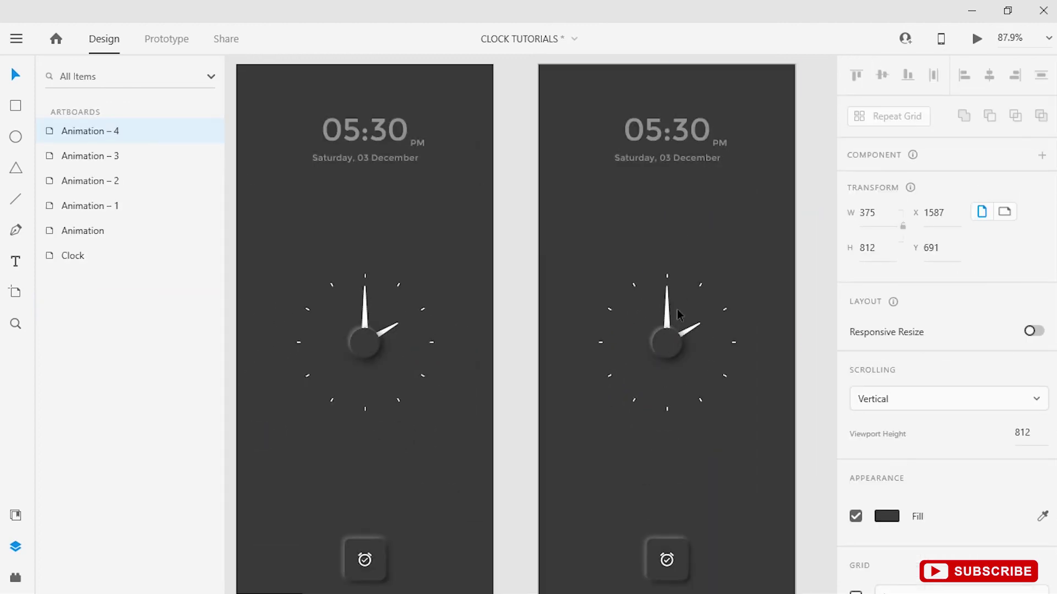
pyautogui.click(679, 316)
pyautogui.click(1005, 214)
pyautogui.write('360')
pyautogui.press('Return')
# Place Component 3 at the dial centre on Animation – 4, ungroup and regroup it, and send it behind all layers.
pyautogui.click(15, 515)
pyautogui.moveTo(129, 455); pyautogui.dragTo(679, 340)
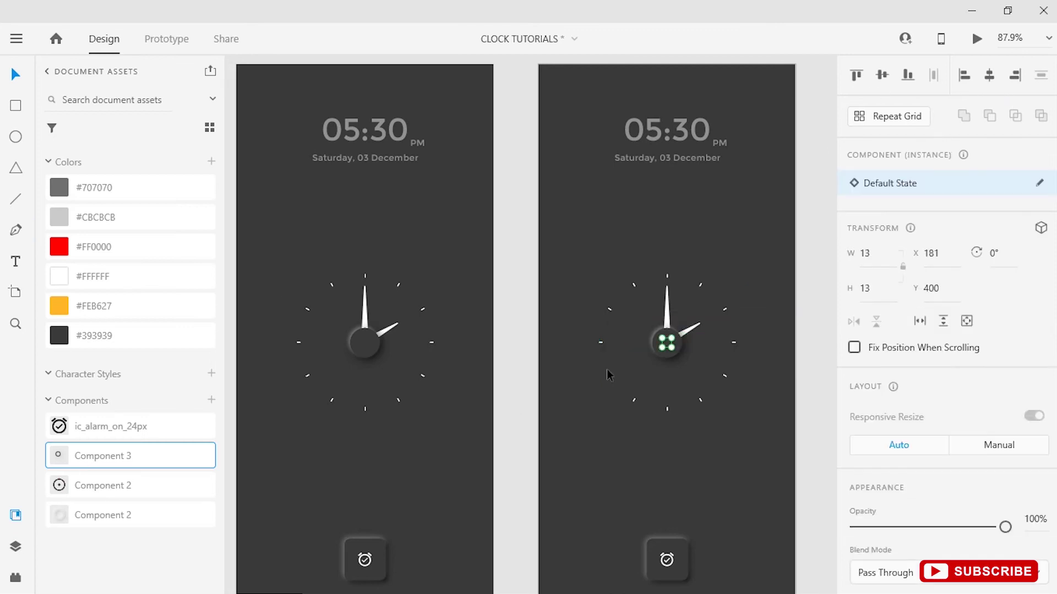
pyautogui.hotkey('ctrl', 'shift', 'g')
pyautogui.hotkey('ctrl', 'g')
pyautogui.click(16, 546)
pyautogui.moveTo(90, 141); pyautogui.dragTo(94, 337)
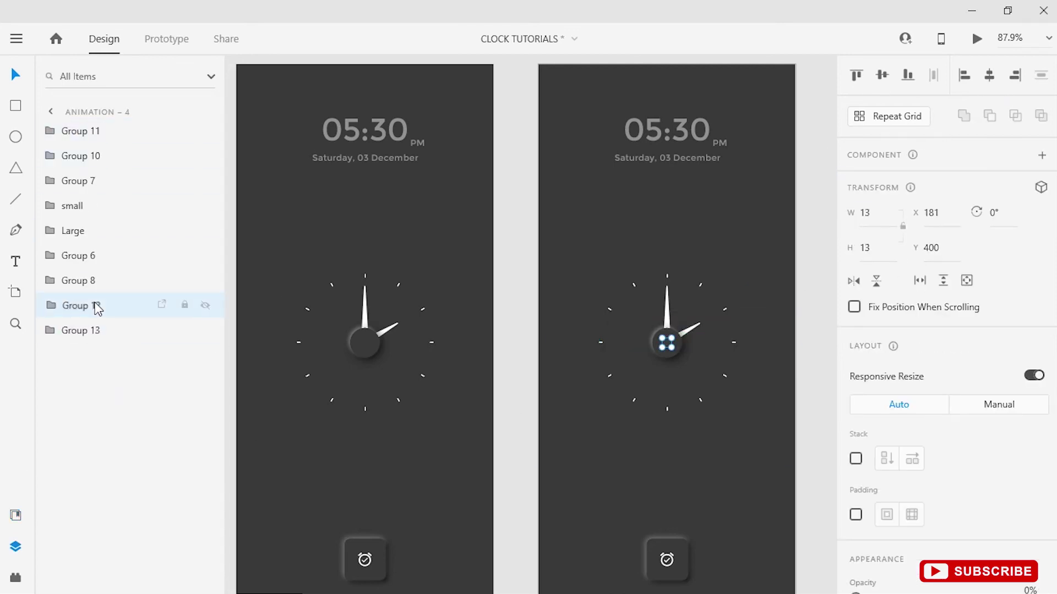
# Delete Group 12 and Group 8 from the Animation – 4 artboard.
pyautogui.click(95, 304)
pyautogui.press('Delete')
pyautogui.click(87, 286)
pyautogui.press('Delete')
pyautogui.click(85, 284)
# Duplicate the Animation – 4 artboard and place the copy directly beside it.
pyautogui.scroll(-3, 712, 388)
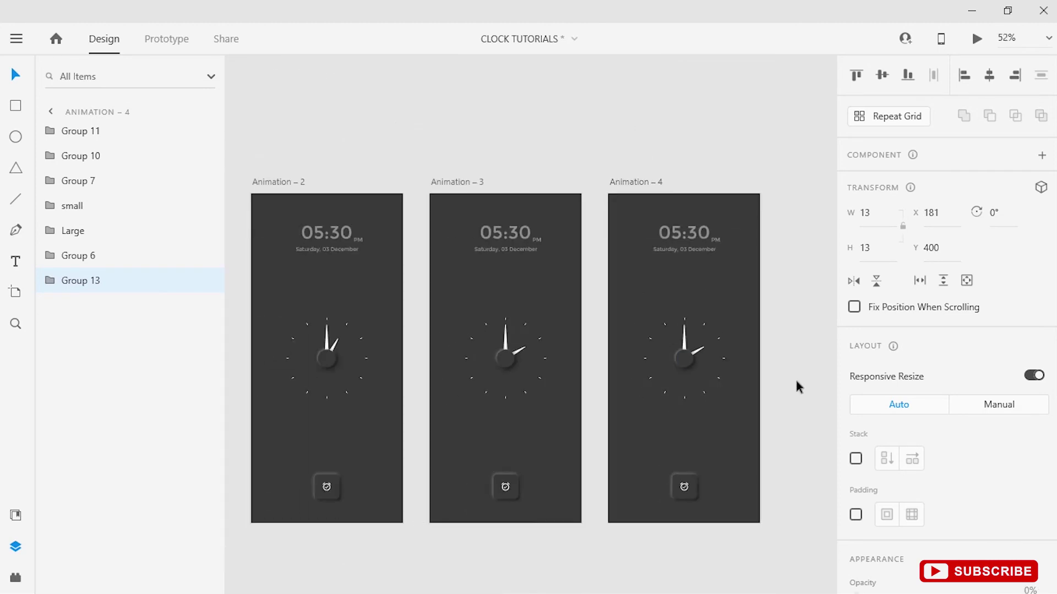
pyautogui.click(785, 391)
pyautogui.moveTo(784, 391); pyautogui.dragTo(717, 386)
pyautogui.moveTo(567, 175); pyautogui.dragTo(745, 176)
pyautogui.moveTo(744, 171); pyautogui.dragTo(603, 176)
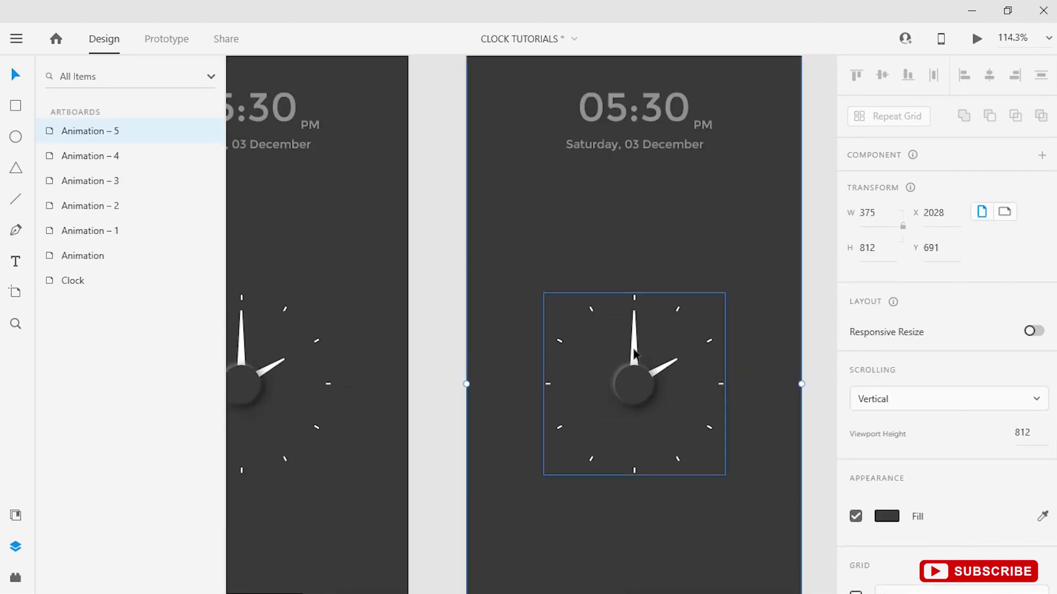
# On the Animation – 5 artboard, set the large hand's rotation to 359.9° and the small hand's rotation to 90°.
pyautogui.click(1012, 219)
pyautogui.click(674, 369)
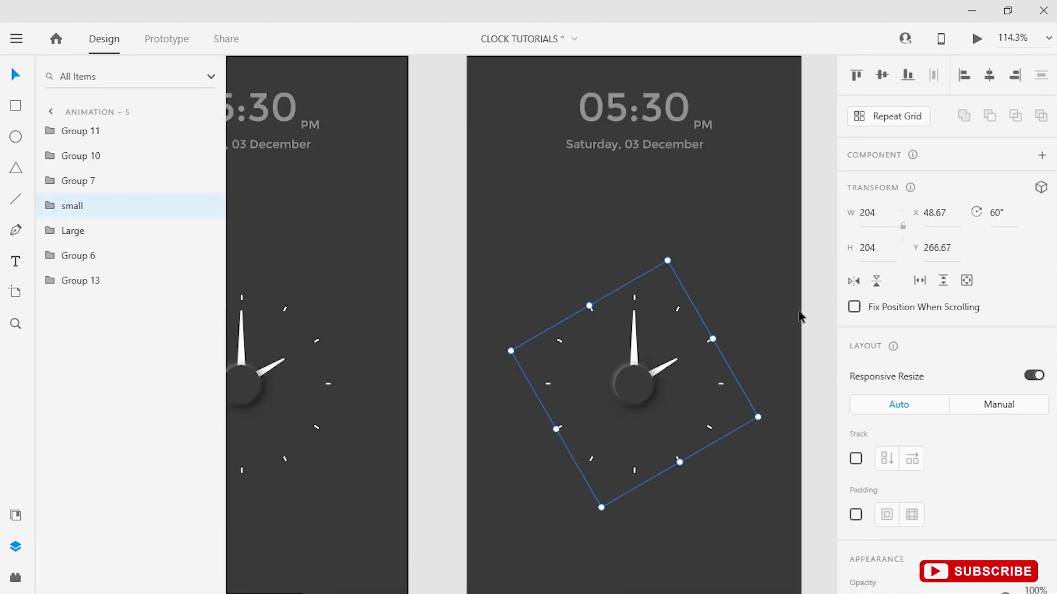
pyautogui.click(637, 389)
# On Animation – 5, enlarge the ring in Group 13 to 375 × 375, with border size 8 and 0% opacity.
pyautogui.click(78, 281)
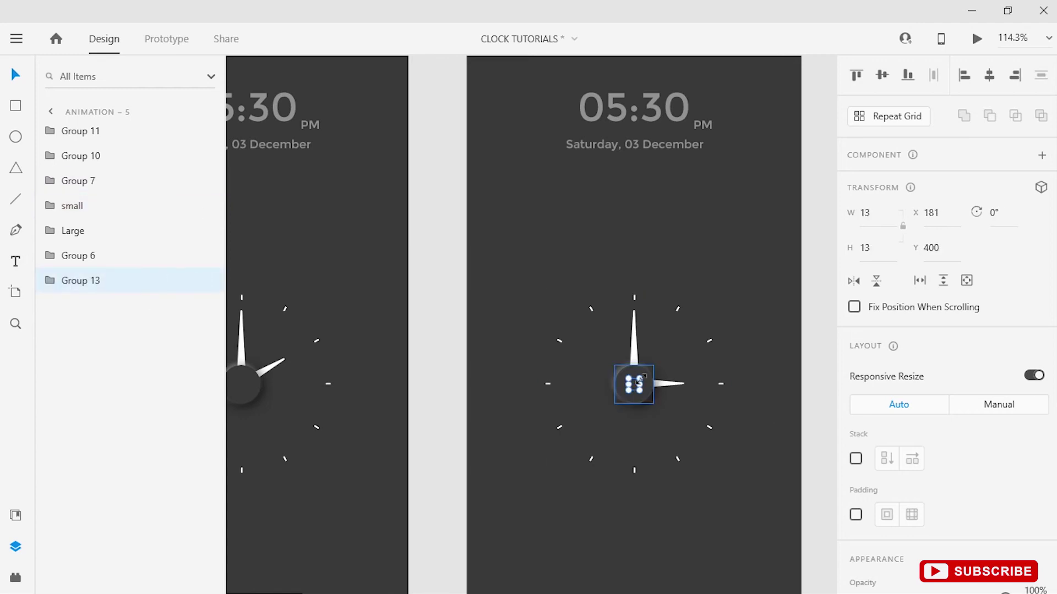
pyautogui.moveTo(810, 177); pyautogui.dragTo(801, 189)
pyautogui.scroll(-4, 910, 418)
pyautogui.click(911, 515)
pyautogui.write('8')
pyautogui.press('Return')
pyautogui.moveTo(1005, 355); pyautogui.dragTo(769, 369)
# Duplicate the Animation – 5 artboard beside the original and select the large hand on the copy.
pyautogui.scroll(-5, 776, 331)
pyautogui.click(580, 183)
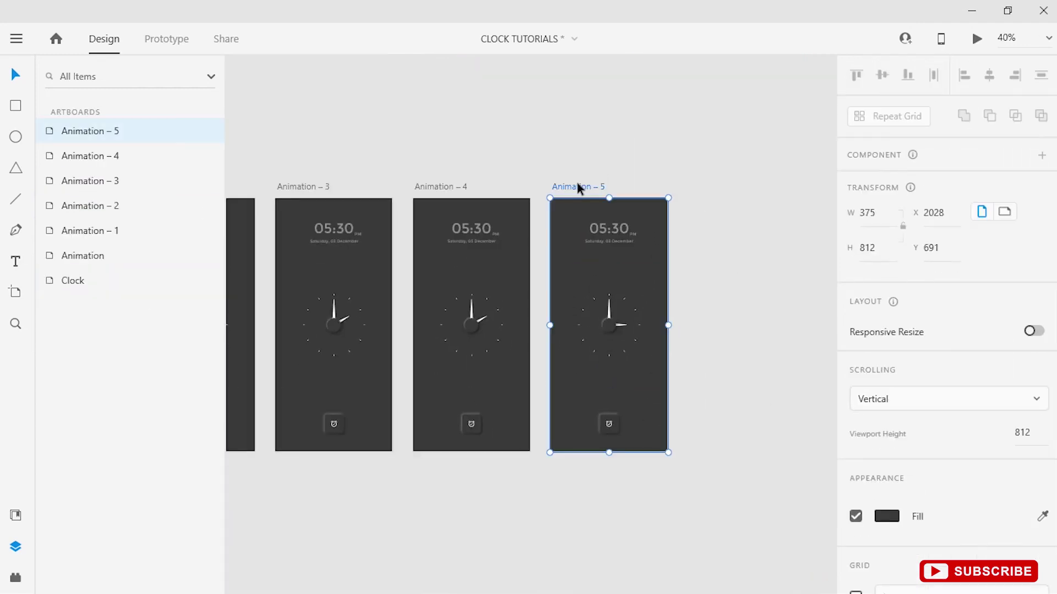
pyautogui.hotkey('ctrl', 'd')
pyautogui.scroll(4, 651, 303)
pyautogui.click(651, 303)
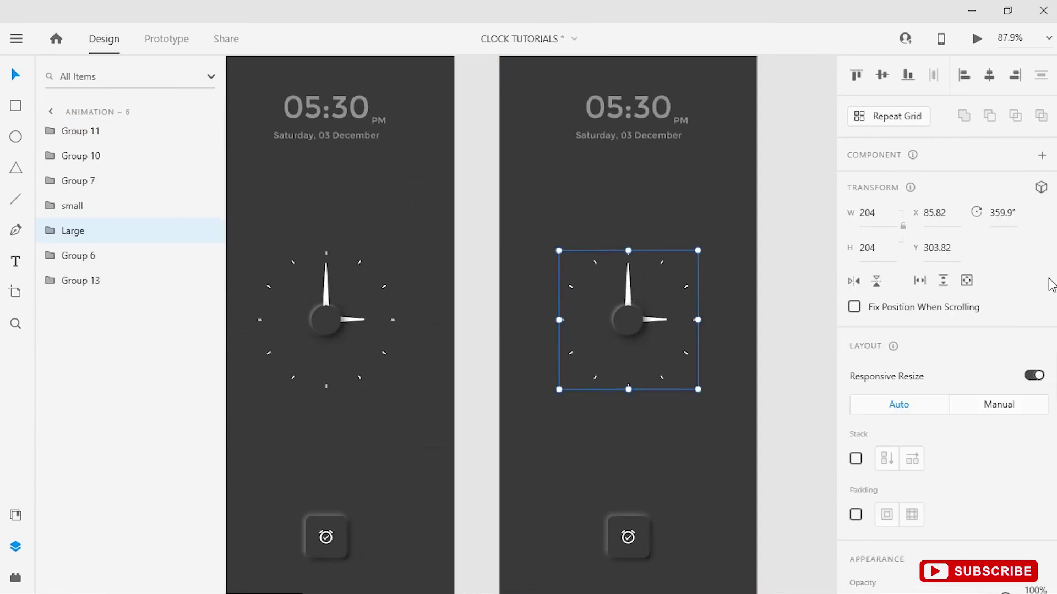
# Place Component 3 at the dial centre on Animation – 6, ungroup and regroup it, and send it behind all layers.
pyautogui.click(15, 516)
pyautogui.click(93, 455)
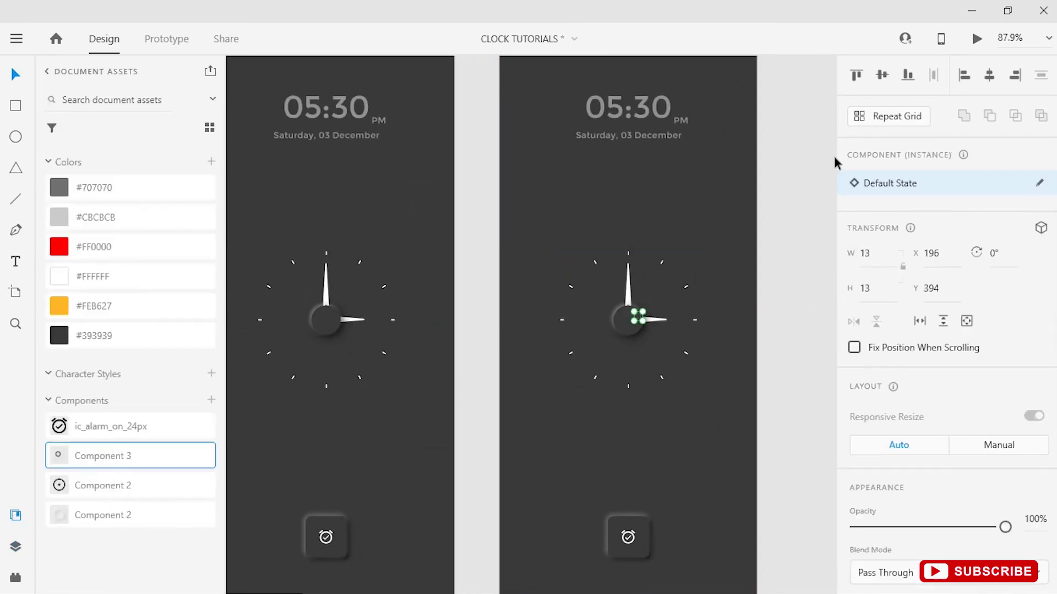
pyautogui.hotkey('ctrl', 'shift', 'g')
pyautogui.hotkey('ctrl', 'g')
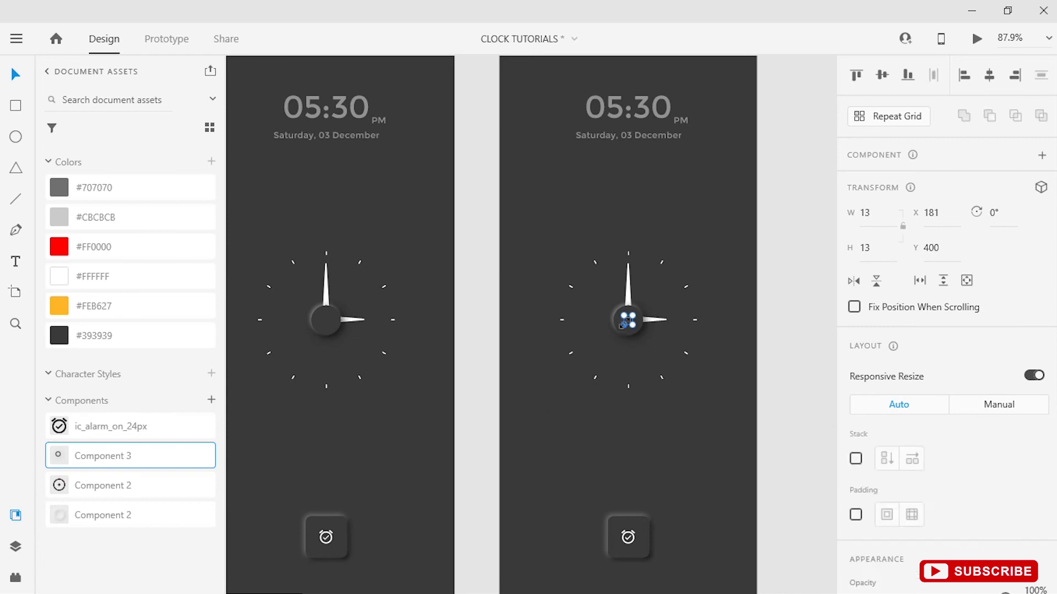
pyautogui.click(22, 548)
pyautogui.moveTo(105, 132); pyautogui.dragTo(105, 324)
pyautogui.click(87, 281)
pyautogui.click(83, 258)
pyautogui.click(88, 278)
pyautogui.click(92, 307)
pyautogui.click(627, 281)
pyautogui.click(663, 320)
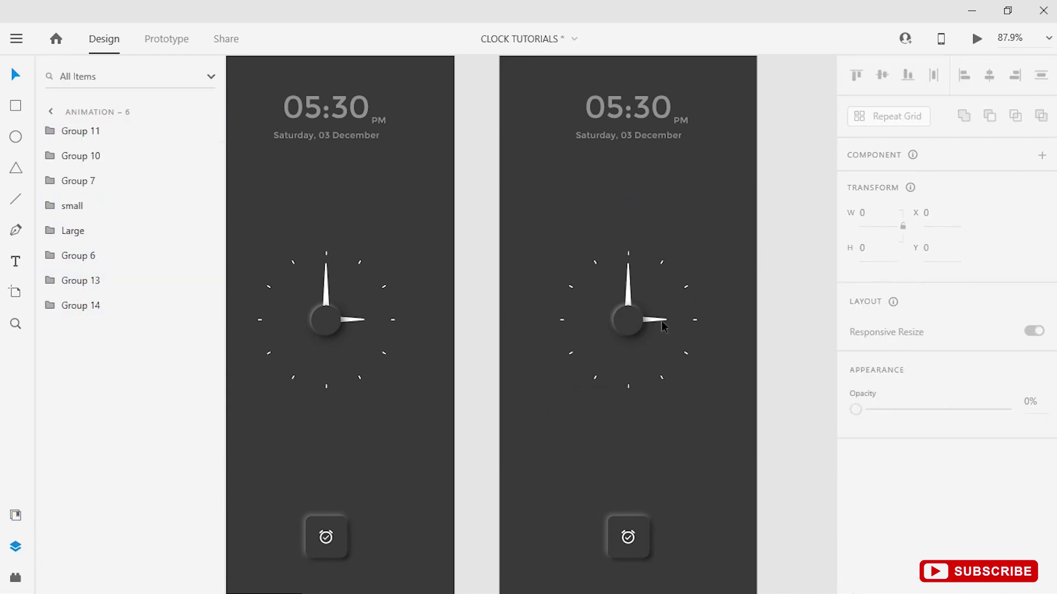
# Duplicate the Animation – 6 artboard and place the copy directly beside it.
pyautogui.scroll(-5, 664, 322)
pyautogui.hscroll(1, 687, 248)
pyautogui.moveTo(569, 183); pyautogui.dragTo(703, 187)
pyautogui.scroll(5, 759, 315)
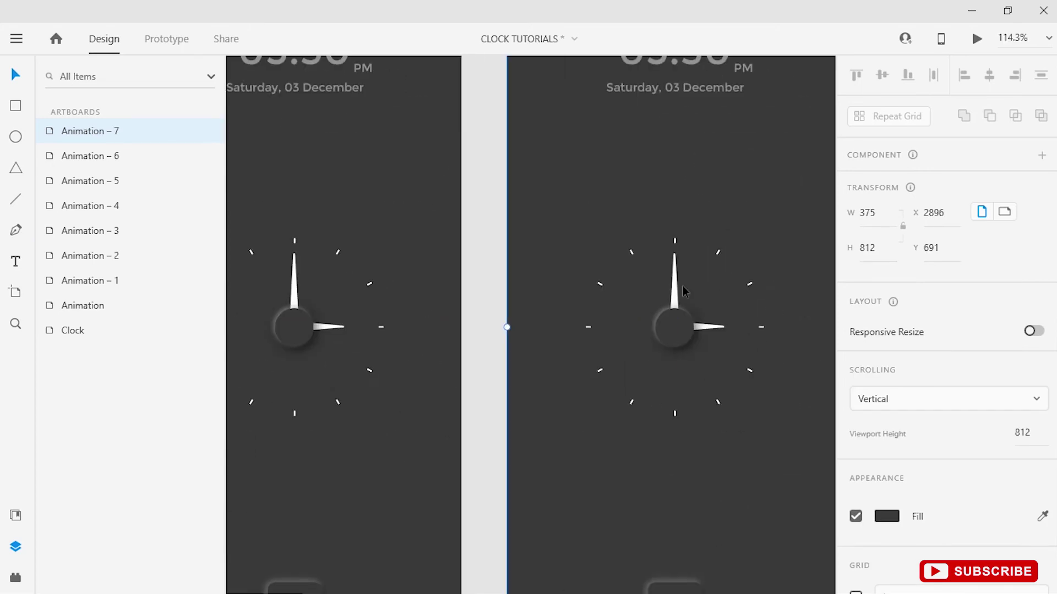
# On the Animation – 7 artboard, rotate the small hand to the four o'clock mark.
pyautogui.click(676, 287)
pyautogui.click(696, 345)
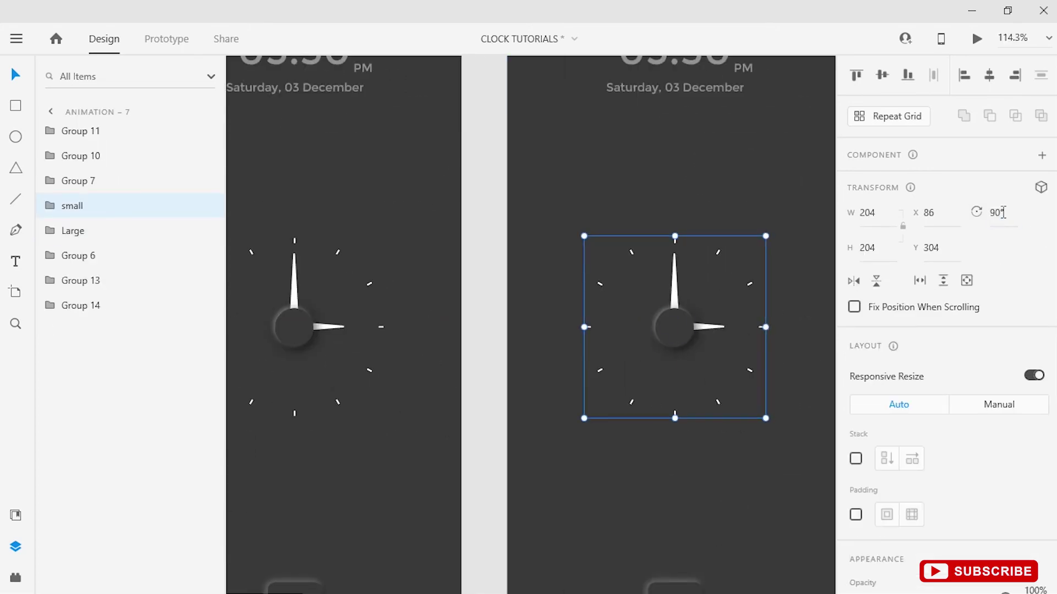
pyautogui.click(682, 330)
# On Animation – 7, enlarge the ring in Group 14 to the full artboard width and set its opacity to 0%.
pyautogui.click(82, 308)
pyautogui.moveTo(680, 321); pyautogui.dragTo(756, 247)
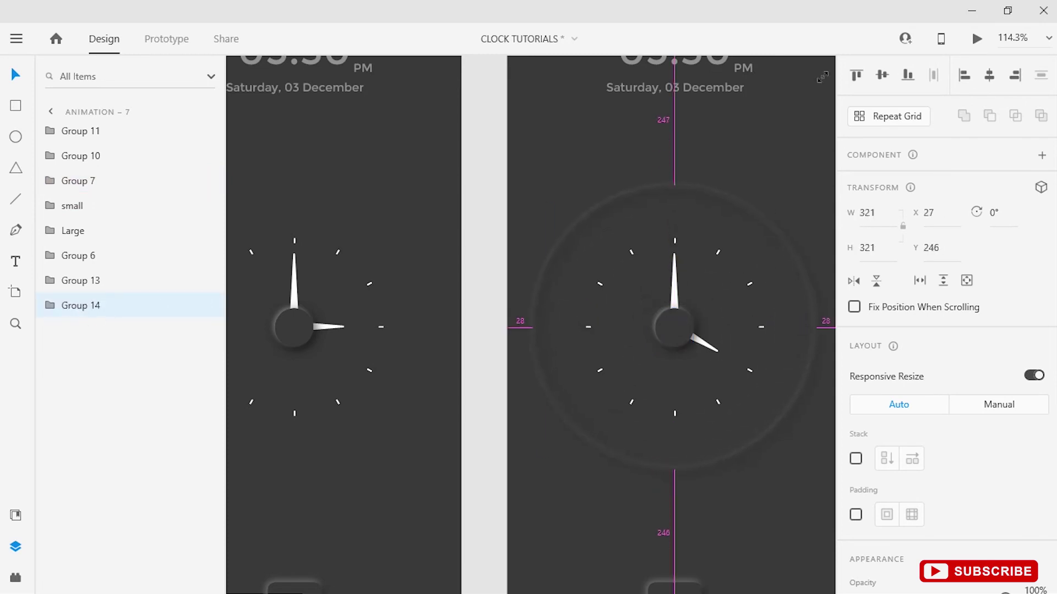
pyautogui.moveTo(821, 78); pyautogui.dragTo(748, 170)
pyautogui.scroll(-6, 936, 331)
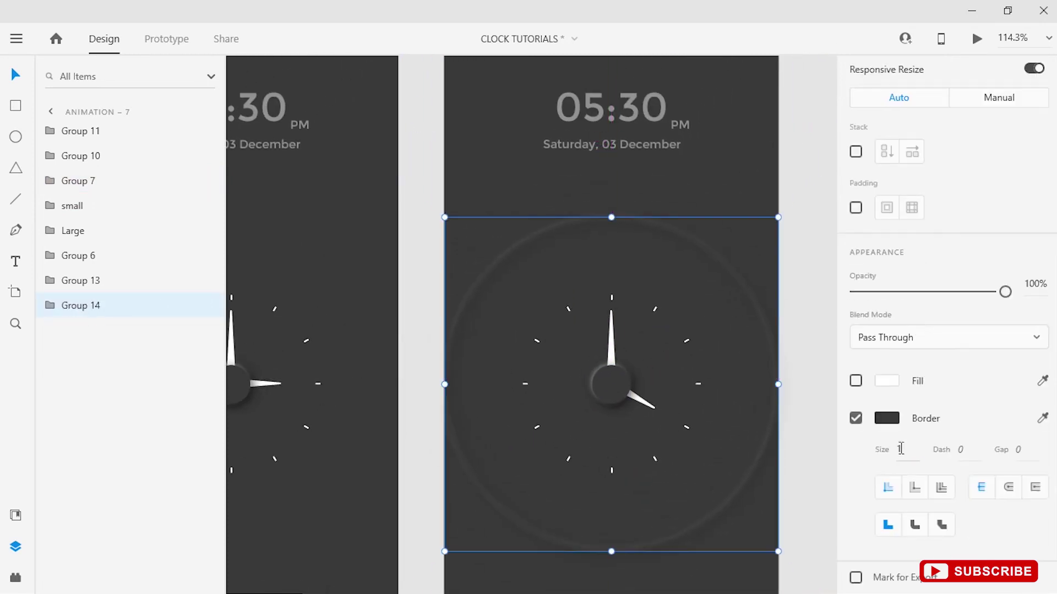
pyautogui.moveTo(1003, 290); pyautogui.dragTo(844, 290)
pyautogui.hotkey('ctrl', '0')
# Duplicate the Animation – 7 artboard directly beside it and set the copy's large hand rotation to 0°.
pyautogui.moveTo(746, 300); pyautogui.dragTo(653, 289)
pyautogui.click(567, 170)
pyautogui.moveTo(564, 179); pyautogui.dragTo(702, 177)
pyautogui.scroll(5, 755, 305)
pyautogui.moveTo(756, 306); pyautogui.dragTo(675, 262)
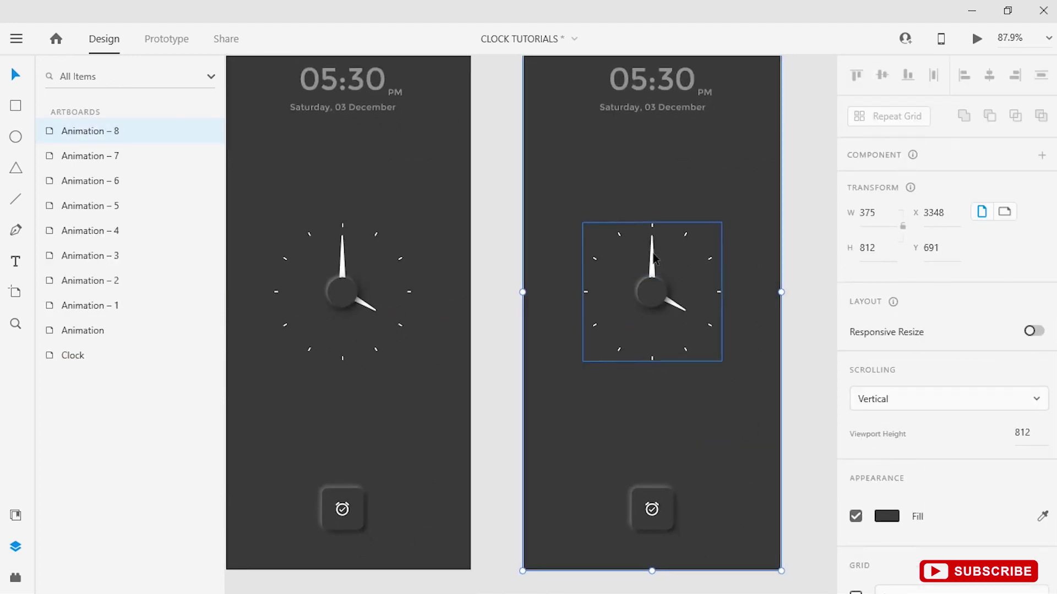
pyautogui.click(653, 258)
pyautogui.click(1003, 211)
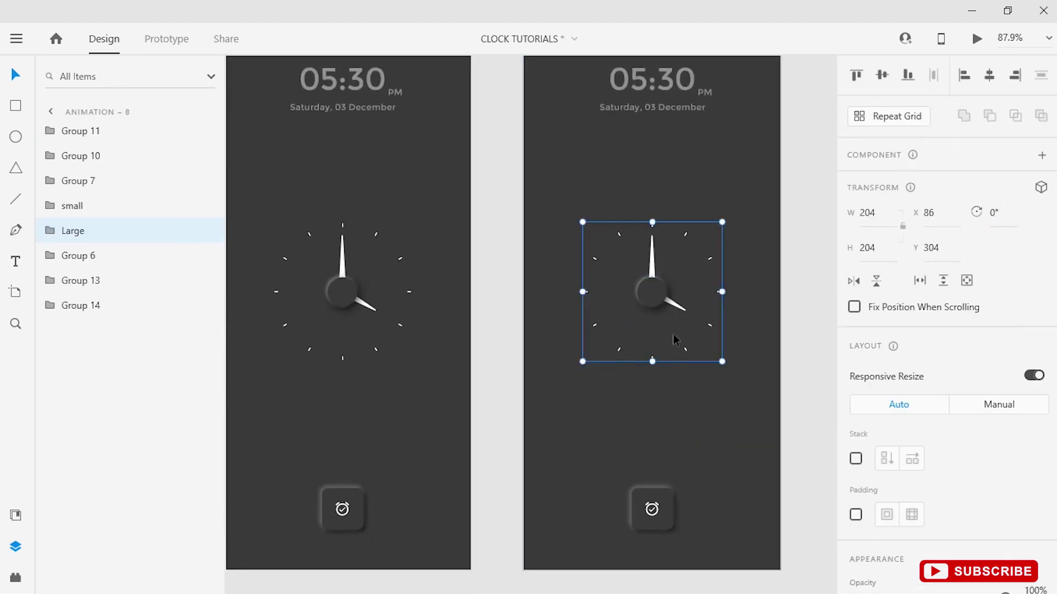
# Place Component 3 at the dial centre on Animation – 8, ungroup and regroup it, and send it to the back.
pyautogui.click(85, 287)
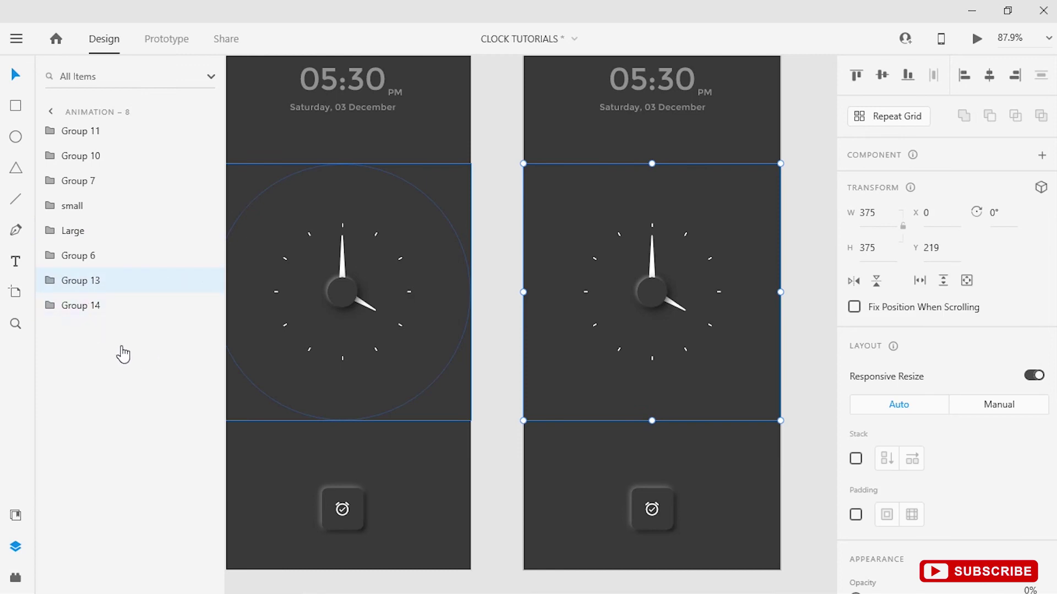
pyautogui.hotkey('ctrl', '-')
pyautogui.click(15, 515)
pyautogui.moveTo(99, 455); pyautogui.dragTo(643, 306)
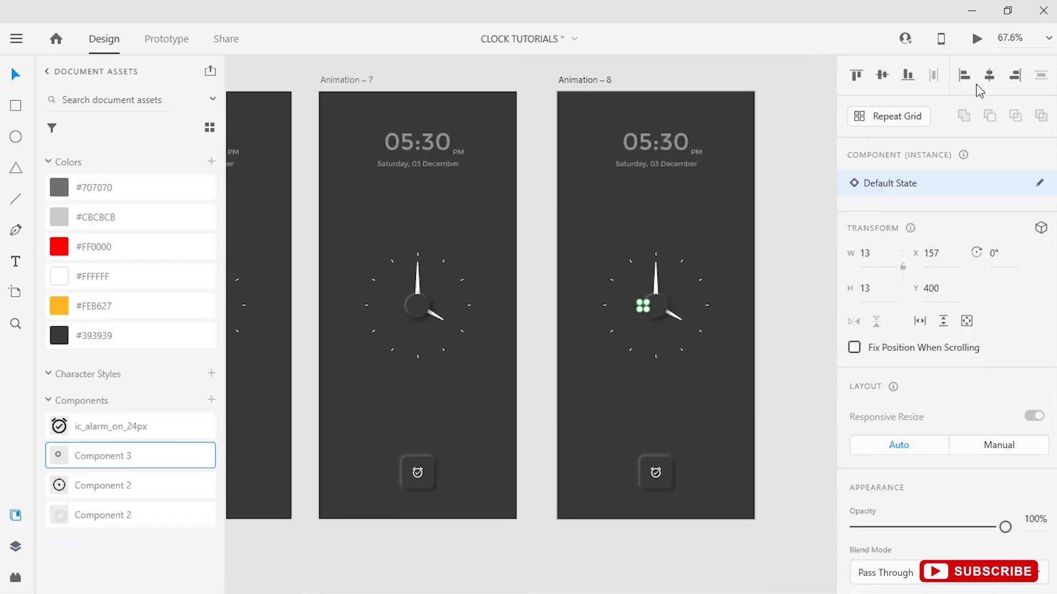
pyautogui.hotkey('ctrl', 'shift', 'g')
pyautogui.click(16, 547)
pyautogui.hotkey('ctrl', 'g')
pyautogui.hotkey('ctrl', 'shift', '[')
# Delete the old ring groups, Group 13 and Group 14, from the Animation – 8 artboard.
pyautogui.click(87, 306)
pyautogui.keyDown('shift'); pyautogui.click(95, 284); pyautogui.keyUp('shift')
pyautogui.press('Delete')
pyautogui.click(77, 257)
pyautogui.click(80, 281)
pyautogui.click(787, 286)
# Duplicate the Animation – 8 artboard directly beside it and set the copy's large hand rotation to 359.9°.
pyautogui.moveTo(814, 316); pyautogui.dragTo(747, 332)
pyautogui.moveTo(503, 96); pyautogui.dragTo(747, 96)
pyautogui.moveTo(827, 292); pyautogui.dragTo(682, 309)
pyautogui.scroll(6, 682, 309)
pyautogui.click(682, 310)
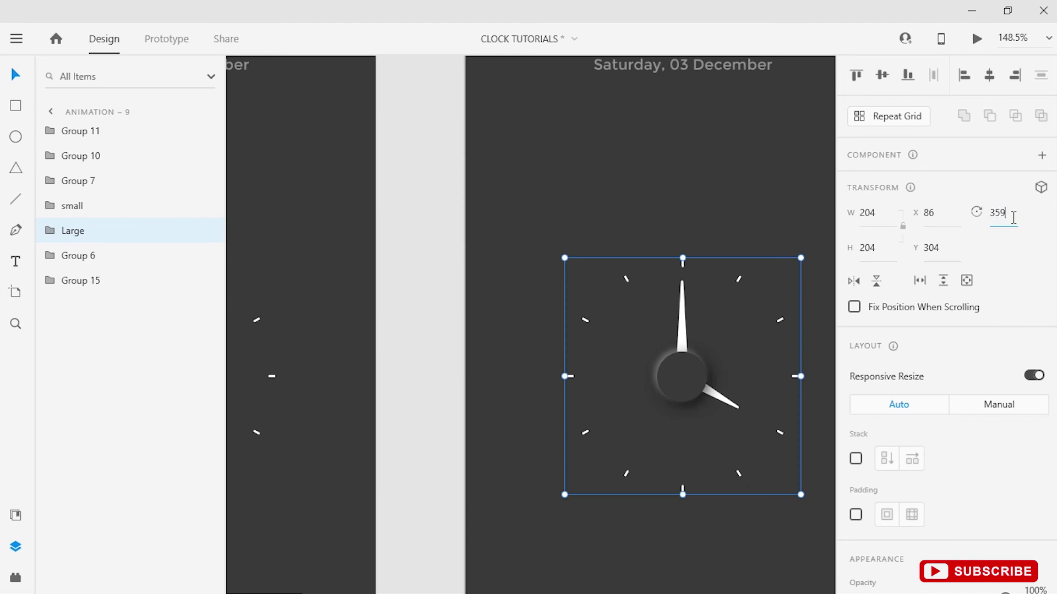
pyautogui.press('Return')
# On the Animation – 9 artboard, set the small hand's rotation to 150°.
pyautogui.scroll(-4, 722, 351)
pyautogui.scroll(2, 723, 374)
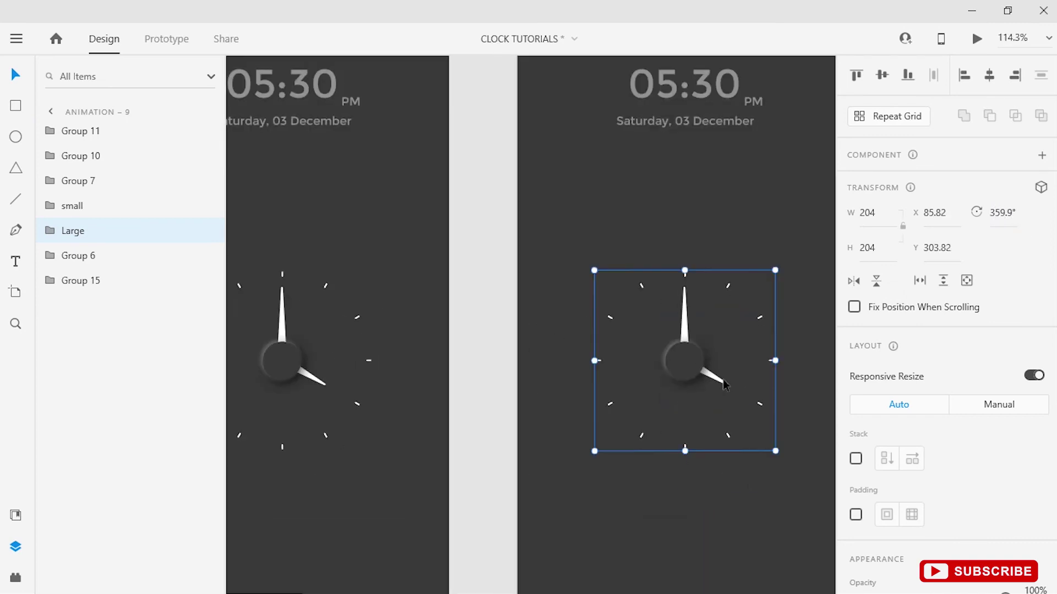
pyautogui.click(723, 379)
pyautogui.click(713, 380)
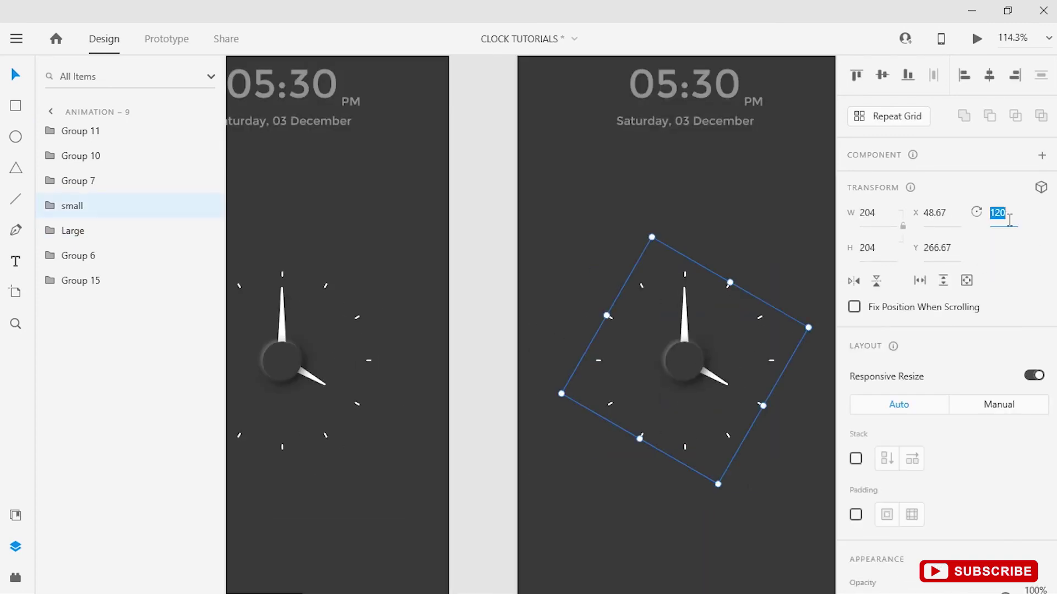
pyautogui.scroll(-3, 709, 411)
# Enlarge the Group 15 ring on Animation – 9 to the full artboard width, with border size 8 and opacity 0%.
pyautogui.click(80, 280)
pyautogui.moveTo(820, 234); pyautogui.dragTo(820, 235)
pyautogui.scroll(-5, 912, 440)
pyautogui.click(906, 451)
pyautogui.write('8')
pyautogui.press('Return')
pyautogui.moveTo(1005, 292); pyautogui.dragTo(854, 293)
pyautogui.scroll(-5, 734, 333)
# Duplicate the Animation – 9 artboard directly beside it and select the copy's large hand.
pyautogui.moveTo(725, 340); pyautogui.dragTo(389, 324)
pyautogui.keyDown('alt'); pyautogui.moveTo(359, 215); pyautogui.dragTo(469, 216); pyautogui.keyUp('alt')
pyautogui.click(490, 315)
pyautogui.scroll(3, 491, 317)
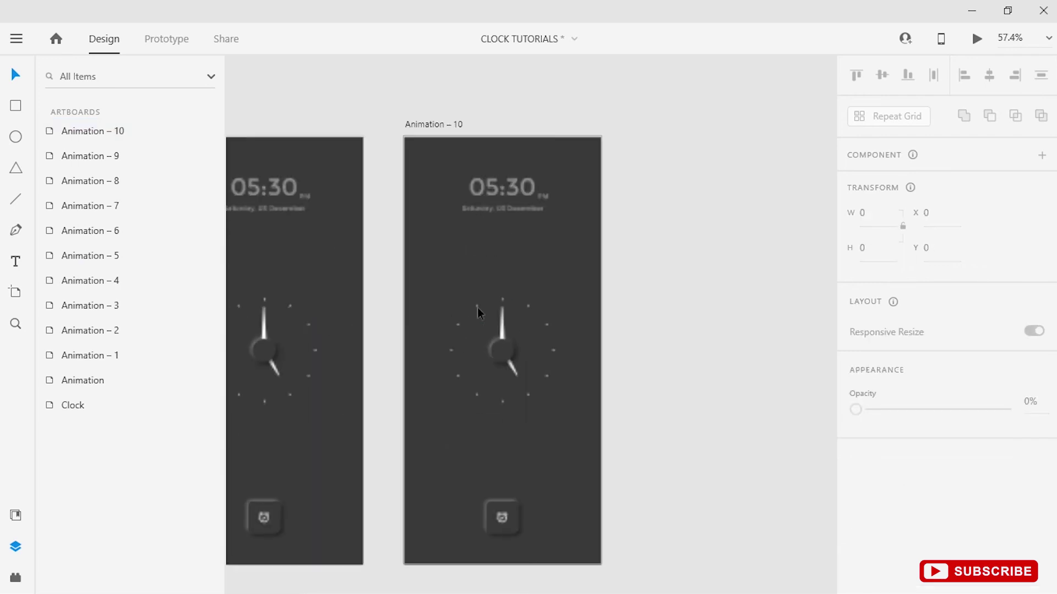
pyautogui.click(495, 330)
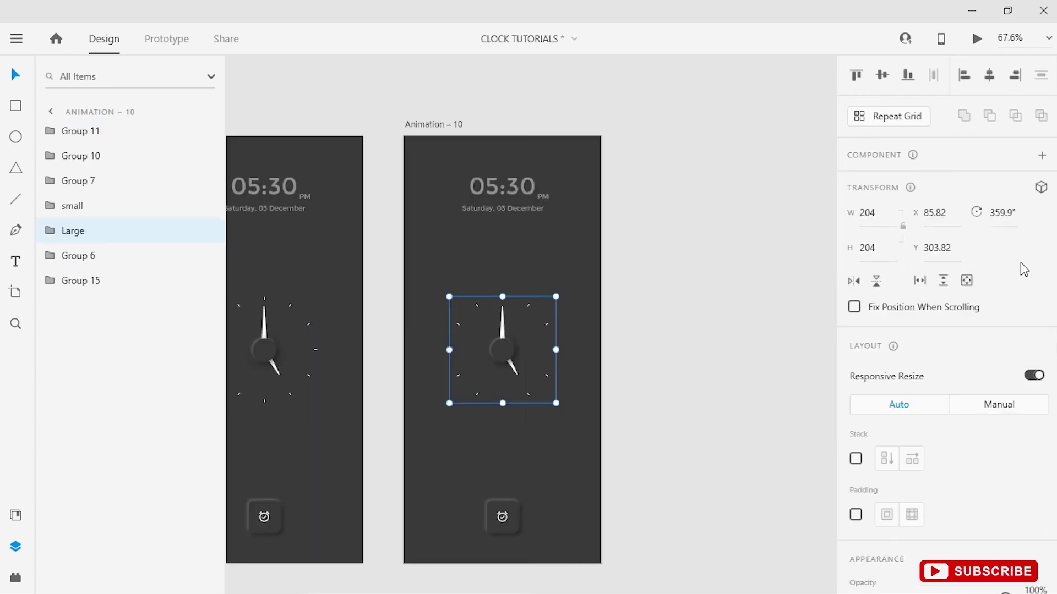
# Place Component 3 at the dial centre on Animation – 10 and turn it into a group at the back of the layers.
pyautogui.click(15, 517)
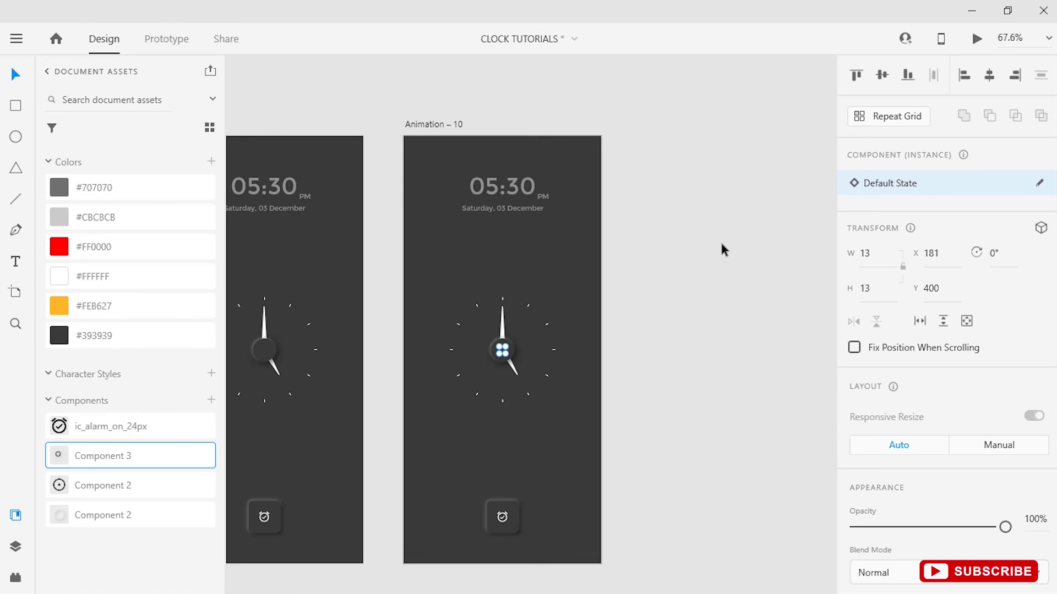
pyautogui.click(15, 544)
pyautogui.moveTo(88, 335); pyautogui.dragTo(88, 336)
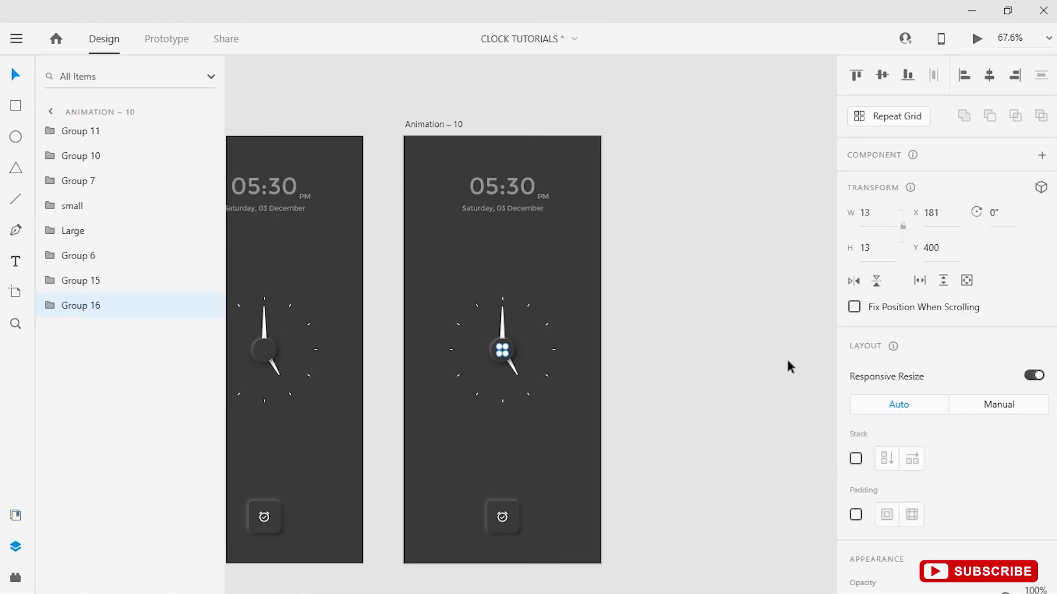
pyautogui.click(788, 362)
# Duplicate the Animation – 10 artboard directly beside it and set the copy's large hand rotation to 359.9°.
pyautogui.moveTo(439, 124); pyautogui.dragTo(660, 122)
pyautogui.scroll(5, 656, 326)
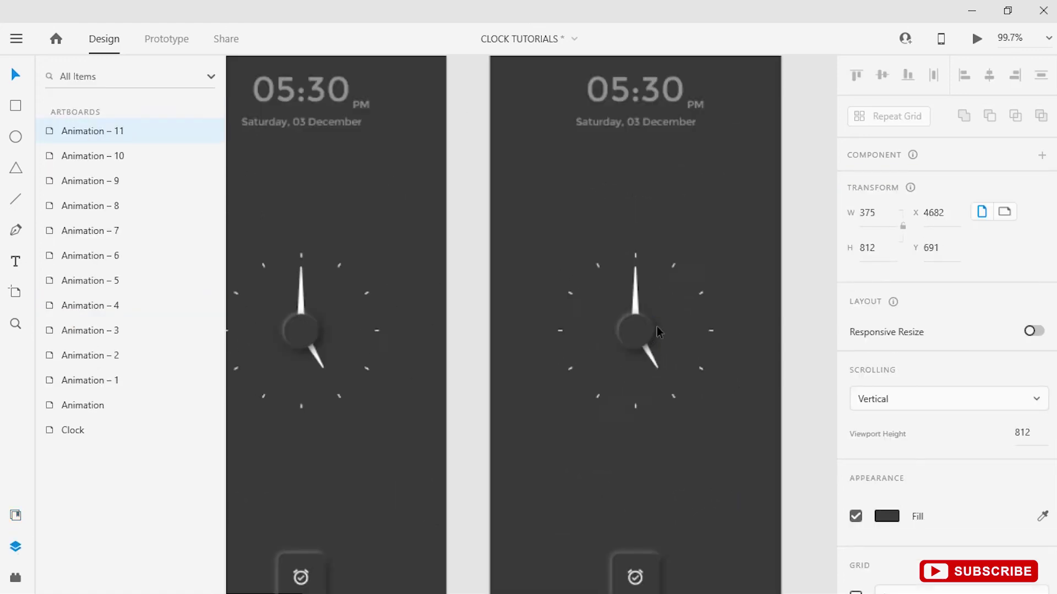
pyautogui.click(656, 330)
pyautogui.click(999, 214)
pyautogui.write('359.9')
pyautogui.press('Return')
# On the Animation – 11 artboard, set the small hand's rotation to 180°.
pyautogui.click(656, 403)
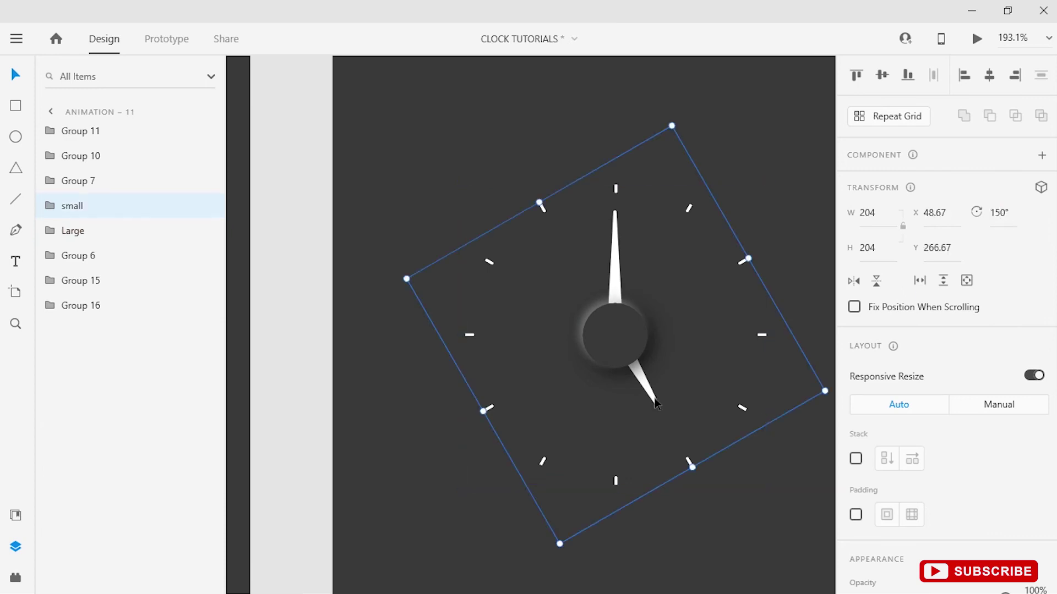
pyautogui.press('Return')
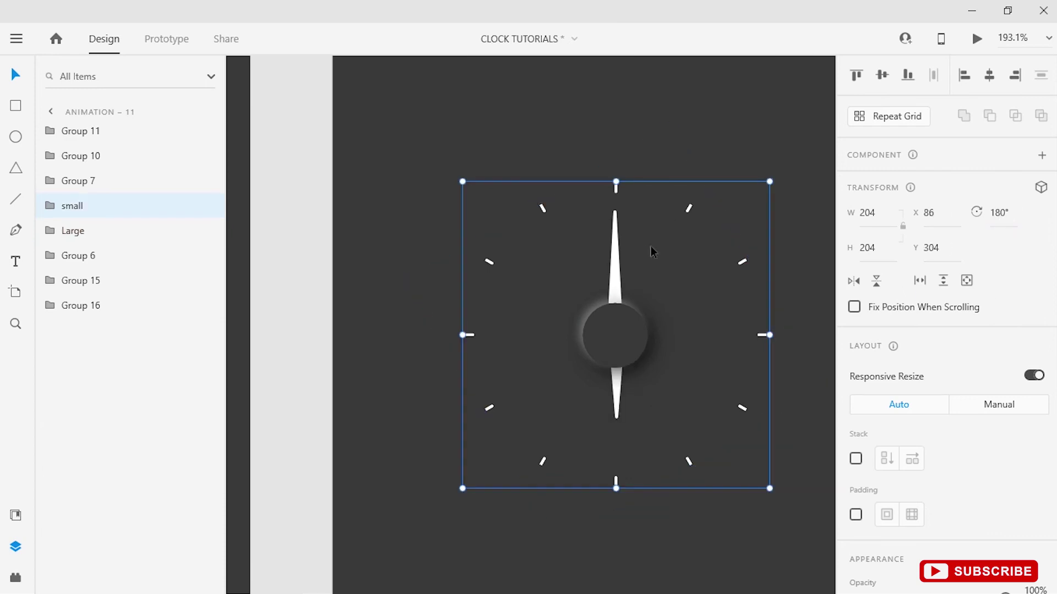
pyautogui.scroll(-3, 620, 337)
pyautogui.click(620, 338)
# Enlarge the Group 16 ring on Animation – 11 to the full artboard width, thicken its border and set its opacity to 0%.
pyautogui.click(88, 309)
pyautogui.moveTo(712, 212); pyautogui.dragTo(785, 169)
pyautogui.scroll(-5, 897, 456)
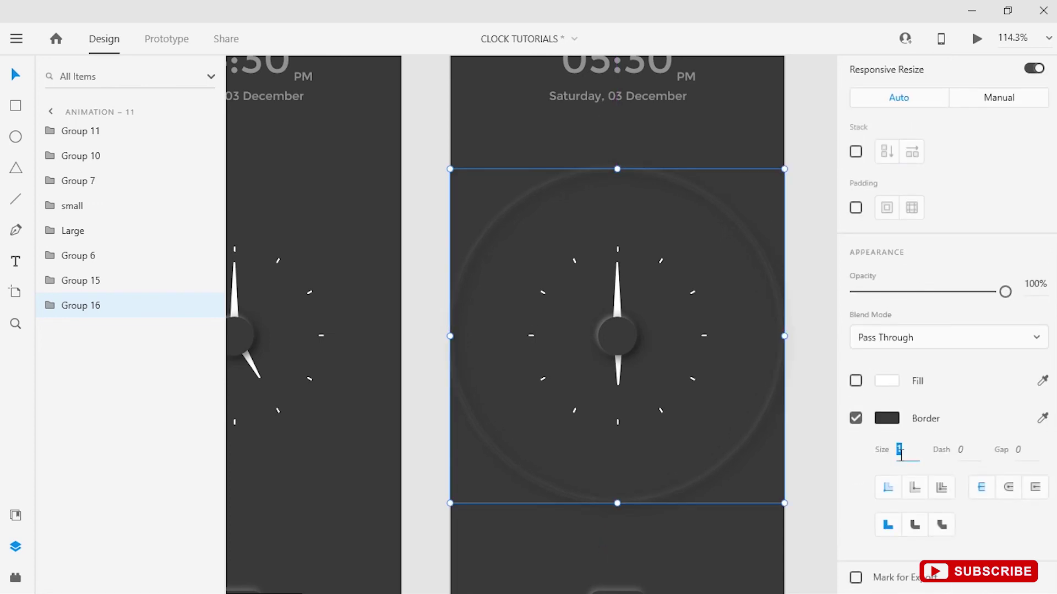
pyautogui.write('3')
pyautogui.press('Return')
pyautogui.moveTo(1005, 292); pyautogui.dragTo(850, 292)
pyautogui.scroll(-5, 706, 320)
pyautogui.hscroll(2, 705, 318)
# Duplicate the Animation – 11 artboard directly beside it and select the copy's large hand.
pyautogui.click(705, 318)
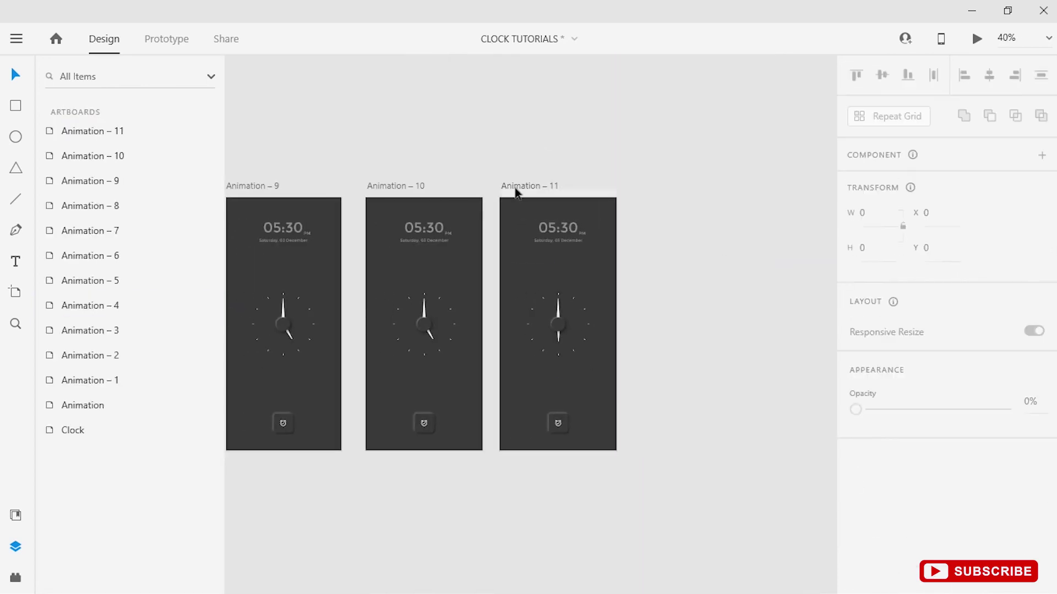
pyautogui.click(519, 186)
pyautogui.moveTo(520, 186); pyautogui.dragTo(671, 231)
pyautogui.scroll(3, 704, 341)
pyautogui.click(689, 260)
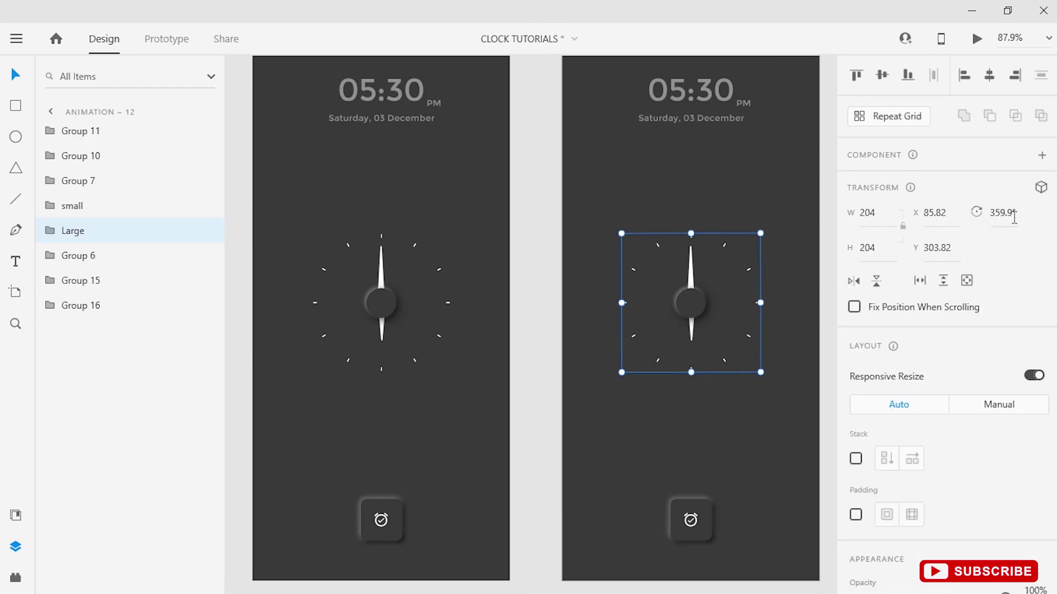
# Try a 210° rotation for the small hand on Animation – 12 and undo it.
pyautogui.click(692, 334)
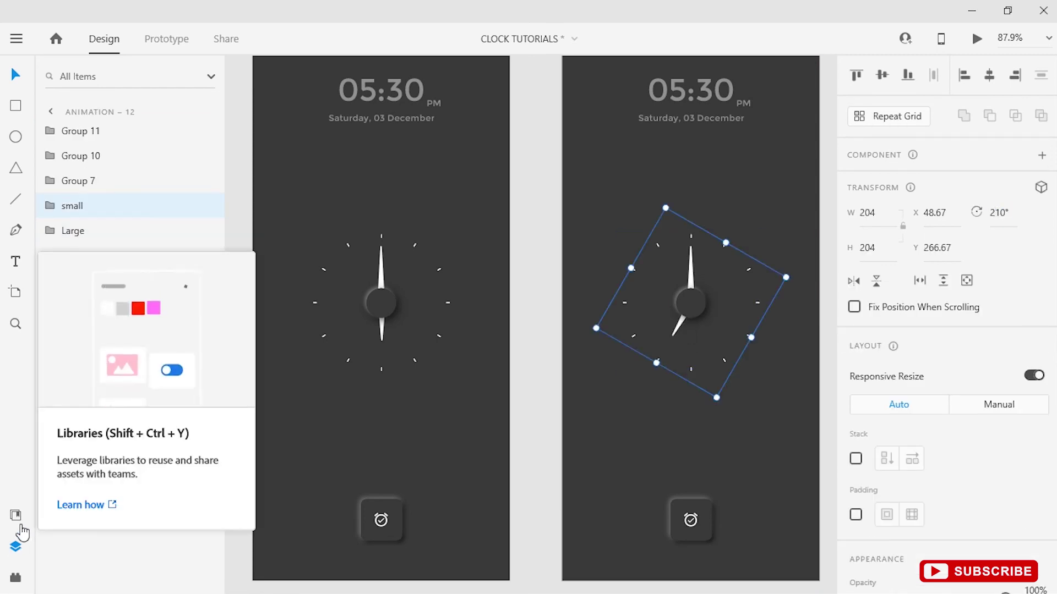
pyautogui.scroll(-3, 668, 450)
pyautogui.scroll(2, 666, 450)
pyautogui.hotkey('ctrl', 'z')
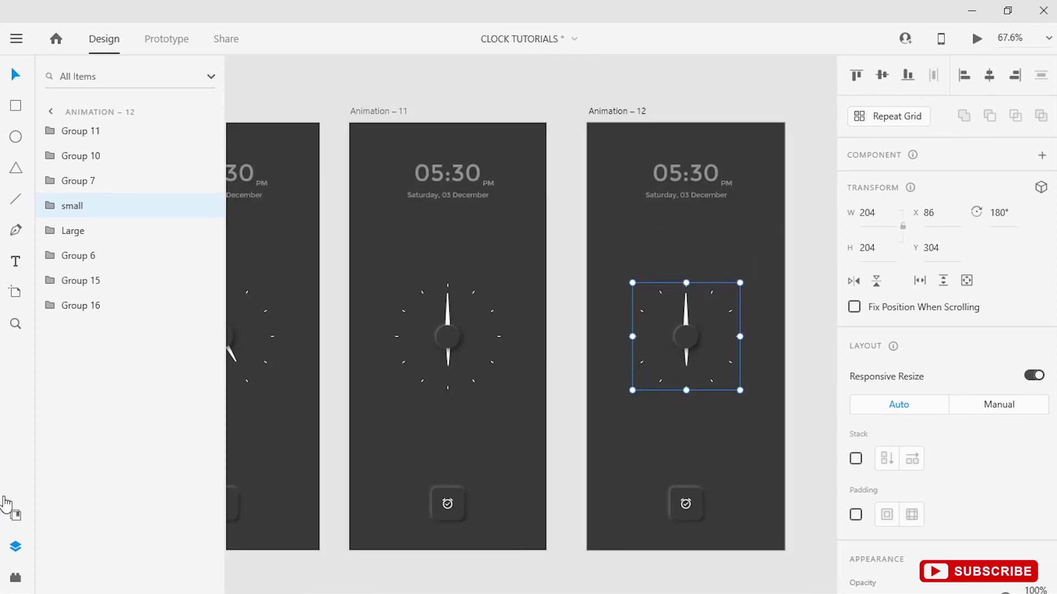
# Place Component 3 at the dial centre on Animation – 12, then ungroup and regroup it at the back of the layers.
pyautogui.click(15, 515)
pyautogui.moveTo(677, 349); pyautogui.dragTo(676, 338)
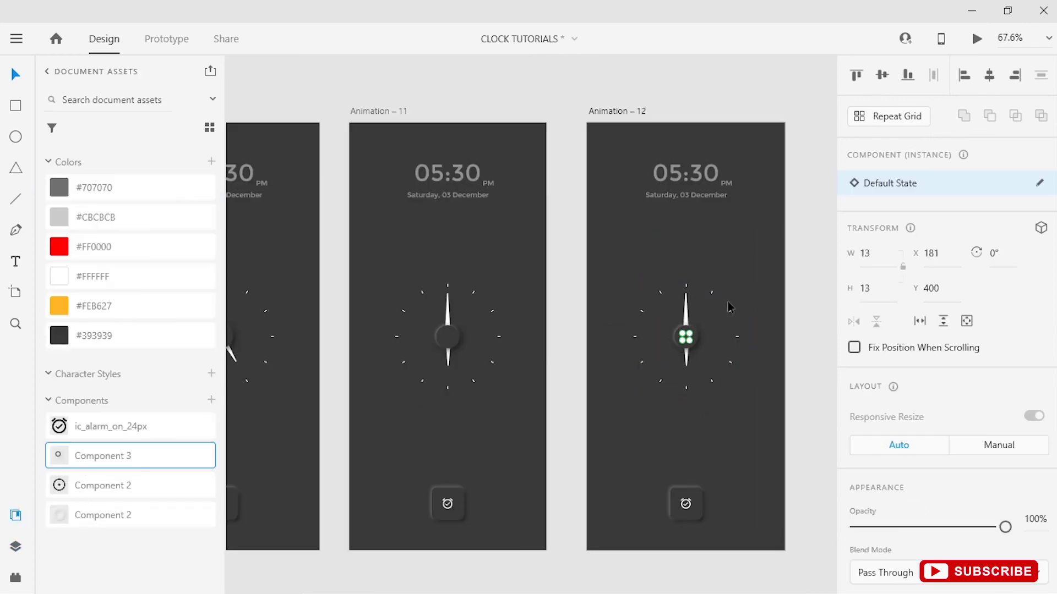
pyautogui.hotkey('ctrl', 'shift', 'g')
pyautogui.click(16, 547)
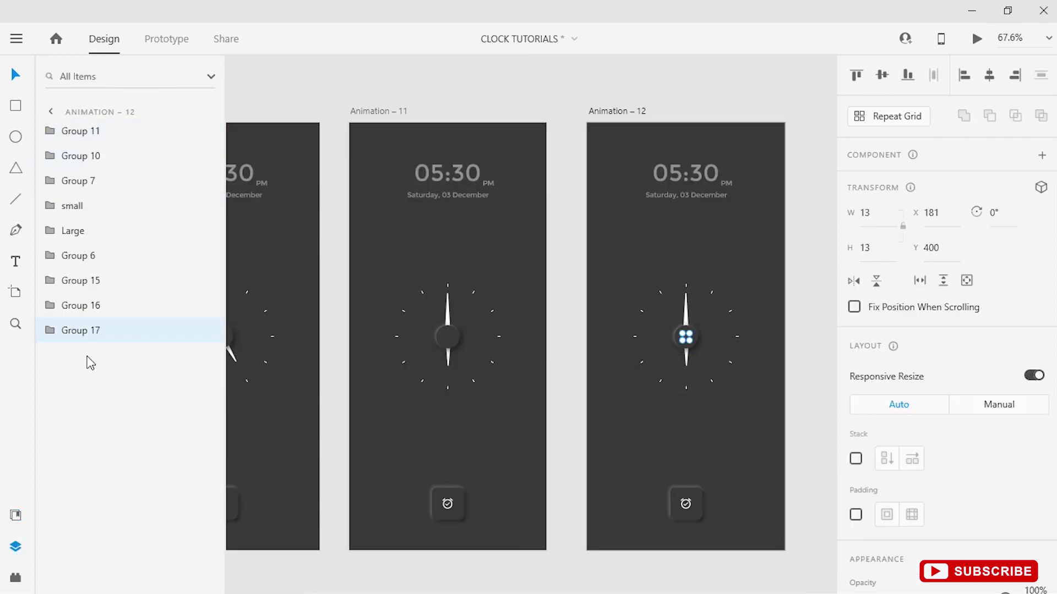
pyautogui.click(798, 375)
# Duplicate the Animation – 12 artboard and place the copy directly beside it.
pyautogui.click(686, 307)
pyautogui.click(798, 352)
pyautogui.scroll(-3, 729, 355)
pyautogui.moveTo(729, 356); pyautogui.dragTo(615, 347)
pyautogui.click(559, 195)
pyautogui.hotkey('ctrl', 'd')
pyautogui.scroll(4, 730, 344)
# On Animation – 13, set the large hand's rotation to 359.9° and rotate the small hand to the seven o'clock mark.
pyautogui.click(703, 282)
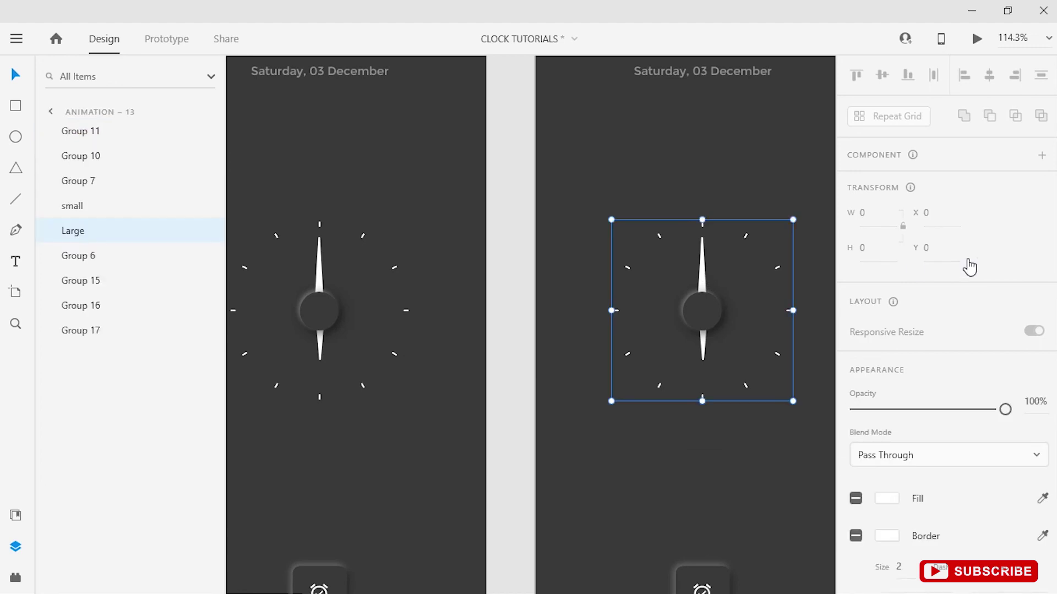
pyautogui.click(1000, 213)
pyautogui.write('3')
pyautogui.click(705, 347)
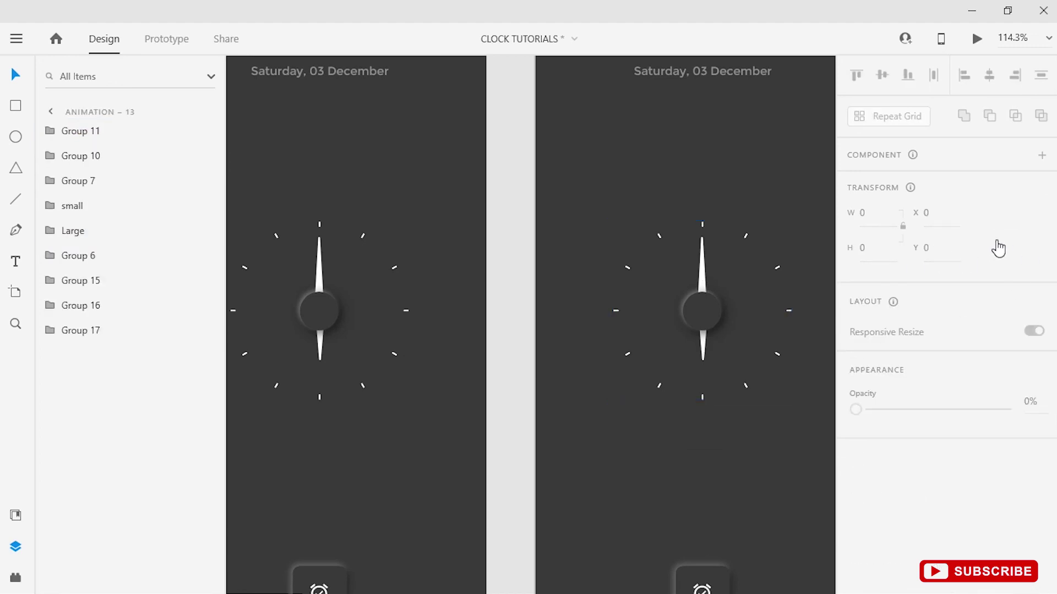
pyautogui.click(706, 349)
# Enlarge the Group 17 ring on Animation – 13 to the full artboard width, with border size 8 and opacity 0%.
pyautogui.click(66, 330)
pyautogui.hotkey('alt', 'space')
pyautogui.press('Escape')
pyautogui.moveTo(709, 303); pyautogui.dragTo(784, 142)
pyautogui.scroll(-5, 942, 429)
pyautogui.press('Return')
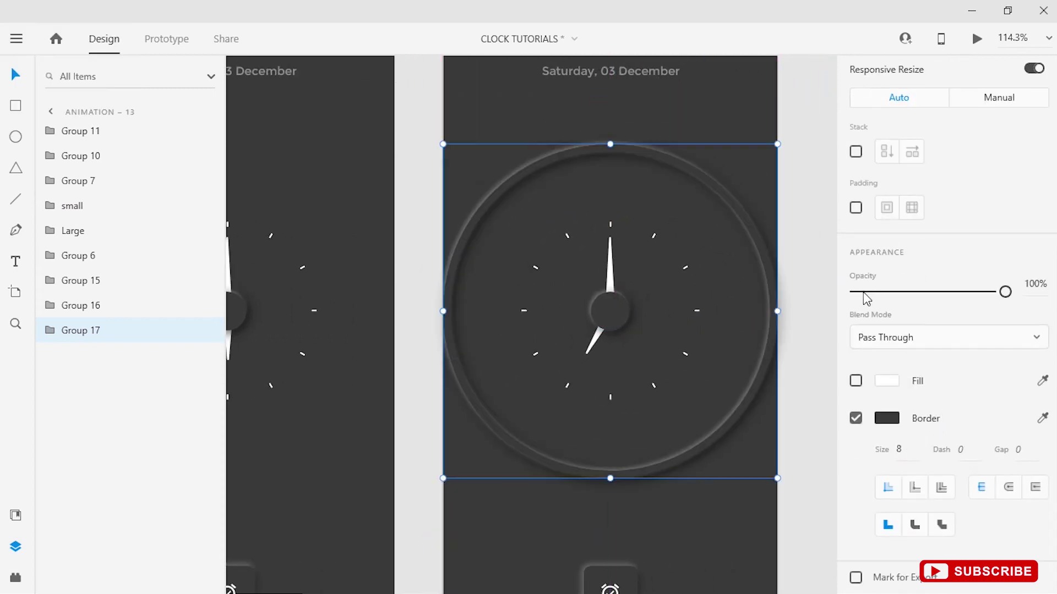
pyautogui.click(856, 292)
pyautogui.scroll(-3, 770, 294)
# Duplicate the Animation – 13 artboard directly beside it and select the copy's large hand.
pyautogui.moveTo(771, 299); pyautogui.dragTo(620, 300)
pyautogui.click(640, 264)
pyautogui.moveTo(495, 119); pyautogui.dragTo(668, 121)
pyautogui.scroll(3, 717, 297)
pyautogui.moveTo(717, 297); pyautogui.dragTo(693, 282)
pyautogui.click(696, 251)
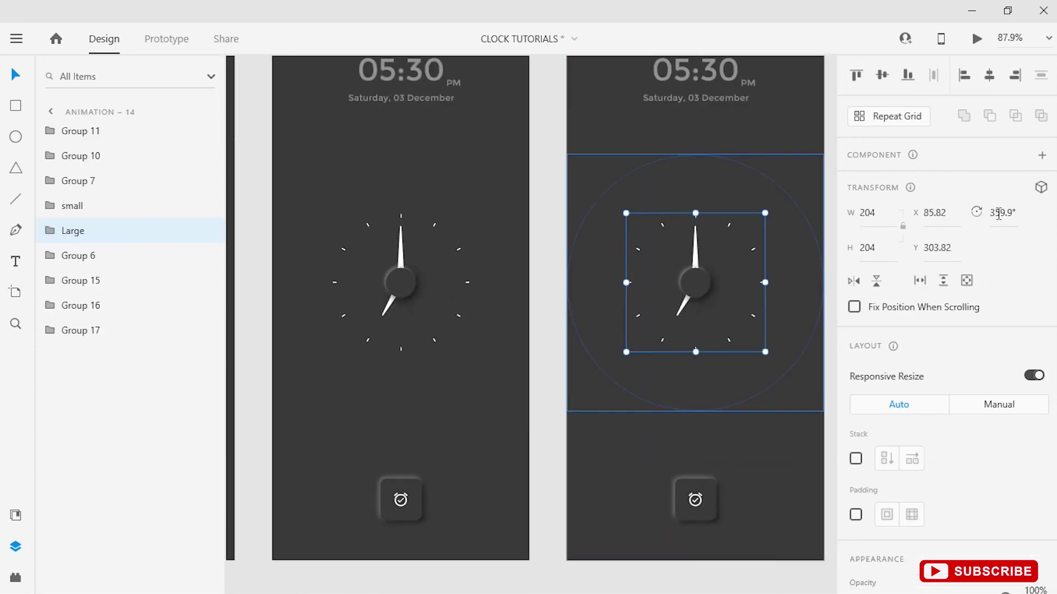
# Place Component 3 at the dial centre on Animation – 14 and turn it into a group at the back of the layers.
pyautogui.click(16, 515)
pyautogui.moveTo(99, 455); pyautogui.dragTo(654, 283)
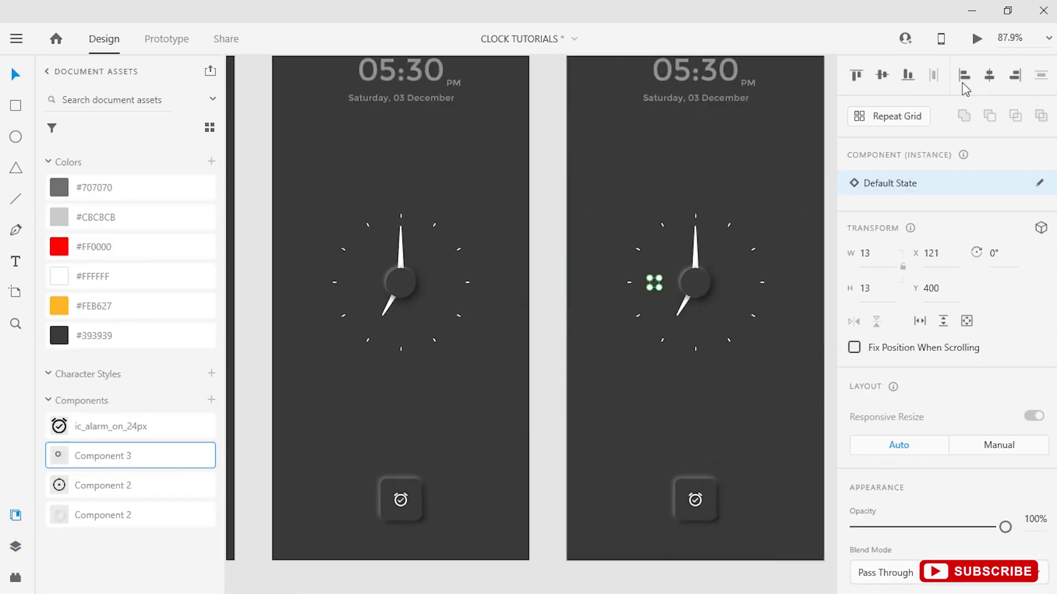
pyautogui.click(16, 546)
pyautogui.scroll(-1, 98, 363)
# Delete the old ring groups, Group 15, Group 16 and Group 17, from the Animation – 14 artboard.
pyautogui.click(99, 328)
pyautogui.press('Delete')
pyautogui.click(98, 302)
pyautogui.press('Delete')
pyautogui.click(92, 282)
pyautogui.press('Delete')
pyautogui.click(109, 288)
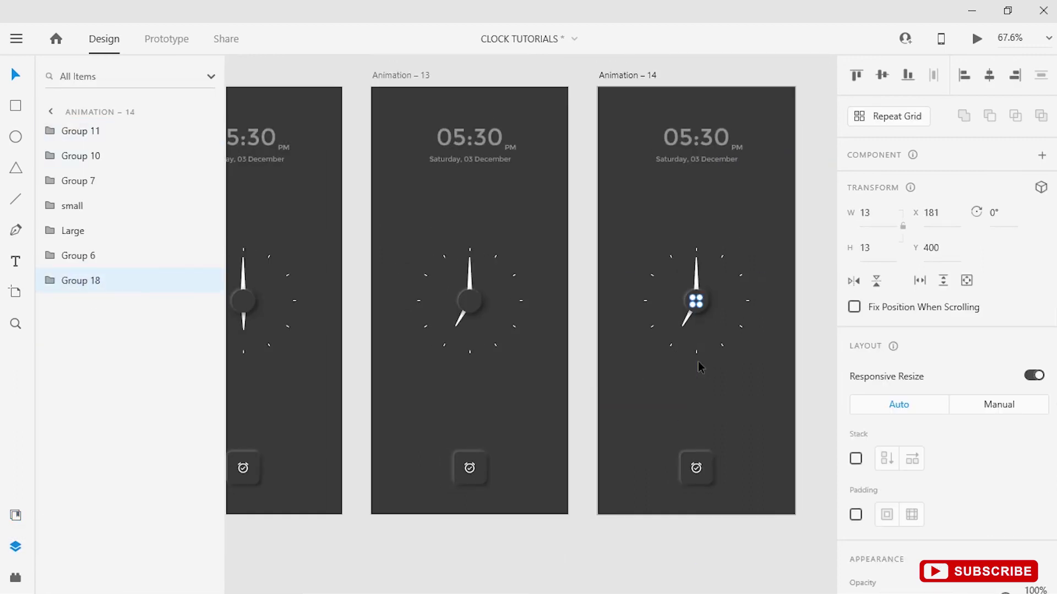
# Check the large hands on Animation – 14 and Animation – 13, and duplicate Animation – 14 directly beside it.
pyautogui.click(696, 247)
pyautogui.click(402, 254)
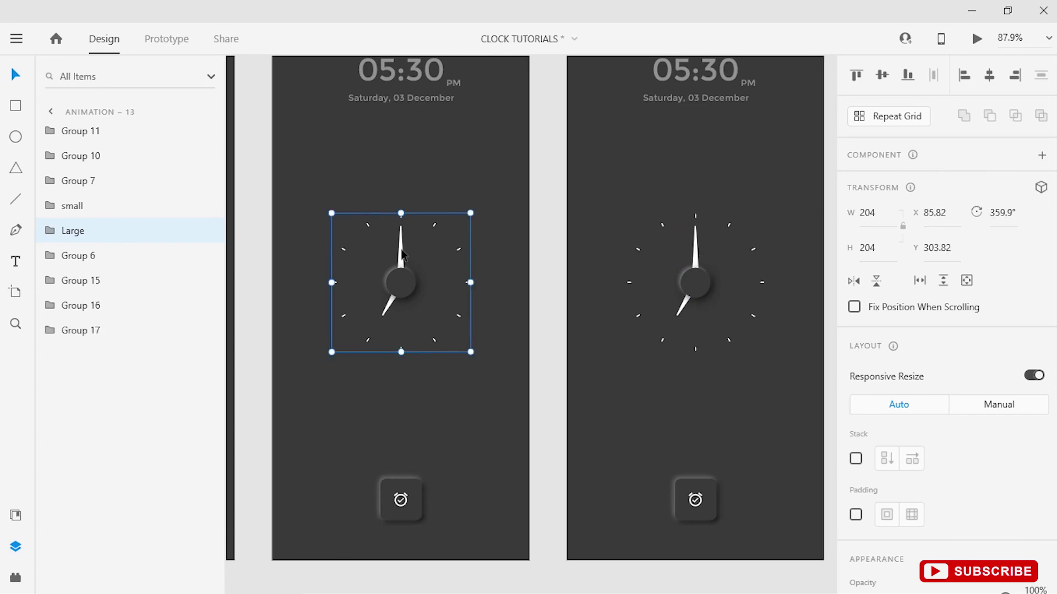
pyautogui.scroll(-2, 699, 261)
pyautogui.moveTo(719, 322); pyautogui.dragTo(623, 353)
pyautogui.moveTo(528, 84); pyautogui.dragTo(754, 83)
# On Animation – 15, set the large hand's rotation to 359.9° and the small hand's rotation to 240°.
pyautogui.moveTo(770, 205); pyautogui.dragTo(651, 214)
pyautogui.scroll(4, 707, 298)
pyautogui.click(707, 297)
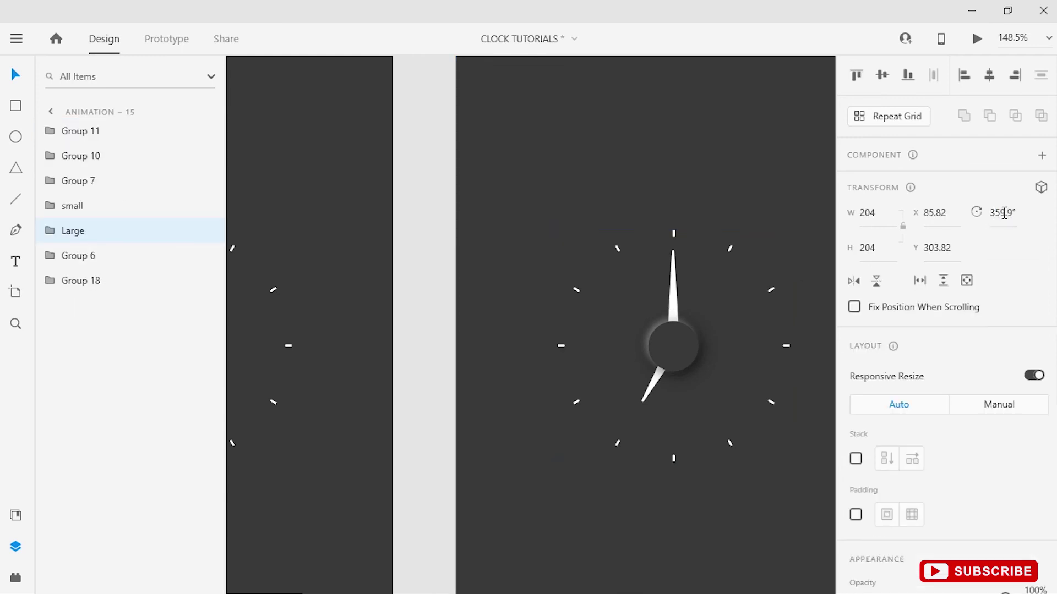
pyautogui.click(653, 384)
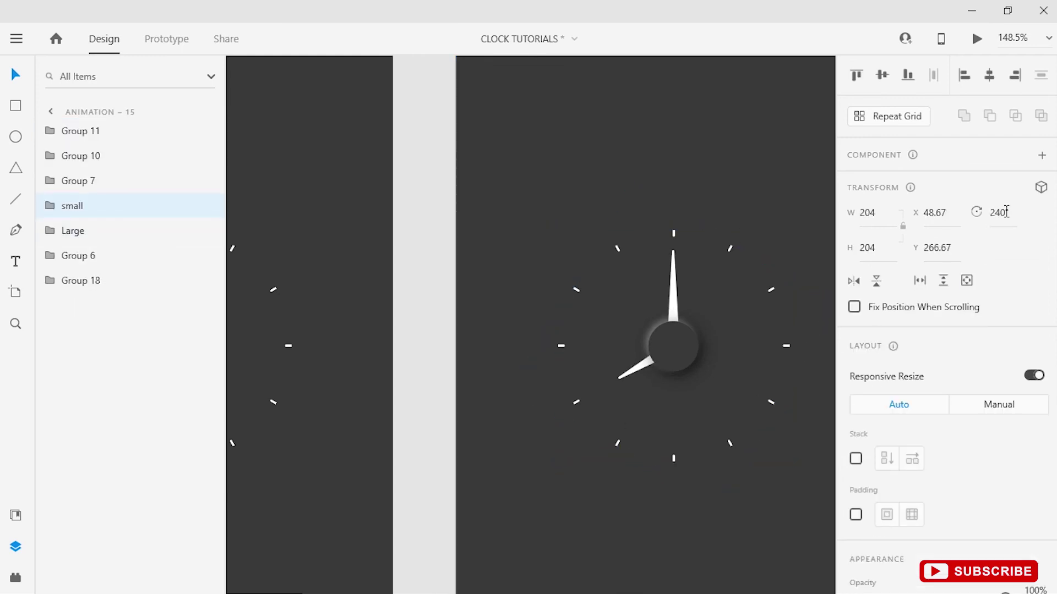
pyautogui.scroll(-2, 740, 371)
# Enlarge the Group 18 ring on Animation – 15 to the full artboard width, with border size 8 and opacity 0%.
pyautogui.click(710, 361)
pyautogui.click(82, 133)
pyautogui.click(84, 282)
pyautogui.moveTo(815, 170); pyautogui.dragTo(772, 191)
pyautogui.hscroll(2, 772, 192)
pyautogui.scroll(-5, 901, 441)
pyautogui.click(905, 448)
pyautogui.write('8')
pyautogui.press('Return')
pyautogui.click(850, 296)
pyautogui.scroll(-3, 786, 390)
# Duplicate the Animation – 15 artboard directly beside it and set the copy's large hand rotation to 0°.
pyautogui.click(786, 390)
pyautogui.click(588, 211)
pyautogui.moveTo(589, 205); pyautogui.dragTo(723, 205)
pyautogui.scroll(3, 798, 361)
pyautogui.click(648, 287)
pyautogui.click(1006, 211)
# Place Component 3 at the dial centre on Animation – 16, then ungroup and regroup it below Group 18.
pyautogui.scroll(-3, 774, 292)
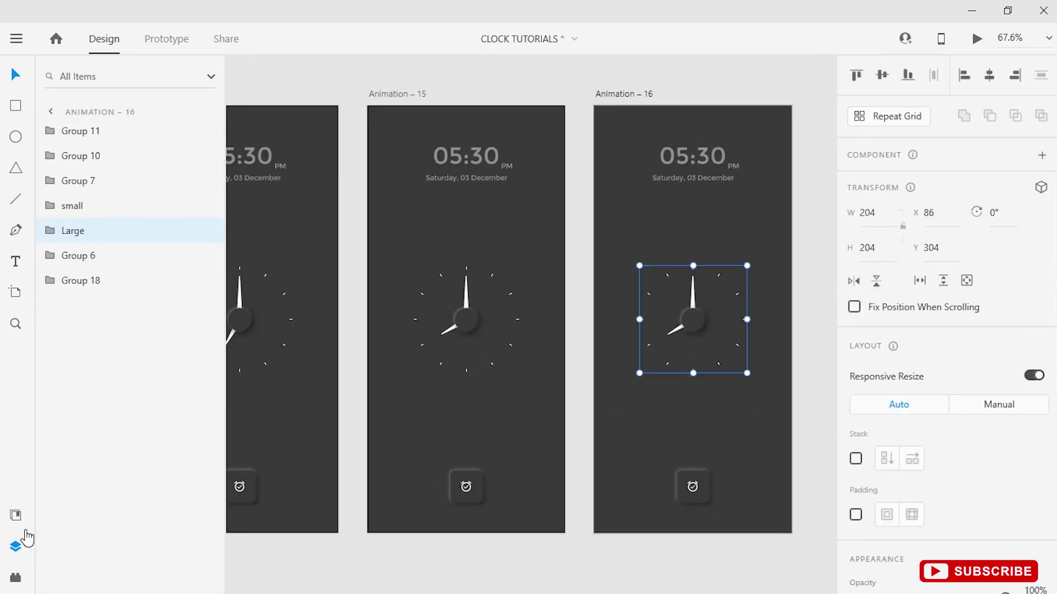
pyautogui.click(25, 514)
pyautogui.moveTo(69, 459); pyautogui.dragTo(694, 331)
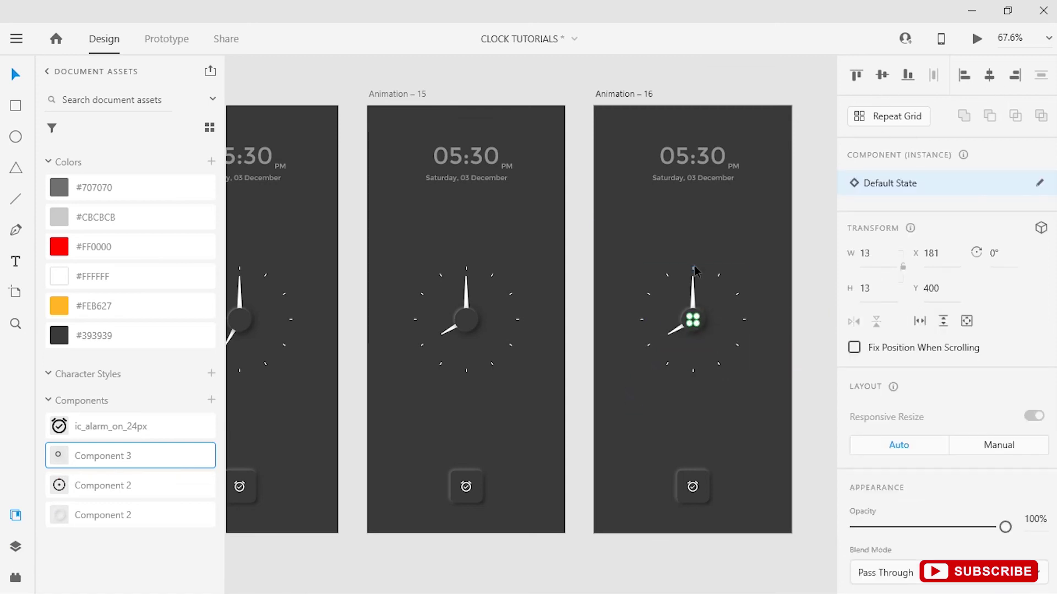
pyautogui.hotkey('ctrl', 'shift', 'g')
pyautogui.click(15, 547)
pyautogui.moveTo(94, 132); pyautogui.dragTo(97, 355)
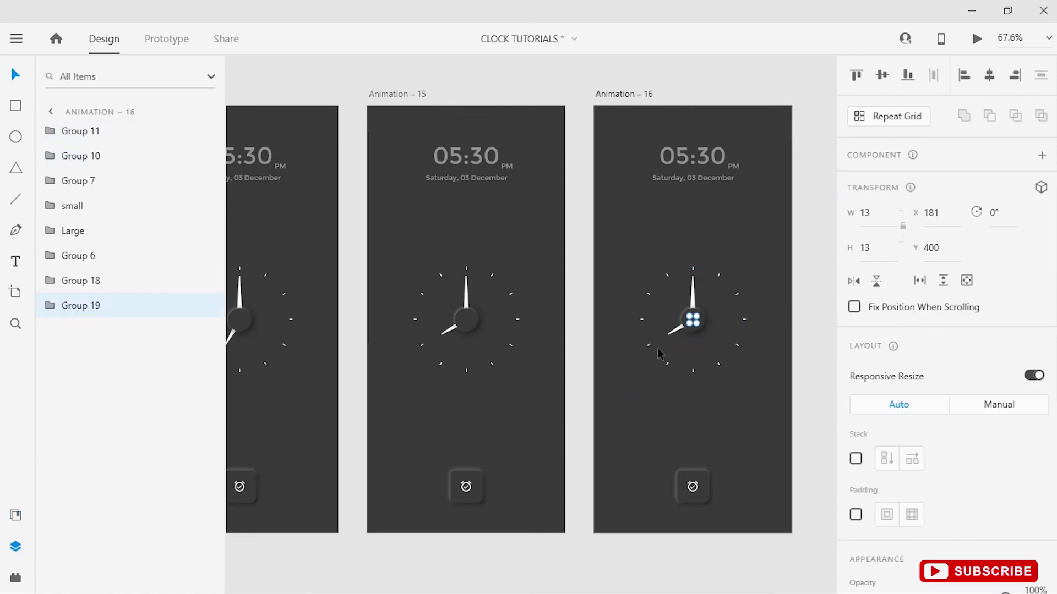
# Duplicate the Animation – 16 artboard and place the copy directly beside it.
pyautogui.click(818, 367)
pyautogui.scroll(-2, 818, 367)
pyautogui.moveTo(538, 177); pyautogui.dragTo(672, 177)
pyautogui.scroll(5, 721, 310)
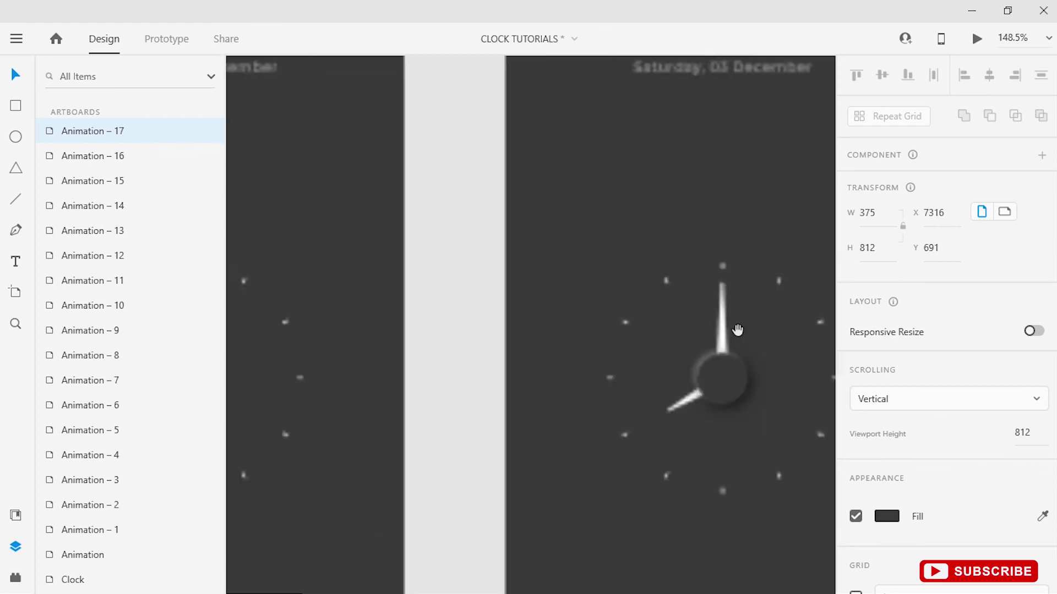
# On the Animation – 17 artboard, set the small hand's rotation to 270°.
pyautogui.click(737, 331)
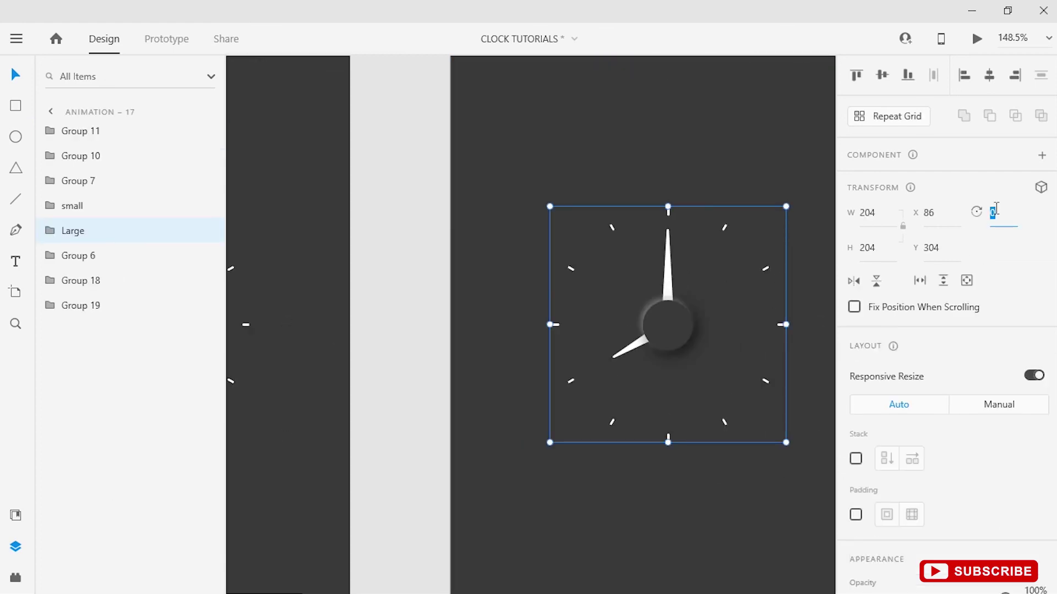
pyautogui.click(624, 360)
pyautogui.click(1007, 217)
pyautogui.write('270')
pyautogui.press('Return')
pyautogui.scroll(-2, 770, 380)
# Enlarge the Group 19 ring on Animation – 17 to 375 × 375 about the dial centre, with border size 8 and 0% opacity.
pyautogui.click(78, 181)
pyautogui.click(79, 306)
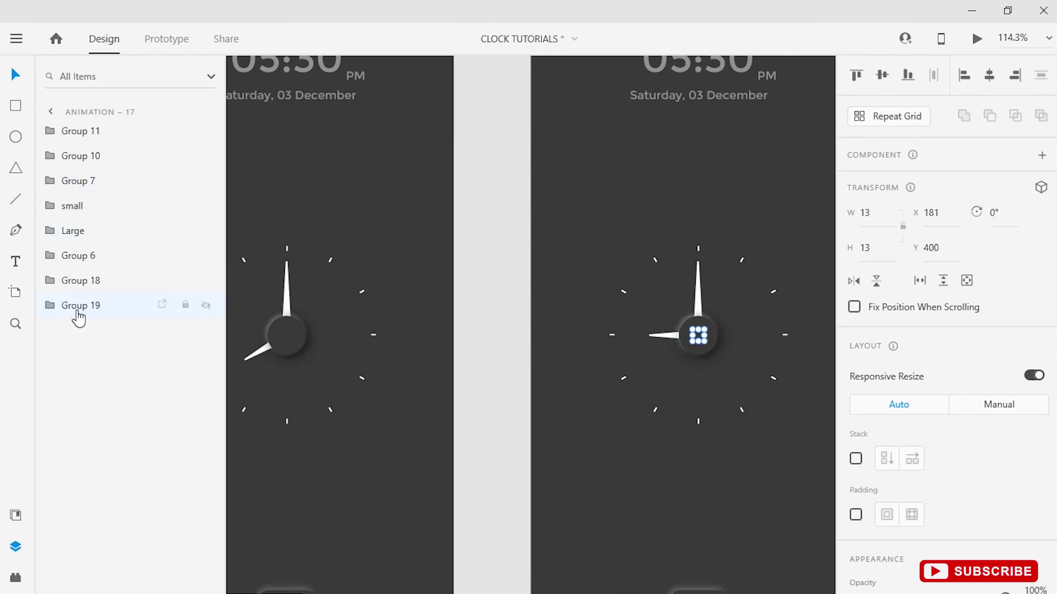
pyautogui.moveTo(823, 213); pyautogui.dragTo(796, 166)
pyautogui.scroll(-5, 927, 415)
pyautogui.click(904, 450)
pyautogui.write('8')
pyautogui.press('Return')
pyautogui.moveTo(1005, 291); pyautogui.dragTo(677, 326)
# Duplicate the Animation – 17 artboard directly beside it and set the copy's large hand rotation to 0°.
pyautogui.scroll(-3, 790, 309)
pyautogui.click(496, 110)
pyautogui.moveTo(496, 110); pyautogui.dragTo(715, 108)
pyautogui.hscroll(2, 654, 327)
pyautogui.scroll(4, 654, 330)
pyautogui.scroll(2, 663, 308)
pyautogui.click(663, 308)
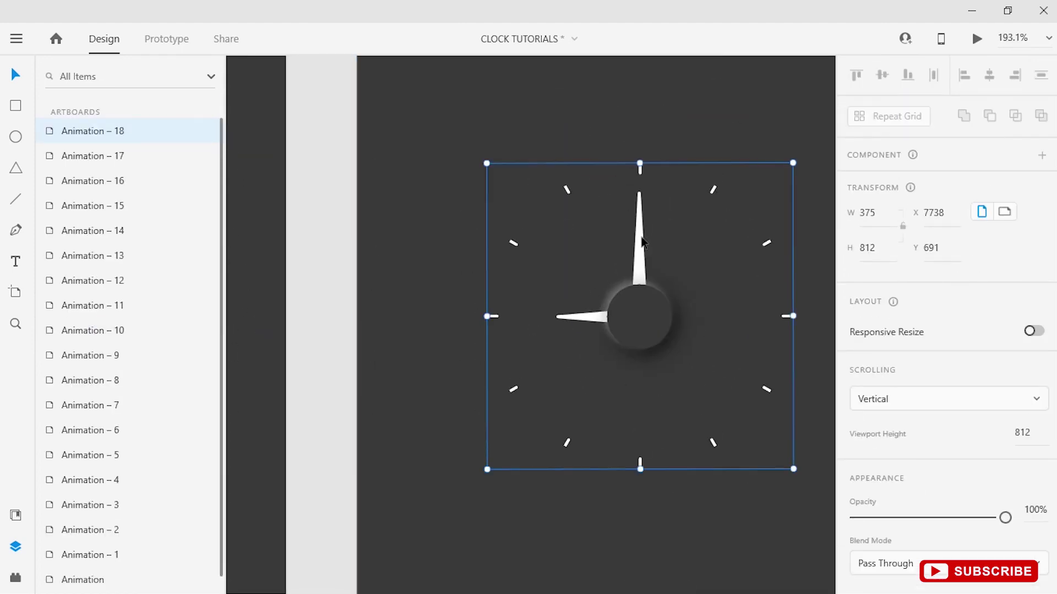
# Place Component 3 at the dial centre on Animation – 18, then ungroup and regroup it below Group 19.
pyautogui.click(16, 516)
pyautogui.moveTo(85, 462); pyautogui.dragTo(653, 319)
pyautogui.hotkey('ctrl', 'g')
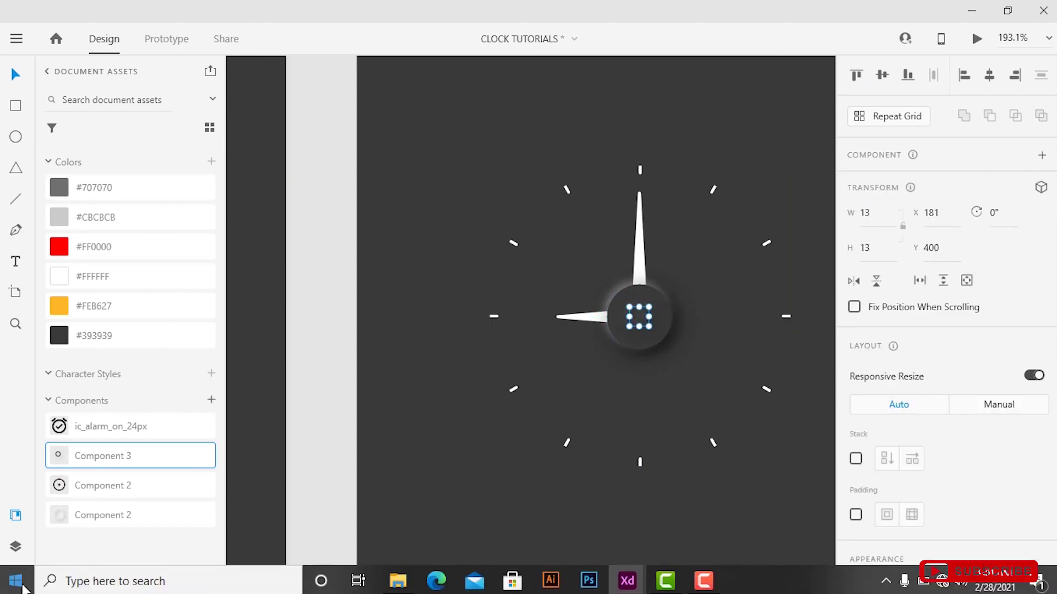
pyautogui.click(15, 546)
# Delete the old ring groups, Group 19 and Group 18, from the Animation – 18 artboard.
pyautogui.click(85, 308)
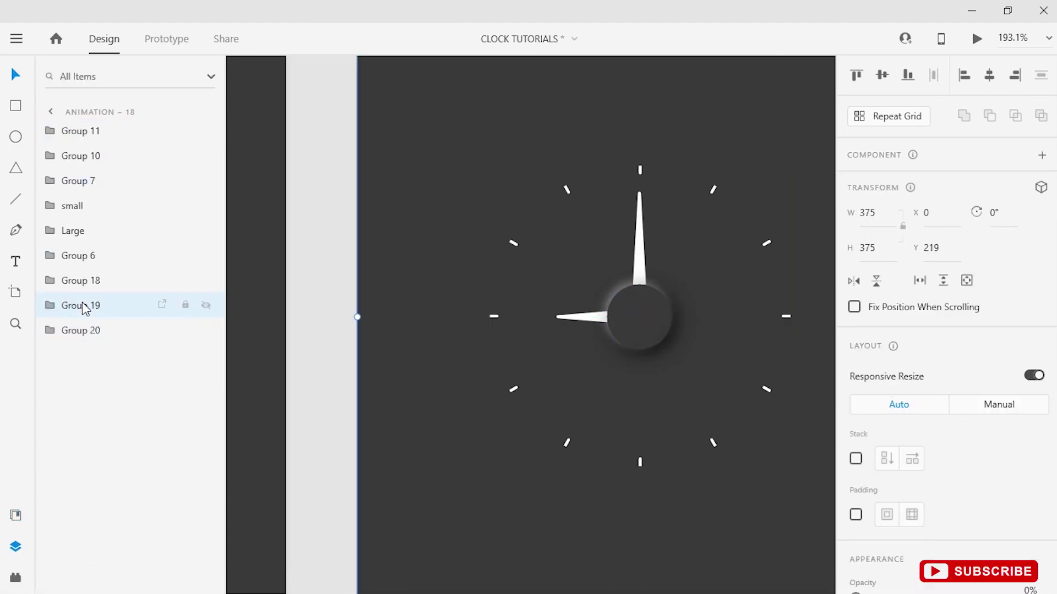
pyautogui.scroll(-2, 393, 351)
pyautogui.press('Delete')
pyautogui.click(97, 283)
pyautogui.press('Delete')
pyautogui.click(84, 284)
pyautogui.scroll(-2, 513, 350)
pyautogui.scroll(2, 521, 368)
pyautogui.scroll(-4, 550, 374)
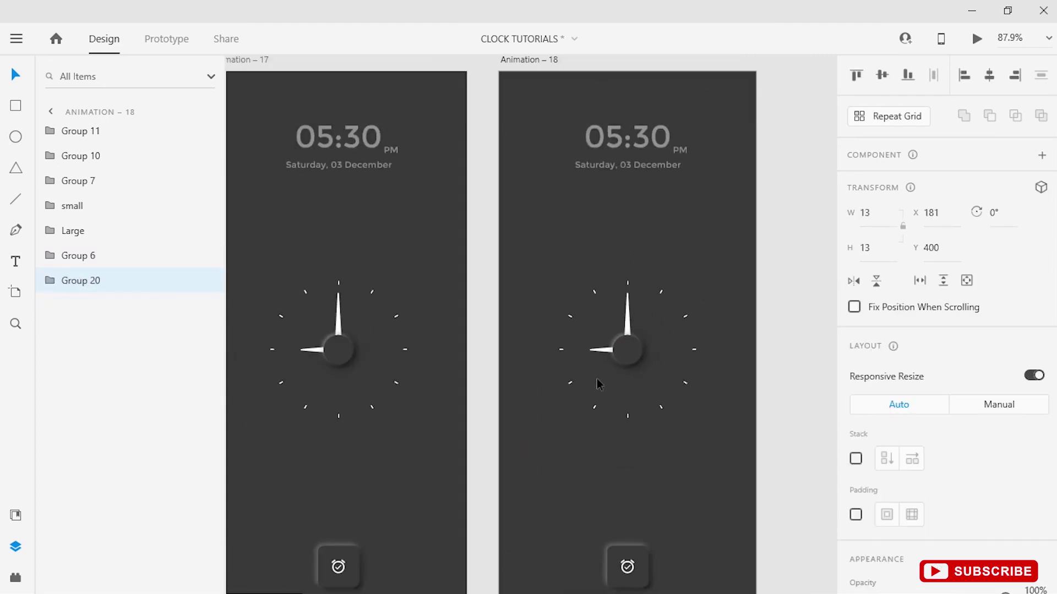
pyautogui.scroll(-1, 598, 384)
pyautogui.click(617, 326)
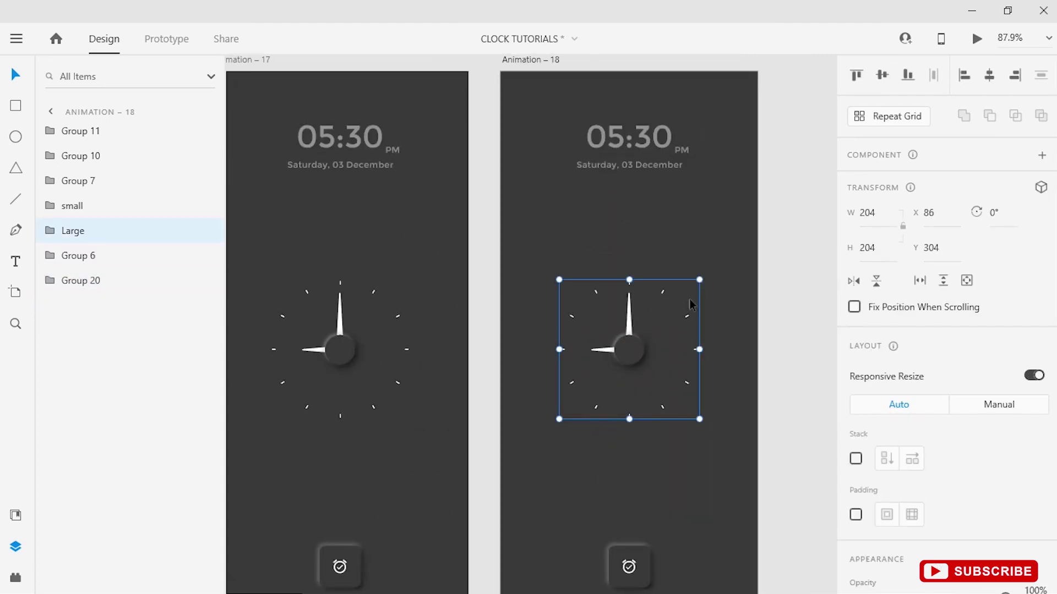
pyautogui.click(339, 309)
pyautogui.click(628, 313)
pyautogui.click(598, 348)
# Duplicate the Animation – 18 artboard and place the copy directly beside it.
pyautogui.scroll(-3, 597, 347)
pyautogui.click(577, 147)
pyautogui.click(574, 170)
pyautogui.hotkey('ctrl', 'd')
pyautogui.hotkey('ctrl', '+')
pyautogui.hotkey('ctrl', '+')
# On the Animation – 19 artboard, set the large hand's rotation to 359.9° and the small hand's to 300°.
pyautogui.click(531, 299)
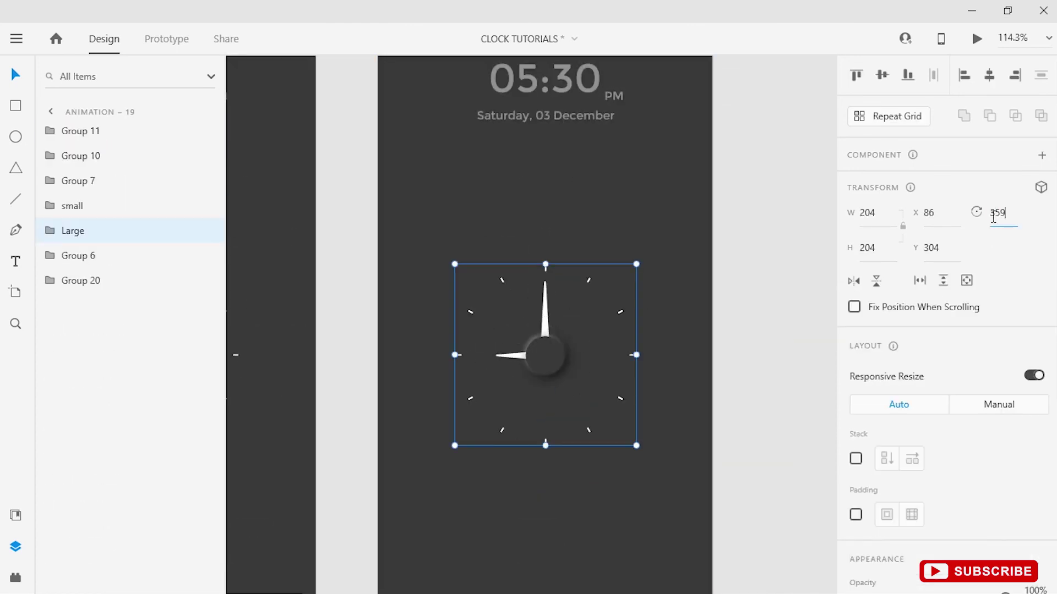
pyautogui.click(508, 357)
pyautogui.write('300')
pyautogui.press('Return')
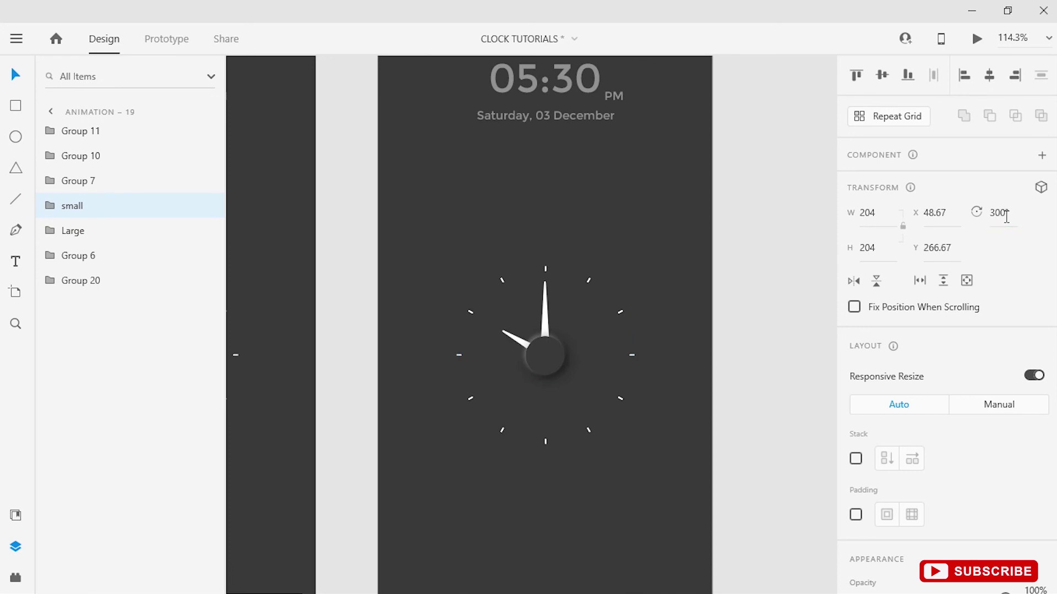
# Enlarge the Group 20 ring on Animation – 19 to 375 × 375 about the dial centre and reduce its opacity to 0%.
pyautogui.click(82, 281)
pyautogui.moveTo(554, 345); pyautogui.dragTo(709, 136)
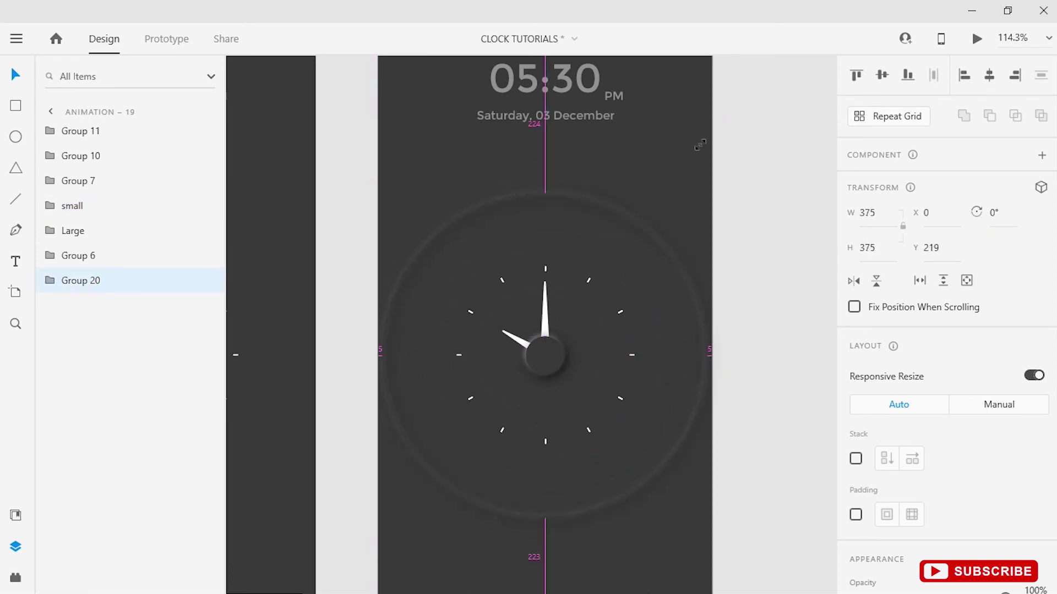
pyautogui.scroll(-5, 923, 400)
pyautogui.moveTo(1004, 292); pyautogui.dragTo(822, 303)
pyautogui.scroll(-5, 784, 329)
# Duplicate the Animation – 19 artboard directly beside it and set the copy's large hand rotation to 0°.
pyautogui.moveTo(784, 329); pyautogui.dragTo(674, 325)
pyautogui.click(514, 164)
pyautogui.moveTo(514, 164); pyautogui.dragTo(685, 164)
pyautogui.scroll(5, 747, 333)
pyautogui.moveTo(685, 320); pyautogui.dragTo(665, 275)
pyautogui.click(665, 209)
pyautogui.scroll(-3, 666, 210)
pyautogui.moveTo(736, 215); pyautogui.dragTo(710, 282)
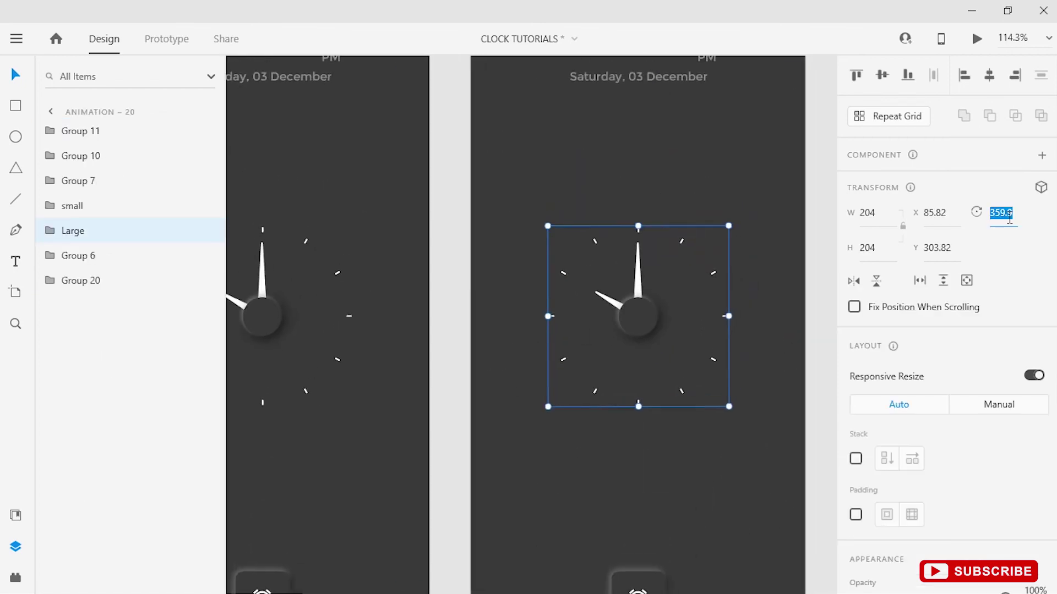
pyautogui.click(601, 301)
# Place Component 3 at the dial centre on Animation – 20, then ungroup and regroup it below Group 20.
pyautogui.scroll(-3, 630, 333)
pyautogui.click(15, 515)
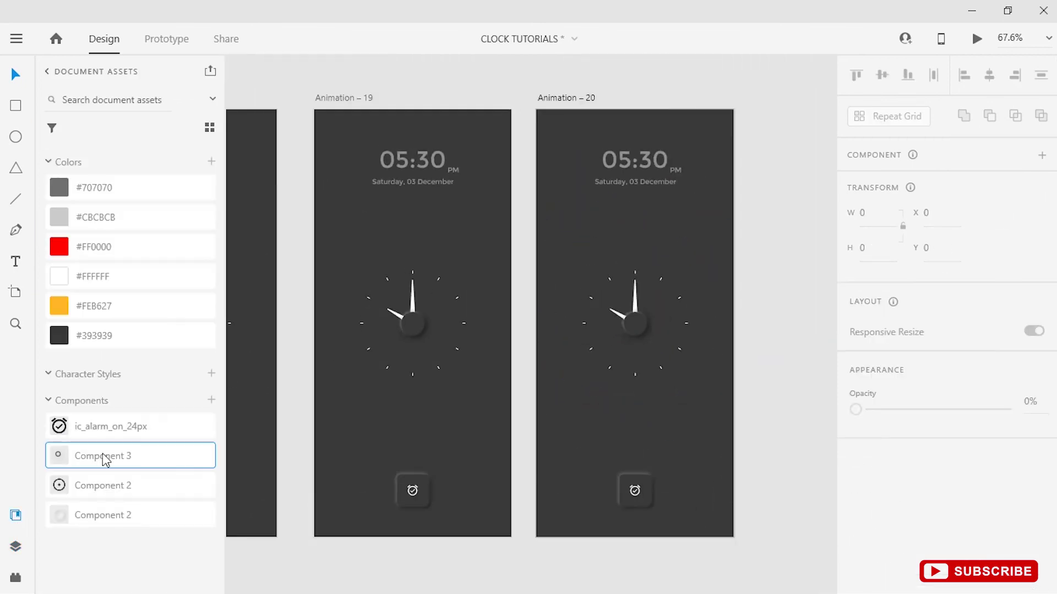
pyautogui.moveTo(103, 455); pyautogui.dragTo(653, 316)
pyautogui.click(989, 77)
pyautogui.scroll(3, 666, 327)
pyautogui.hotkey('ctrl', 'shift', 'g')
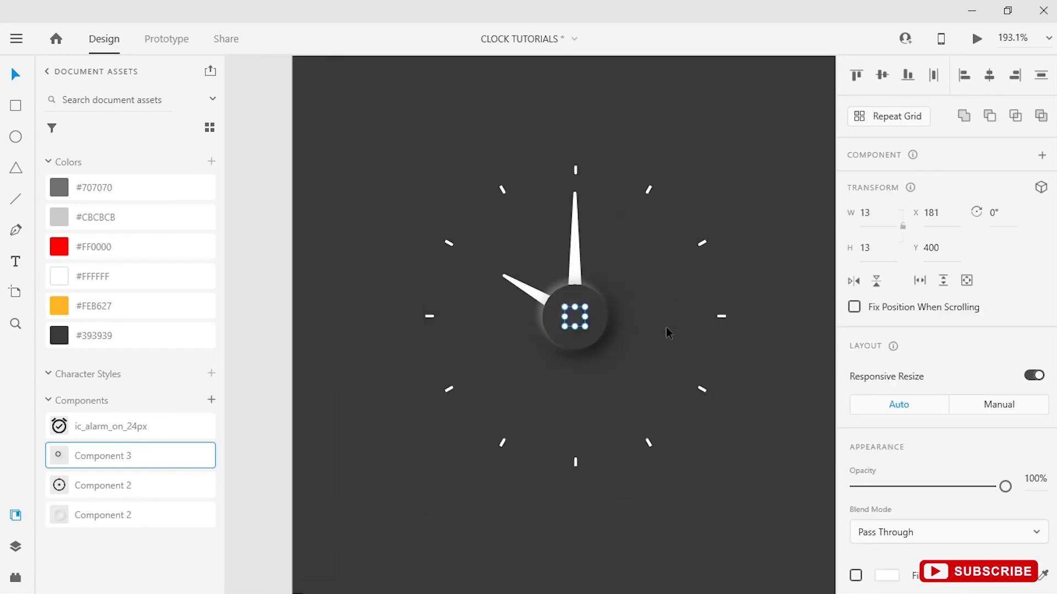
pyautogui.click(16, 546)
pyautogui.moveTo(88, 132); pyautogui.dragTo(98, 319)
# Duplicate the Animation – 20 artboard and place the copy directly beside it.
pyautogui.scroll(-3, 591, 351)
pyautogui.click(486, 112)
pyautogui.moveTo(485, 115); pyautogui.dragTo(708, 122)
pyautogui.scroll(3, 753, 314)
pyautogui.moveTo(754, 315); pyautogui.dragTo(616, 261)
pyautogui.scroll(-3, 617, 261)
# On the Animation – 21 artboard, adjust the large hand's rotation and set the small hand's rotation to 330°.
pyautogui.click(617, 261)
pyautogui.click(994, 212)
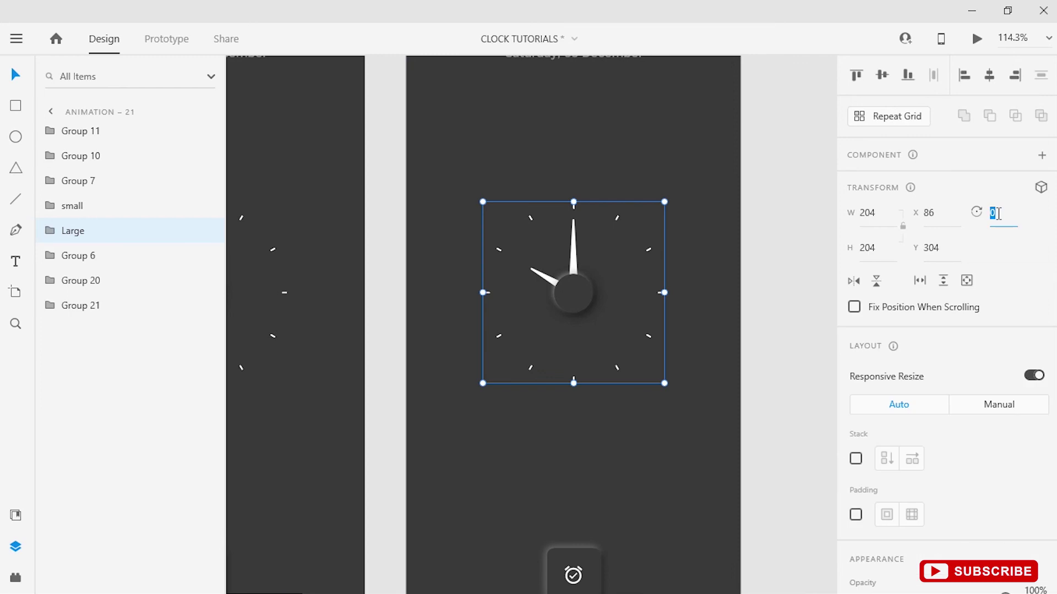
pyautogui.click(562, 275)
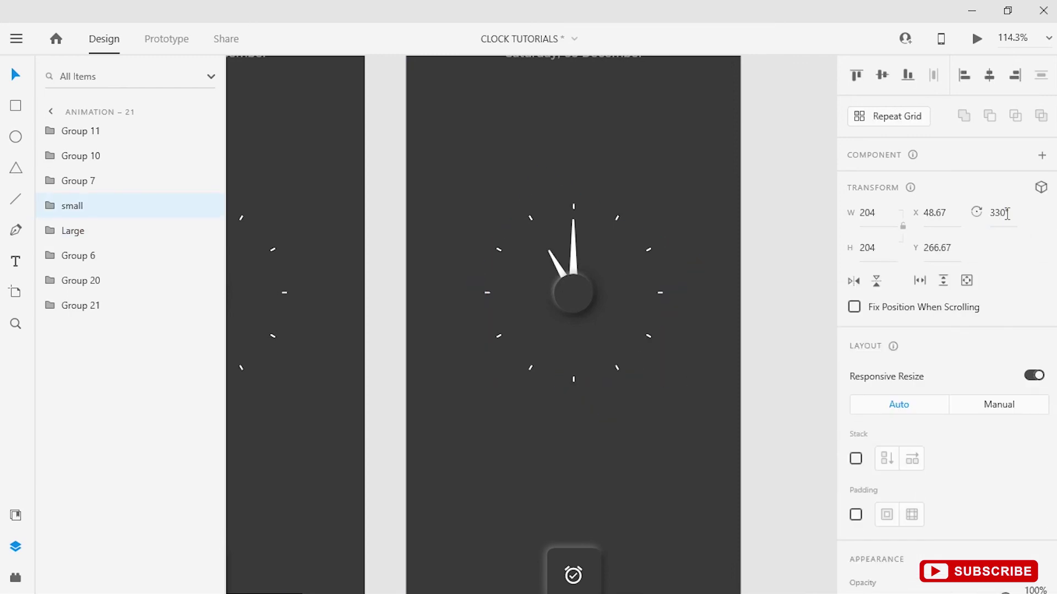
# Enlarge the Group 21 ring on Animation – 21 to 375 × 375, with border size 8 and 0% opacity.
pyautogui.scroll(-3, 696, 382)
pyautogui.click(793, 421)
pyautogui.click(623, 326)
pyautogui.moveTo(720, 234); pyautogui.dragTo(723, 229)
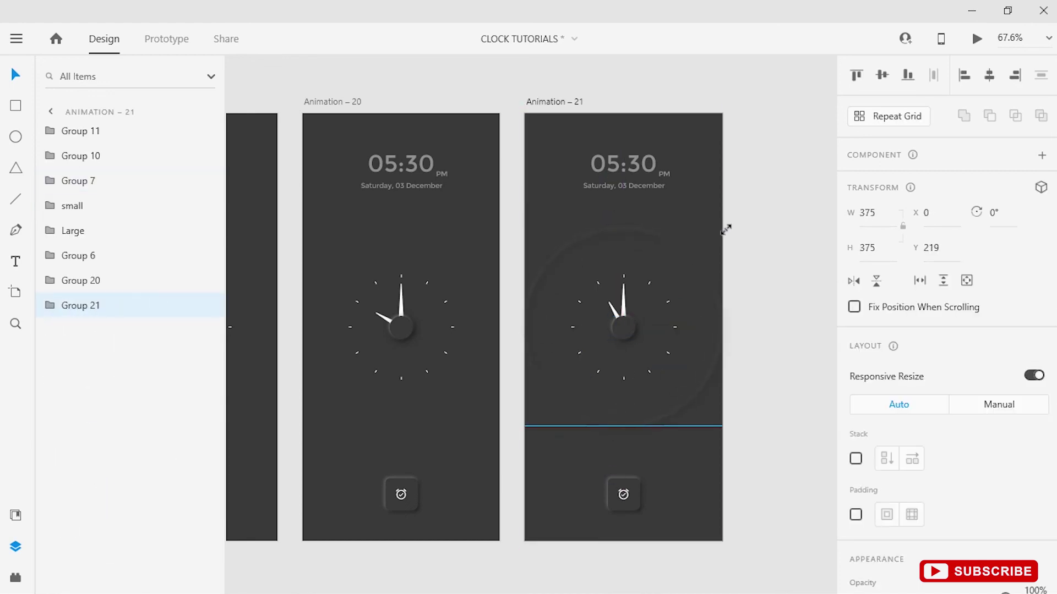
pyautogui.scroll(-5, 905, 468)
pyautogui.moveTo(877, 357); pyautogui.dragTo(802, 363)
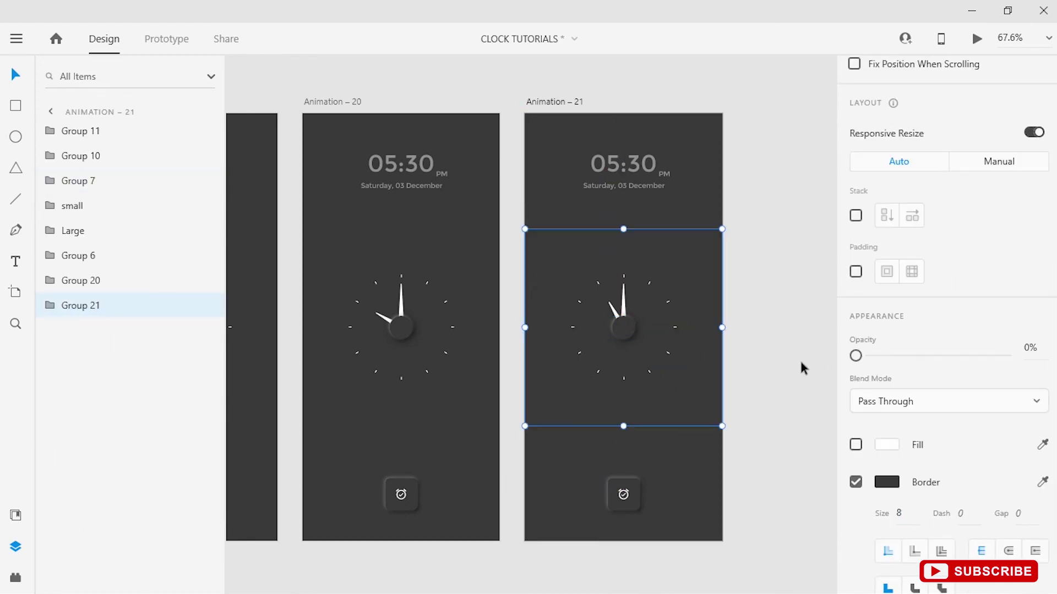
pyautogui.click(799, 358)
# Duplicate the Animation – 21 artboard directly beside it and set the copy's large hand rotation to 0°.
pyautogui.scroll(-2, 594, 369)
pyautogui.moveTo(571, 207); pyautogui.dragTo(709, 207)
pyautogui.scroll(6, 772, 345)
pyautogui.click(649, 283)
pyautogui.click(1006, 212)
pyautogui.write('0')
pyautogui.press('Return')
pyautogui.scroll(-5, 745, 254)
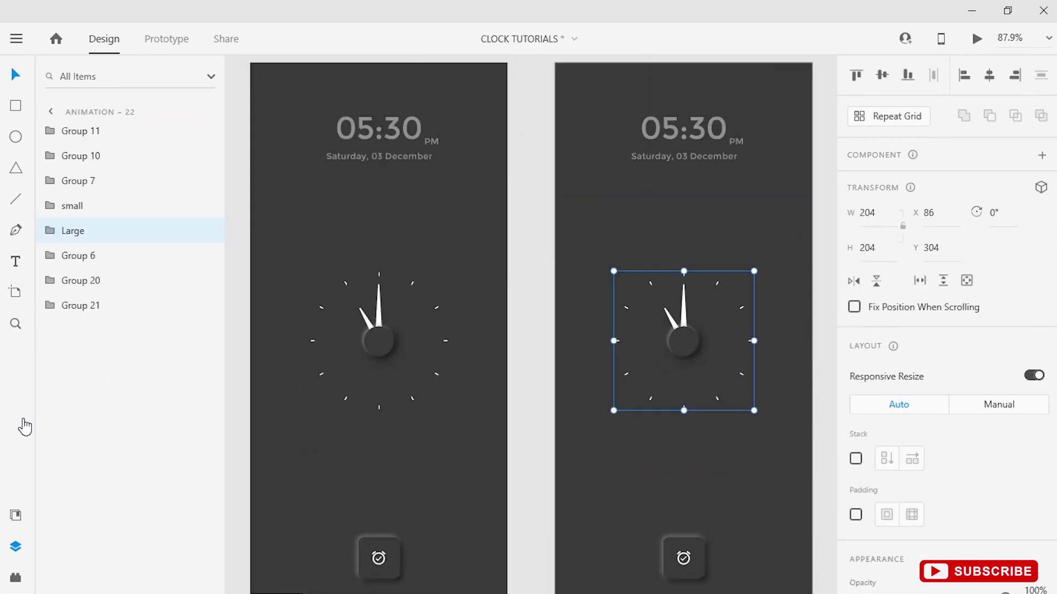
# Place Component 3 at the dial centre on Animation – 22, then ungroup and regroup it below Group 21.
pyautogui.hotkey('ctrl', 'shift', 'y')
pyautogui.moveTo(84, 456); pyautogui.dragTo(611, 366)
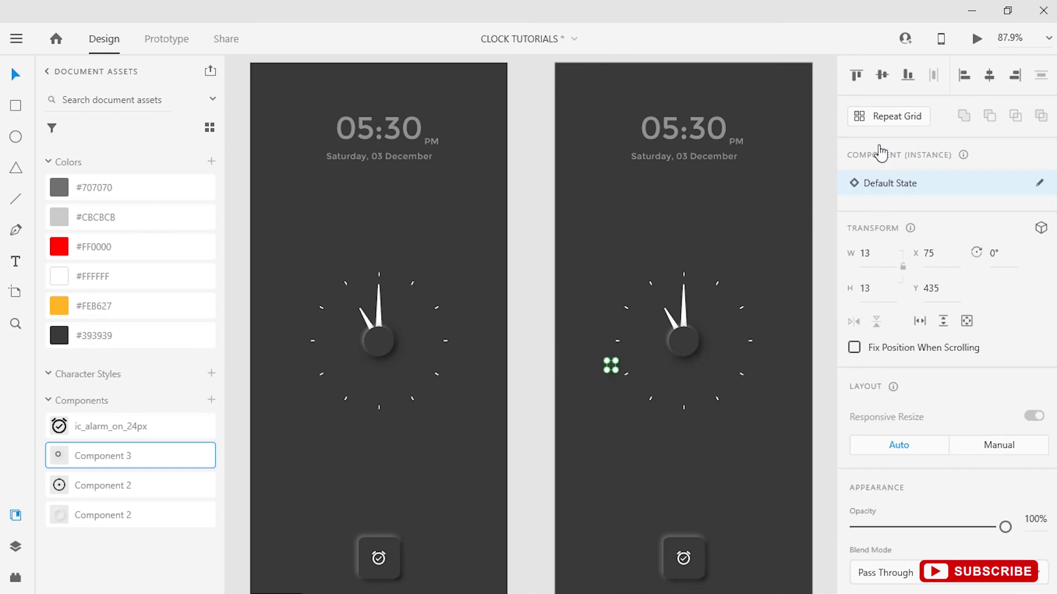
pyautogui.scroll(5, 700, 358)
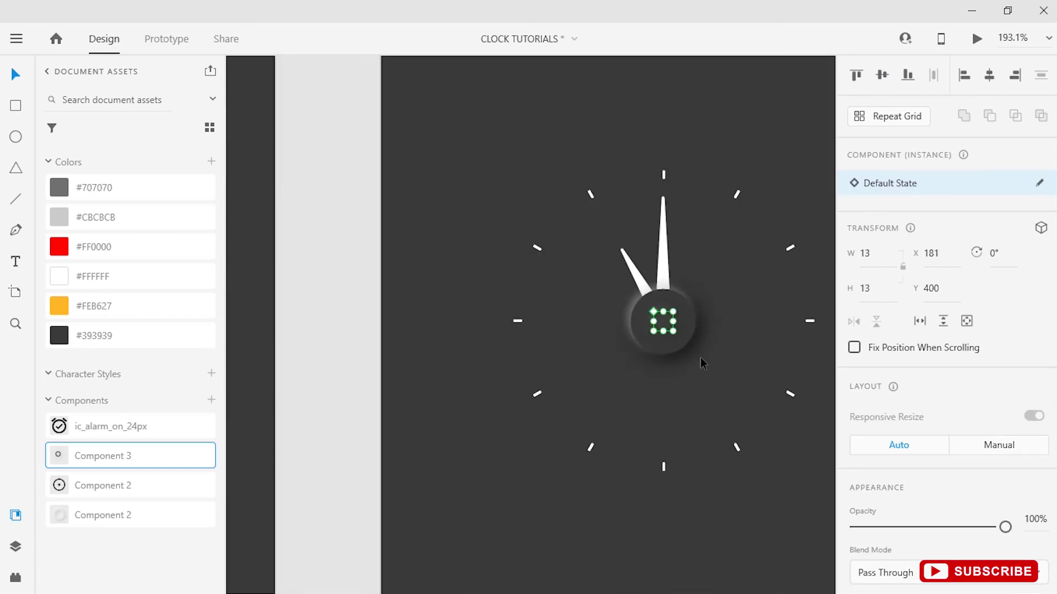
pyautogui.hotkey('ctrl', 'shift', 'g')
pyautogui.click(15, 547)
pyautogui.moveTo(100, 133); pyautogui.dragTo(102, 344)
# Duplicate the Animation – 22 artboard and place the copy directly beside it.
pyautogui.scroll(-8, 632, 371)
pyautogui.moveTo(644, 371); pyautogui.dragTo(557, 366)
pyautogui.click(467, 180)
pyautogui.hotkey('ctrl', 'd')
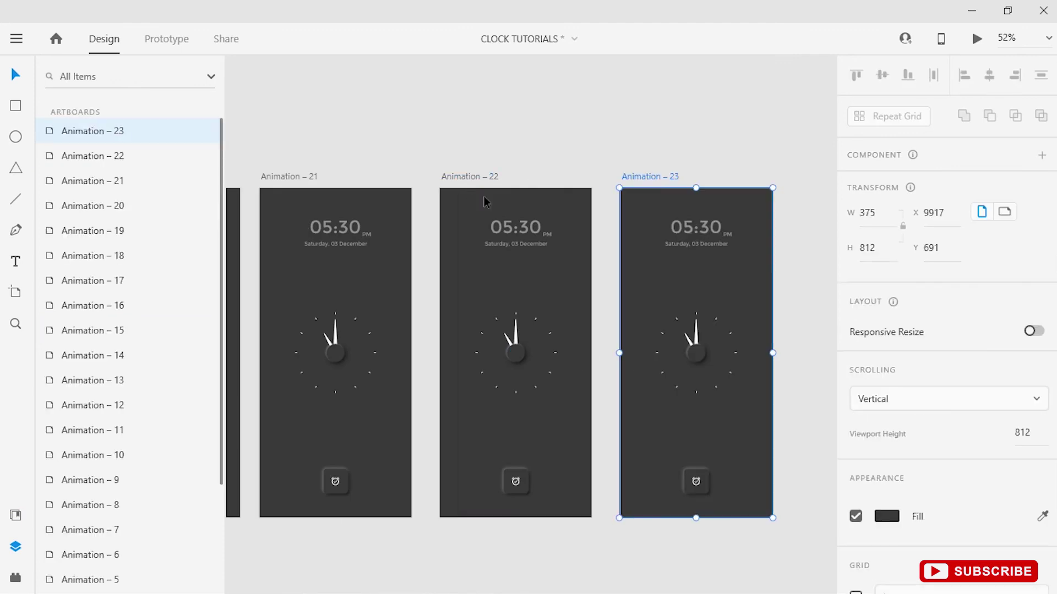
# On the Animation – 23 artboard, set the large hand's rotation to 359° and rotate the small hand to 12 o'clock.
pyautogui.scroll(8, 687, 349)
pyautogui.moveTo(721, 363); pyautogui.dragTo(654, 356)
pyautogui.scroll(3, 653, 356)
pyautogui.click(647, 263)
pyautogui.click(998, 213)
pyautogui.write('359')
pyautogui.press('Return')
pyautogui.scroll(-4, 633, 277)
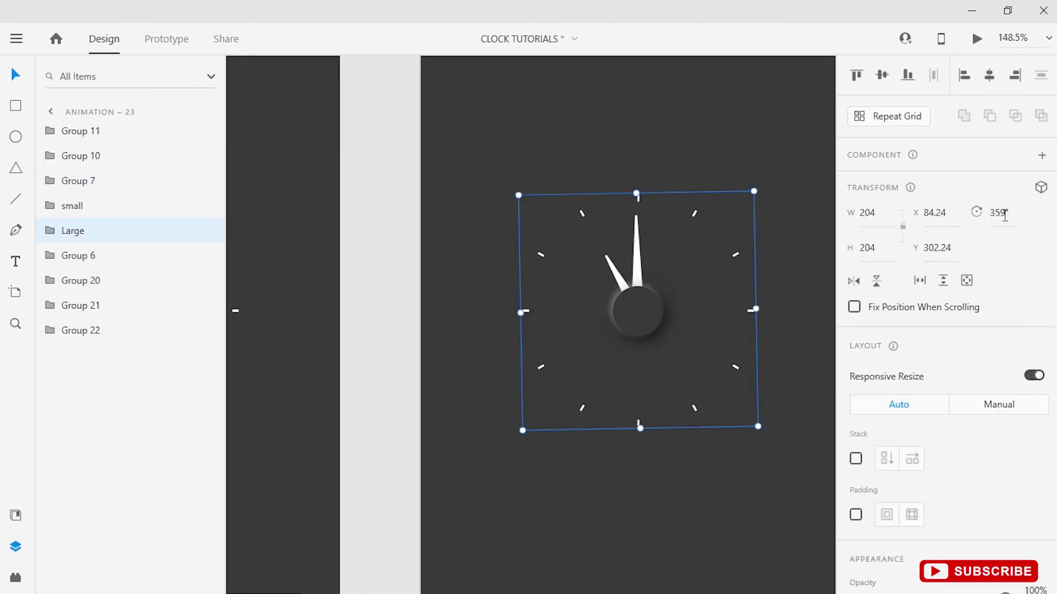
pyautogui.hotkey('ctrl', '-')
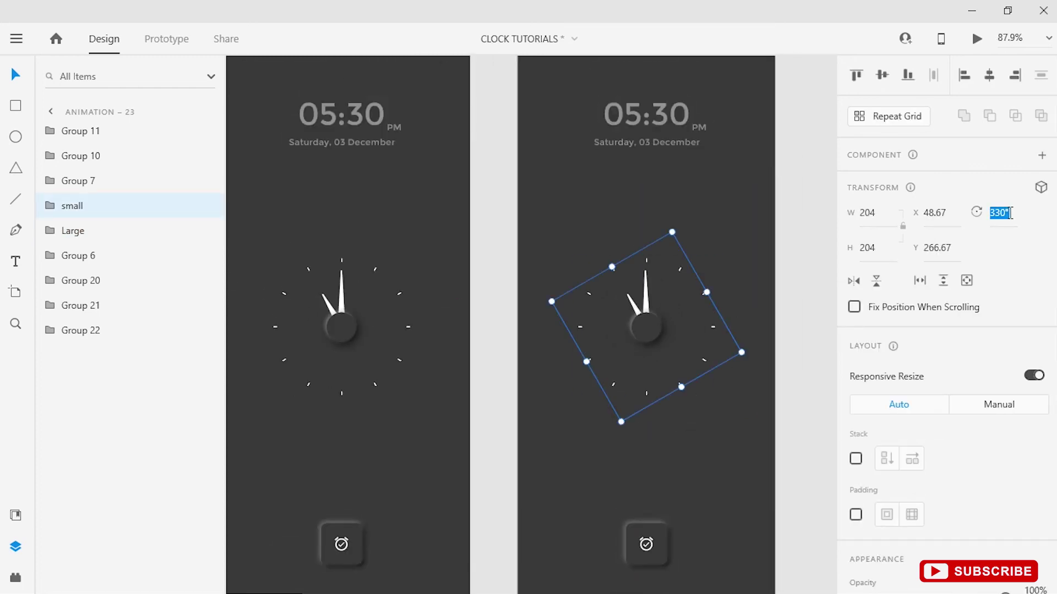
pyautogui.scroll(-3, 671, 357)
# Enlarge the Group 22 ring on Animation – 23 to the artboard's full width, with border size 8 and 0% opacity.
pyautogui.click(662, 340)
pyautogui.click(83, 334)
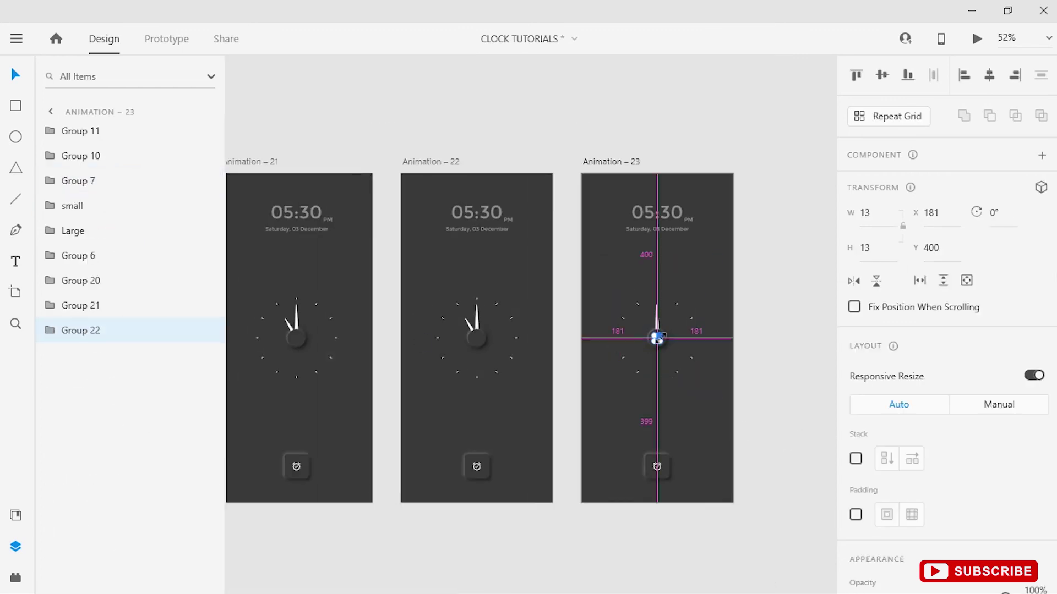
pyautogui.scroll(-5, 906, 430)
pyautogui.click(904, 450)
pyautogui.write('8')
pyautogui.press('Return')
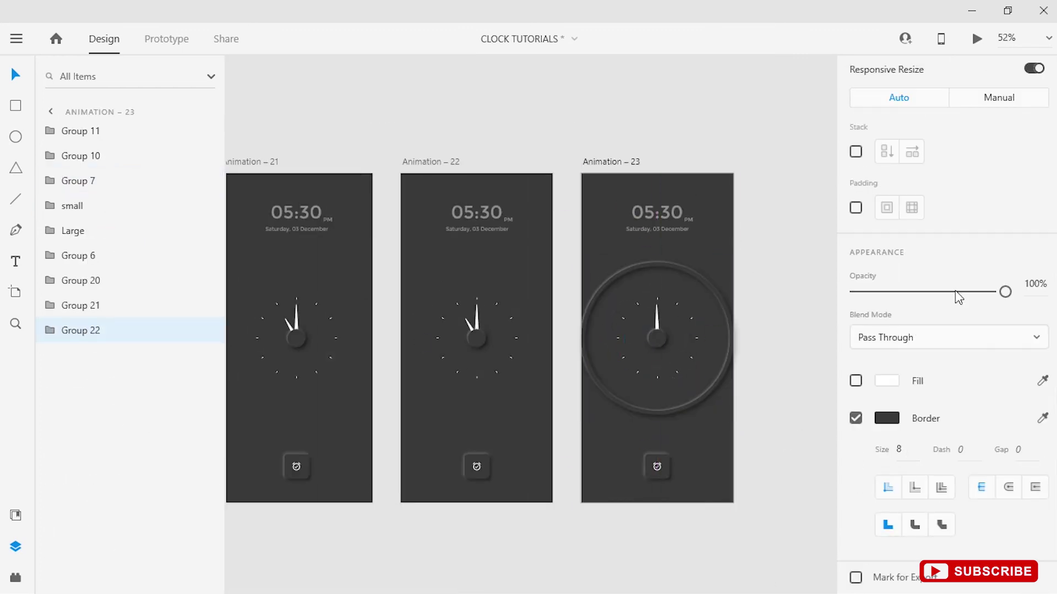
pyautogui.moveTo(956, 292); pyautogui.dragTo(852, 292)
# In prototyping mode, connect the Animation – 1 artboard to Animation – 2 with a time-triggered auto-animate transition, 0 s delay and Ease In-Out.
pyautogui.scroll(-10, 759, 319)
pyautogui.moveTo(392, 402); pyautogui.dragTo(683, 347)
pyautogui.scroll(4, 683, 346)
pyautogui.scroll(3, 312, 235)
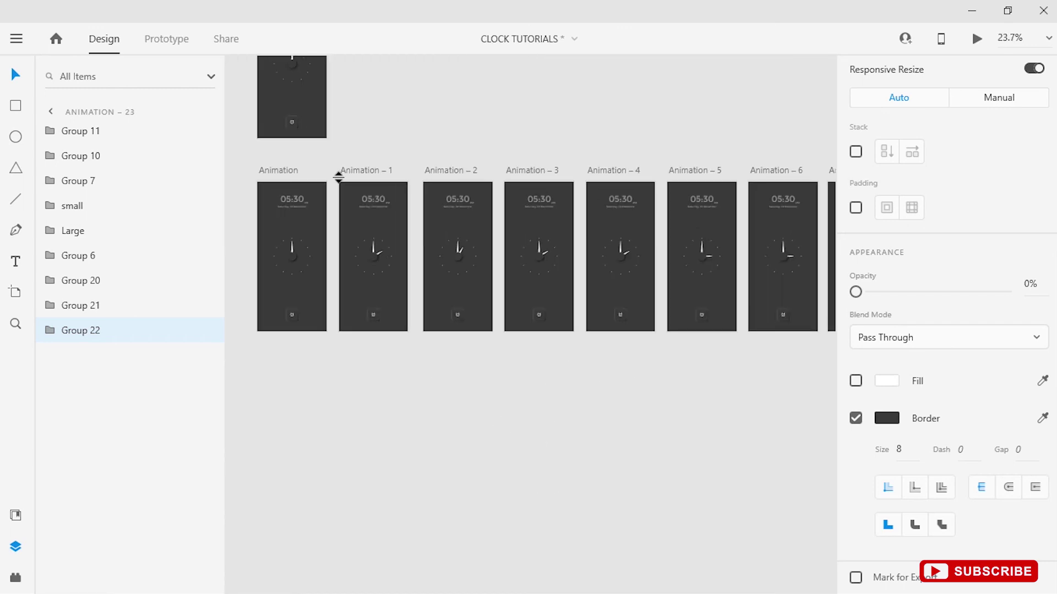
pyautogui.click(166, 39)
pyautogui.click(279, 171)
pyautogui.click(368, 173)
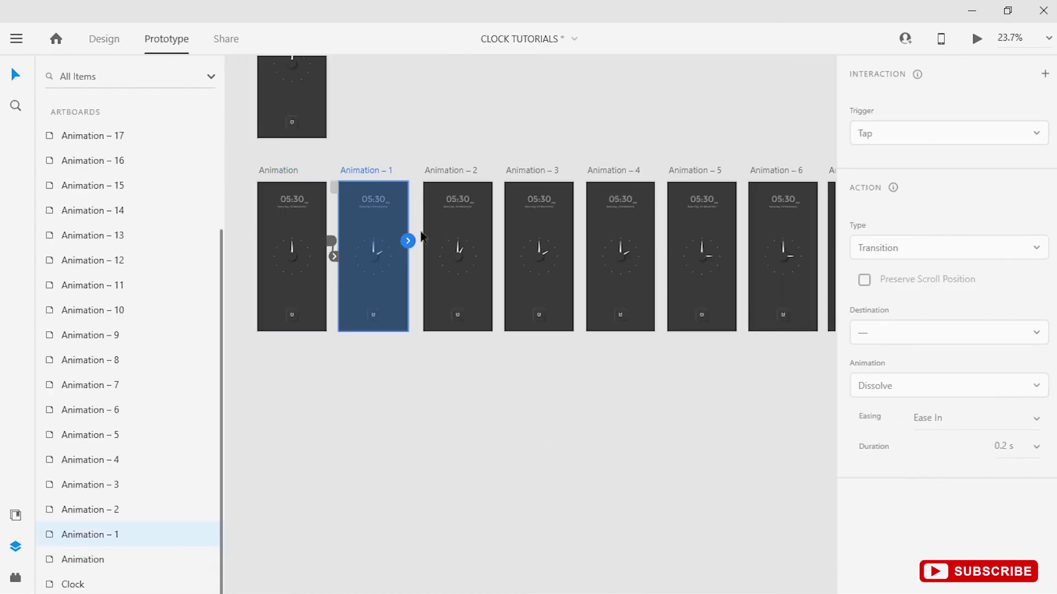
pyautogui.moveTo(444, 263); pyautogui.dragTo(458, 258)
pyautogui.click(1007, 394)
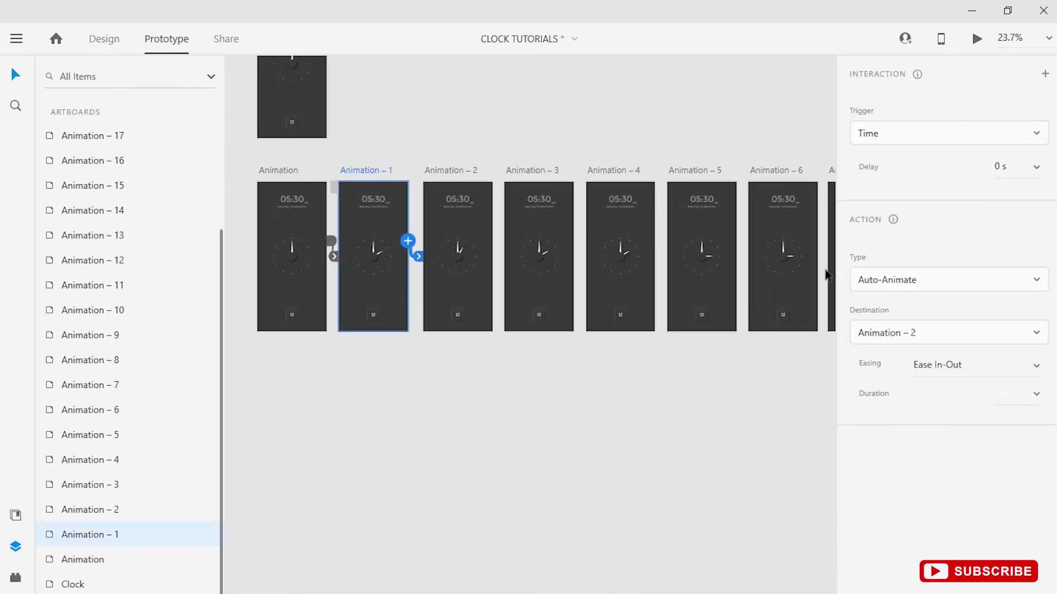
# Link Animation – 3, 5, 7 and 9 each to the artboard directly following it with the same timed auto-animate transition.
pyautogui.moveTo(599, 98); pyautogui.dragTo(545, 102)
pyautogui.click(477, 173)
pyautogui.moveTo(521, 247); pyautogui.dragTo(546, 254)
pyautogui.click(641, 173)
pyautogui.moveTo(685, 248); pyautogui.dragTo(709, 254)
pyautogui.moveTo(754, 132); pyautogui.dragTo(607, 134)
pyautogui.click(640, 176)
pyautogui.moveTo(696, 247); pyautogui.dragTo(733, 264)
pyautogui.moveTo(782, 113); pyautogui.dragTo(581, 118)
pyautogui.click(620, 179)
pyautogui.moveTo(663, 251); pyautogui.dragTo(707, 267)
# Connect Animation – 11 to Animation – 12 and Animation – 13 to Animation – 14 with the same timed transition.
pyautogui.hscroll(3, 540, 134)
pyautogui.click(584, 265)
pyautogui.moveTo(613, 259); pyautogui.dragTo(697, 257)
pyautogui.hscroll(2, 609, 181)
pyautogui.click(611, 182)
pyautogui.moveTo(725, 140); pyautogui.dragTo(556, 137)
pyautogui.click(610, 182)
pyautogui.moveTo(649, 251); pyautogui.dragTo(693, 259)
# Link the remaining odd-numbered artboards from Animation – 15 up to Animation – 21 to the artboard following each one.
pyautogui.moveTo(738, 121); pyautogui.dragTo(573, 116)
pyautogui.click(610, 180)
pyautogui.moveTo(647, 250); pyautogui.dragTo(694, 259)
pyautogui.hscroll(2, 661, 182)
pyautogui.click(586, 264)
pyautogui.hscroll(2, 566, 146)
pyautogui.click(602, 264)
pyautogui.moveTo(639, 237); pyautogui.dragTo(682, 265)
# Connect the last artboard, Animation – 23, back to the Animation artboard with a time-triggered auto-animate transition and 0 s delay.
pyautogui.scroll(-4, 766, 170)
pyautogui.click(770, 182)
pyautogui.moveTo(777, 189); pyautogui.dragTo(467, 212)
pyautogui.scroll(4, 467, 212)
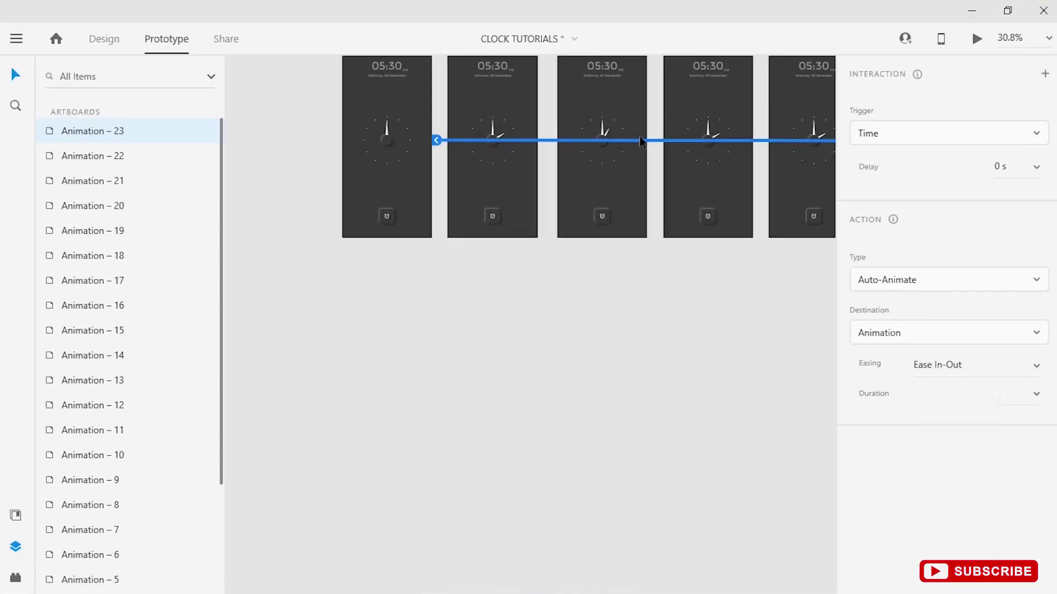
# Connect Animation – 2 to Animation – 3 with a time-triggered auto-animate transition, 0 s delay and Ease In-Out.
pyautogui.scroll(-2, 513, 177)
pyautogui.scroll(3, 434, 147)
pyautogui.click(382, 170)
pyautogui.click(525, 171)
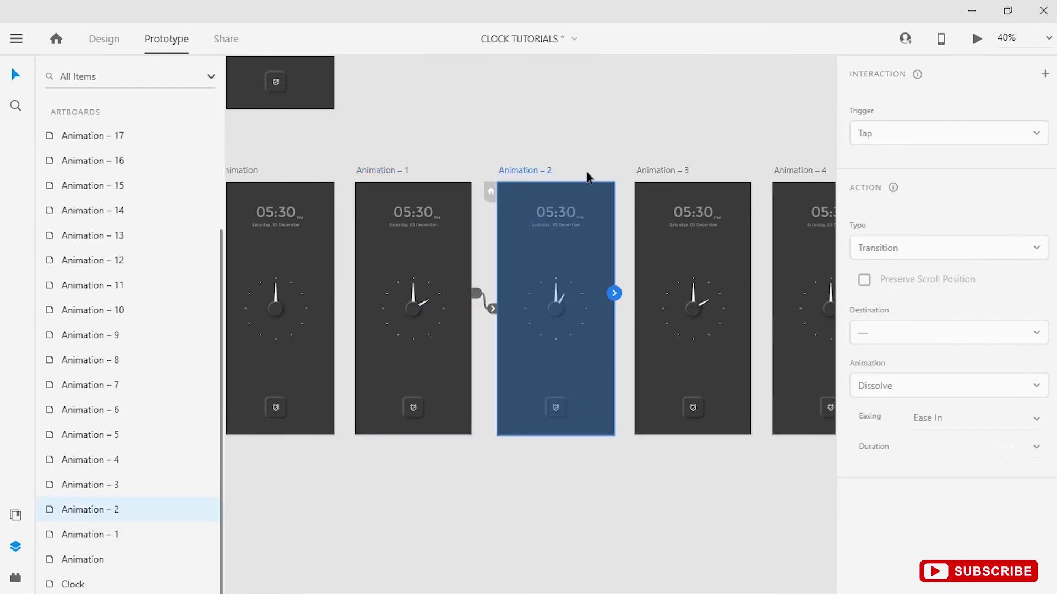
pyautogui.click(614, 293)
pyautogui.moveTo(678, 300); pyautogui.dragTo(688, 308)
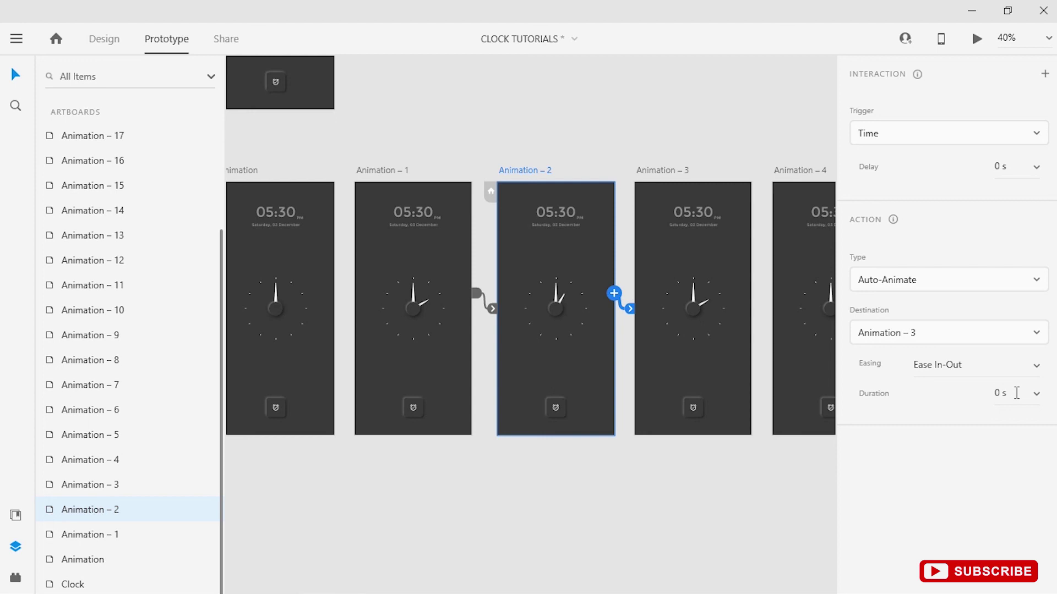
# Link Animation – 4 to Animation – 5 and Animation – 6 to Animation – 7 with the same timed auto-animate transition.
pyautogui.click(812, 492)
pyautogui.scroll(-2, 813, 492)
pyautogui.moveTo(799, 492); pyautogui.dragTo(696, 461)
pyautogui.click(509, 212)
pyautogui.hscroll(3, 509, 198)
pyautogui.click(550, 212)
pyautogui.moveTo(617, 303); pyautogui.dragTo(658, 327)
pyautogui.moveTo(669, 160); pyautogui.dragTo(533, 164)
pyautogui.click(632, 214)
pyautogui.moveTo(694, 307); pyautogui.dragTo(759, 334)
# Link Animation – 8 to Animation – 9 and Animation – 10 to Animation – 11 with the same timed transition.
pyautogui.moveTo(770, 159); pyautogui.dragTo(600, 161)
pyautogui.click(697, 218)
pyautogui.moveTo(736, 310); pyautogui.dragTo(781, 331)
pyautogui.moveTo(720, 153); pyautogui.dragTo(472, 138)
pyautogui.click(644, 203)
pyautogui.moveTo(705, 295); pyautogui.dragTo(743, 317)
# Link Animation – 12 to Animation – 13 and Animation – 14 to Animation – 15 with the same timed transition.
pyautogui.moveTo(656, 149); pyautogui.dragTo(422, 153)
pyautogui.click(622, 206)
pyautogui.moveTo(682, 299); pyautogui.dragTo(721, 325)
pyautogui.moveTo(660, 156); pyautogui.dragTo(448, 157)
pyautogui.click(605, 208)
pyautogui.moveTo(676, 299); pyautogui.dragTo(713, 320)
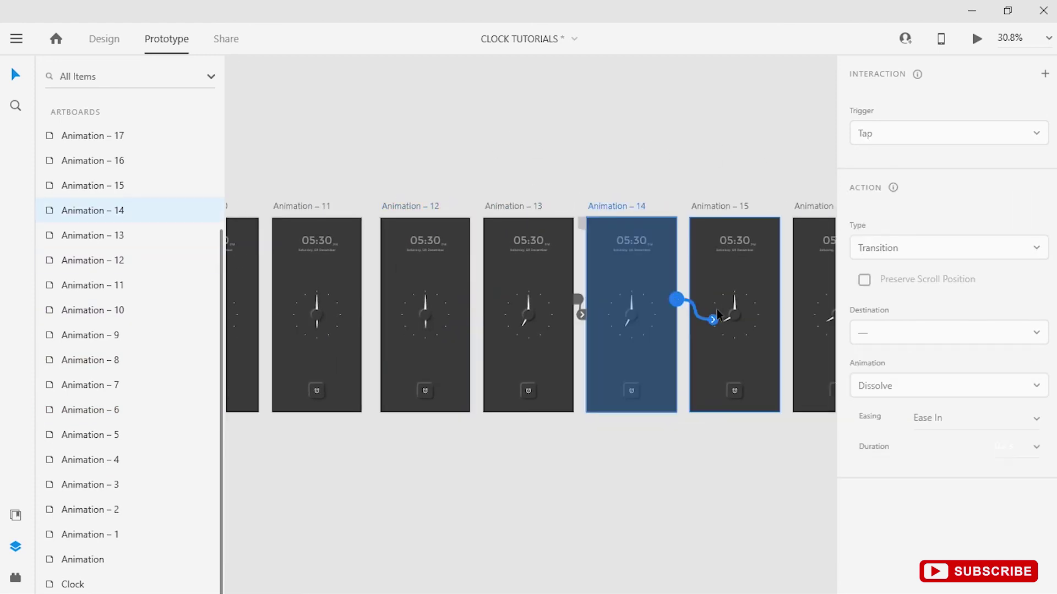
# Link Animation – 16 to Animation – 17 and Animation – 18 to Animation – 19 with the same timed transition.
pyautogui.moveTo(770, 158); pyautogui.dragTo(546, 142)
pyautogui.click(588, 193)
pyautogui.moveTo(658, 285); pyautogui.dragTo(712, 305)
pyautogui.moveTo(756, 147); pyautogui.dragTo(554, 138)
pyautogui.click(598, 179)
pyautogui.moveTo(668, 274); pyautogui.dragTo(718, 292)
# Link Animation – 20 to Animation – 21 and Animation – 22 to Animation – 23 with the same timed transition.
pyautogui.moveTo(654, 138); pyautogui.dragTo(391, 123)
pyautogui.click(546, 165)
pyautogui.moveTo(613, 260); pyautogui.dragTo(662, 278)
pyautogui.moveTo(684, 149); pyautogui.dragTo(521, 148)
pyautogui.click(588, 165)
pyautogui.click(682, 420)
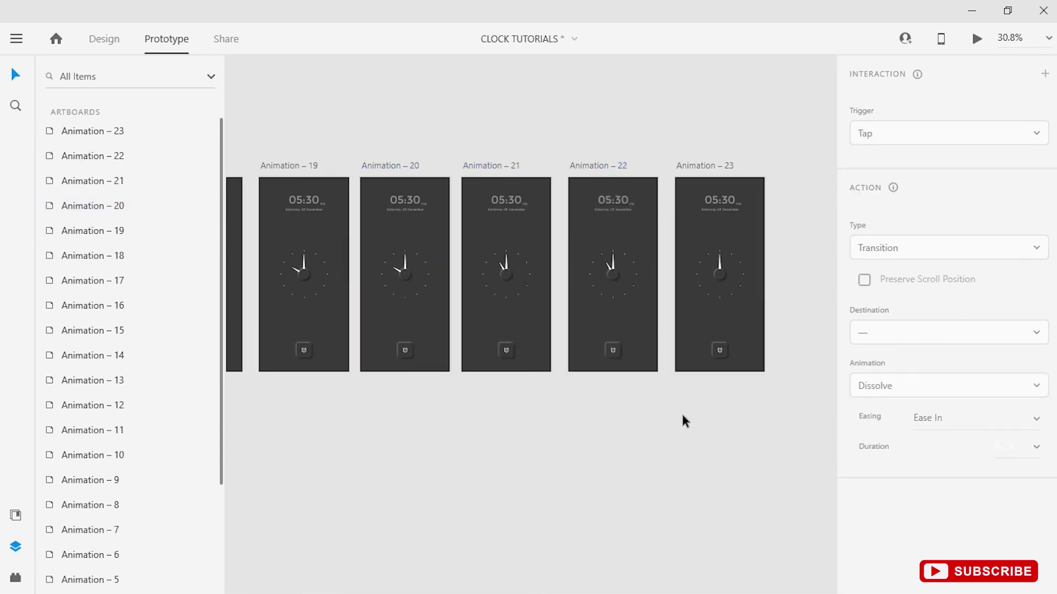
# Select the first Animation artboard in the row and play the prototype preview from it.
pyautogui.scroll(-5, 523, 439)
pyautogui.click(286, 346)
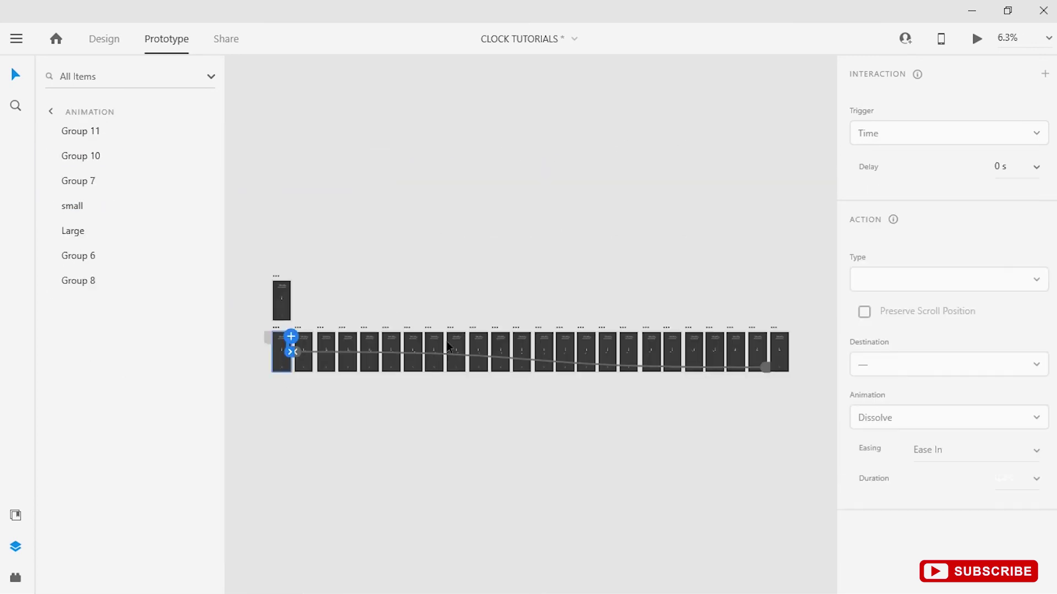
pyautogui.hotkey('ctrl', 'Return')
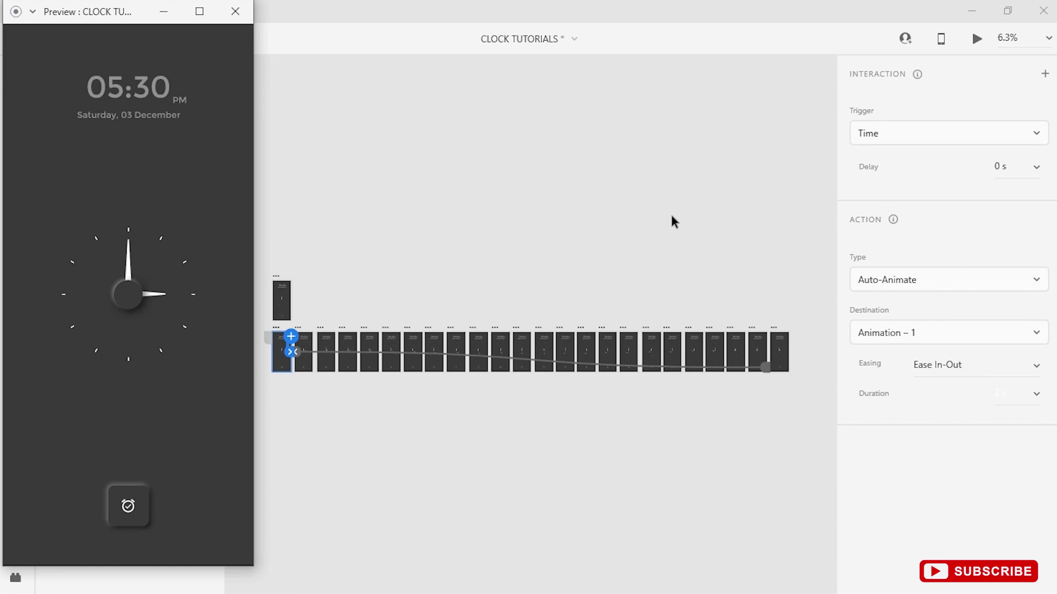